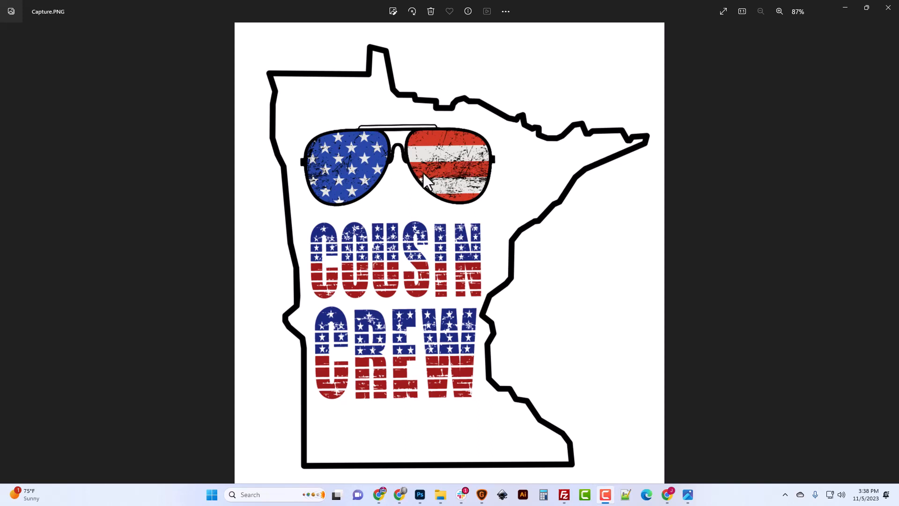
Step: Examine the Capture.PNG artwork up close and check the image files in the Downloads folder
{"action": "scroll", "coordinate": [423, 172], "scroll_direction": "up", "scroll_amount": 1}
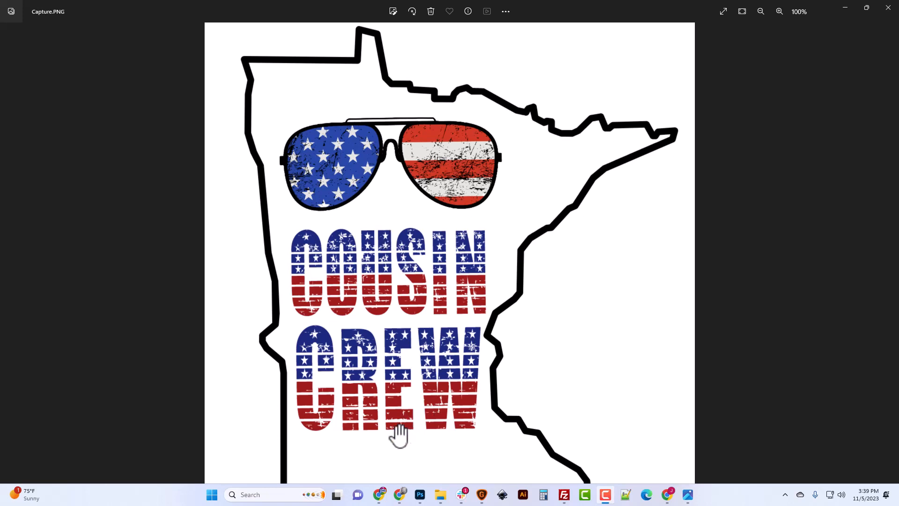
{"action": "left_click", "coordinate": [440, 496]}
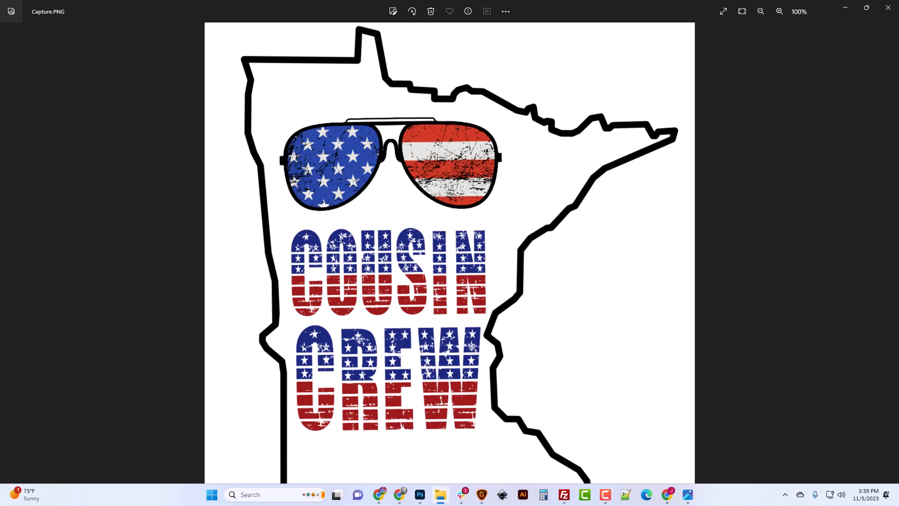
{"action": "left_click_drag", "start_coordinate": [75, 110], "coordinate": [645, 94]}
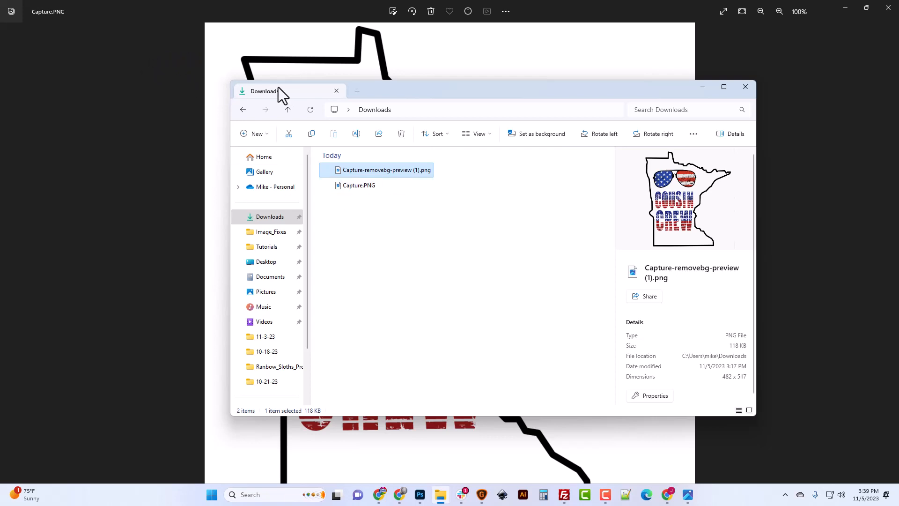
{"action": "left_click", "coordinate": [294, 21]}
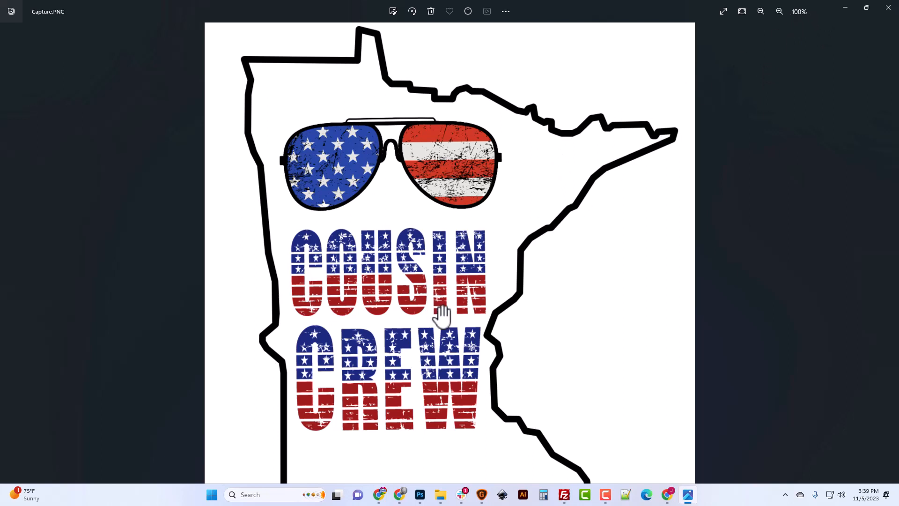
{"action": "left_click_drag", "start_coordinate": [438, 306], "coordinate": [439, 261]}
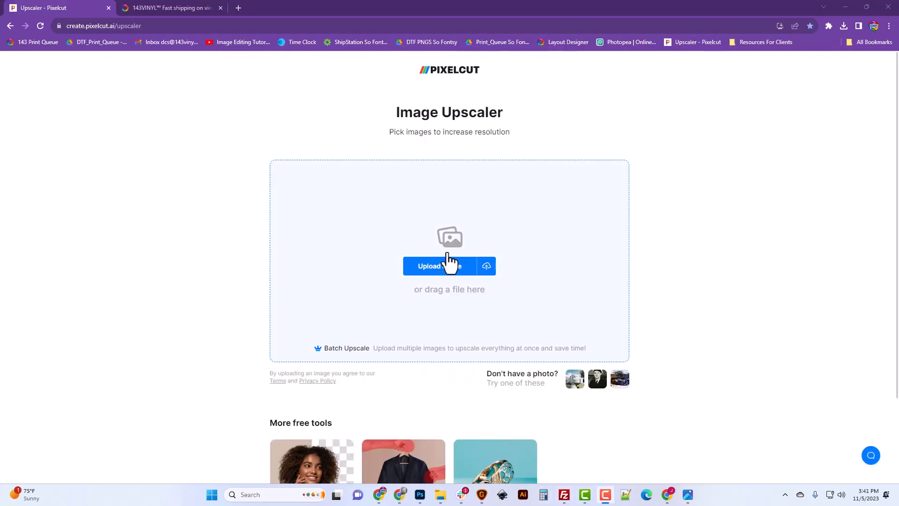
Step: Delete Capture-removebg-preview (1).png from the Downloads folder and upload Capture.PNG to the Pixelcut image upscaler
{"action": "left_click", "coordinate": [445, 266]}
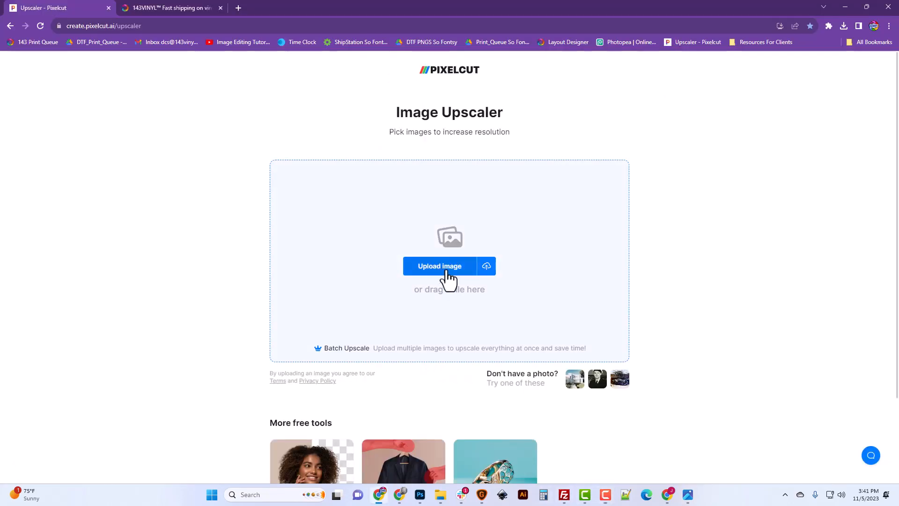
{"action": "left_click", "coordinate": [38, 126]}
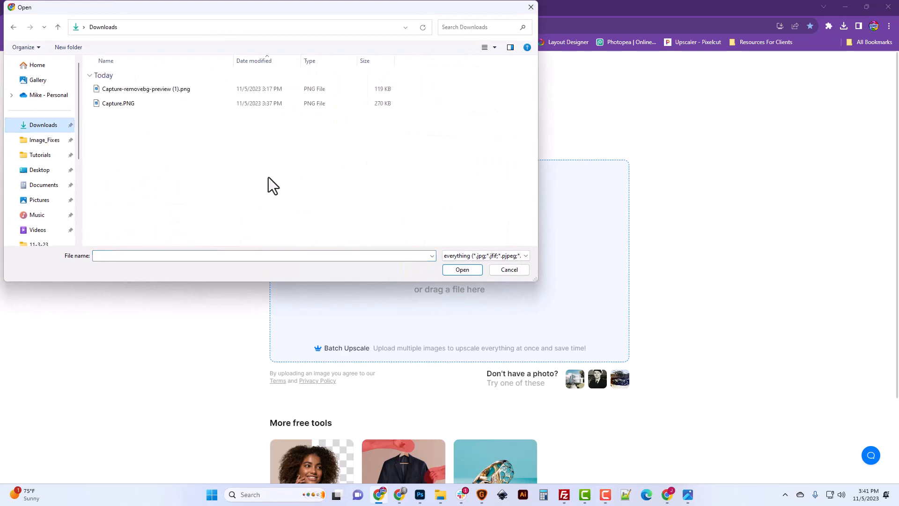
{"action": "left_click", "coordinate": [157, 92]}
{"action": "key", "text": "Delete"}
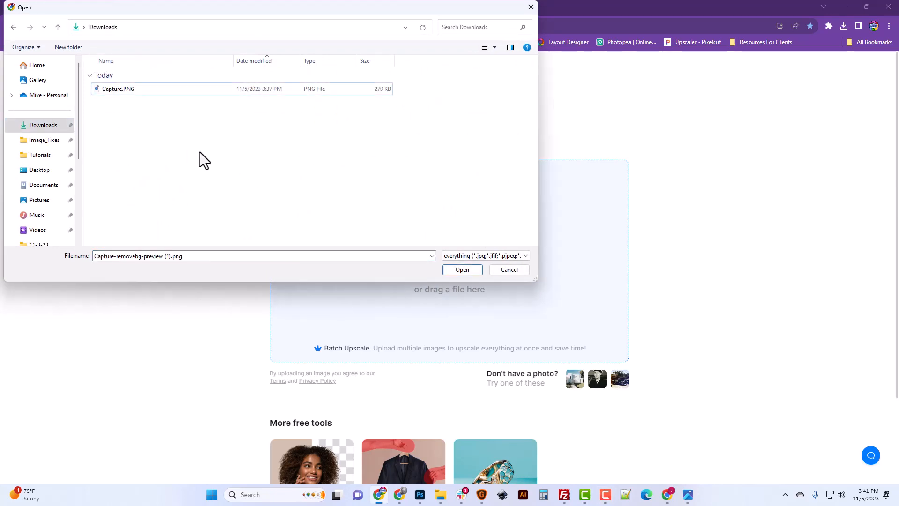
{"action": "left_click", "coordinate": [106, 91]}
{"action": "left_click", "coordinate": [463, 270]}
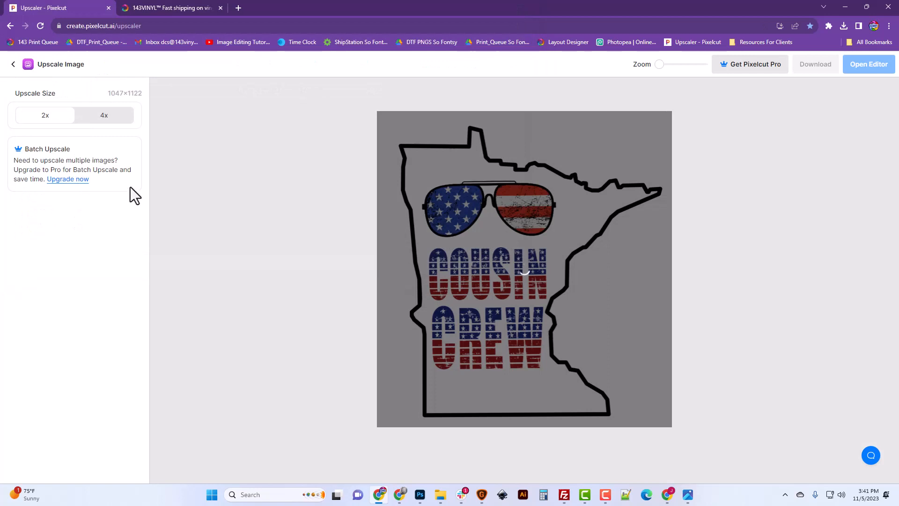
Step: Try to upscale the image 4x and download it, dismissing the Pixelcut Pro upgrade offer each time
{"action": "left_click", "coordinate": [103, 118]}
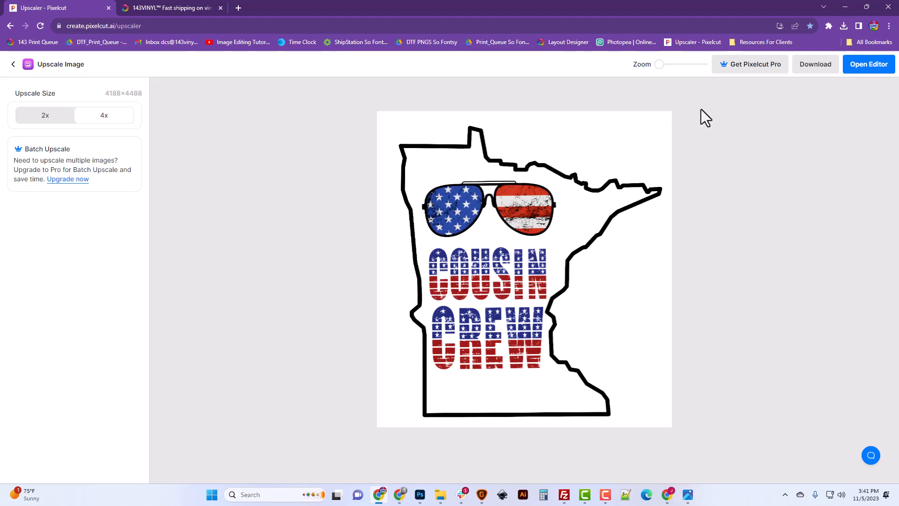
{"action": "left_click", "coordinate": [813, 70]}
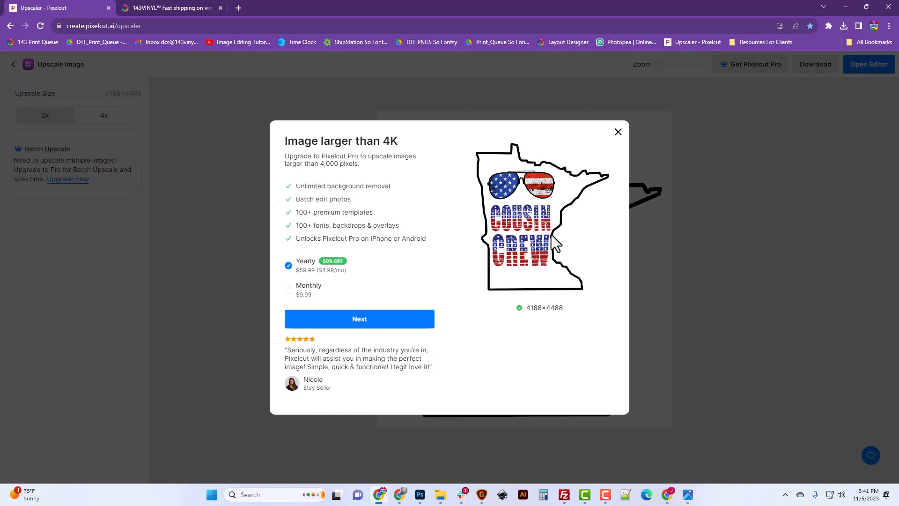
{"action": "left_click", "coordinate": [618, 133]}
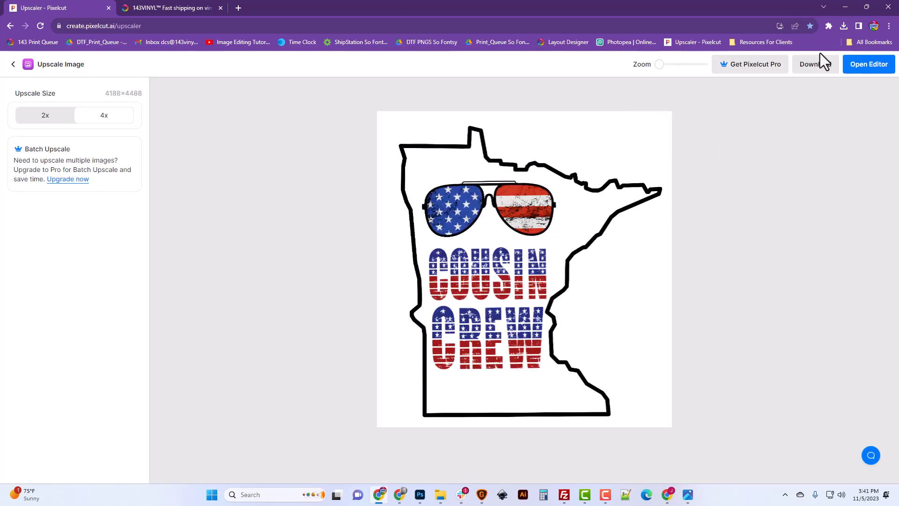
{"action": "left_click", "coordinate": [819, 73]}
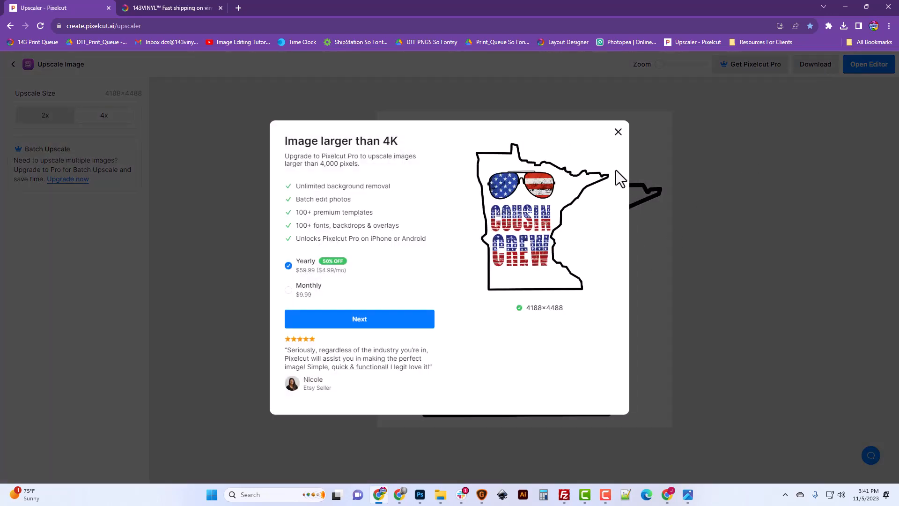
{"action": "left_click", "coordinate": [618, 132]}
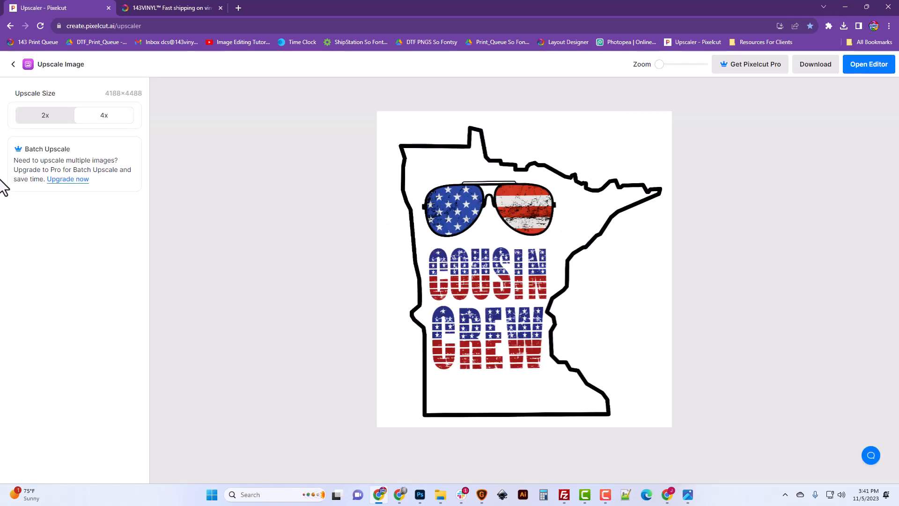
Step: Set the upscale size to 2x, download the upscaled image and dismiss the Pixelcut Pro upgrade offer
{"action": "left_click", "coordinate": [45, 117]}
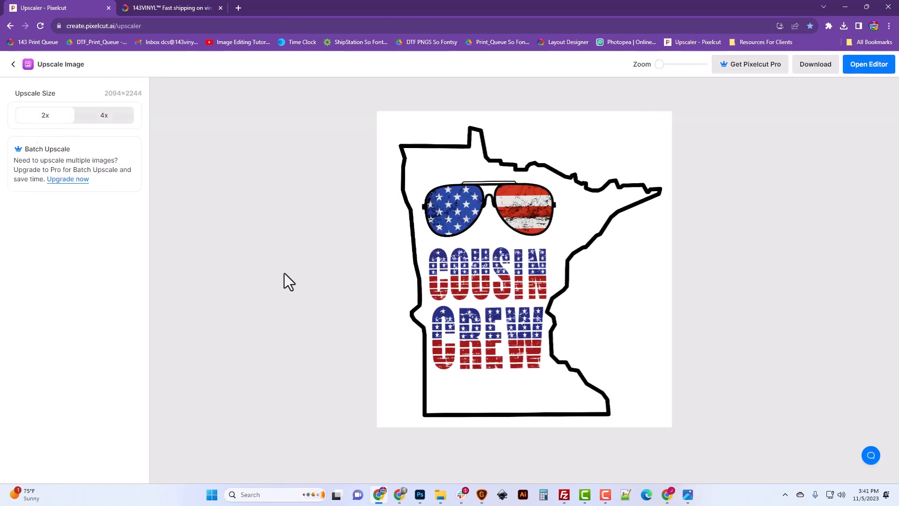
{"action": "left_click", "coordinate": [818, 66]}
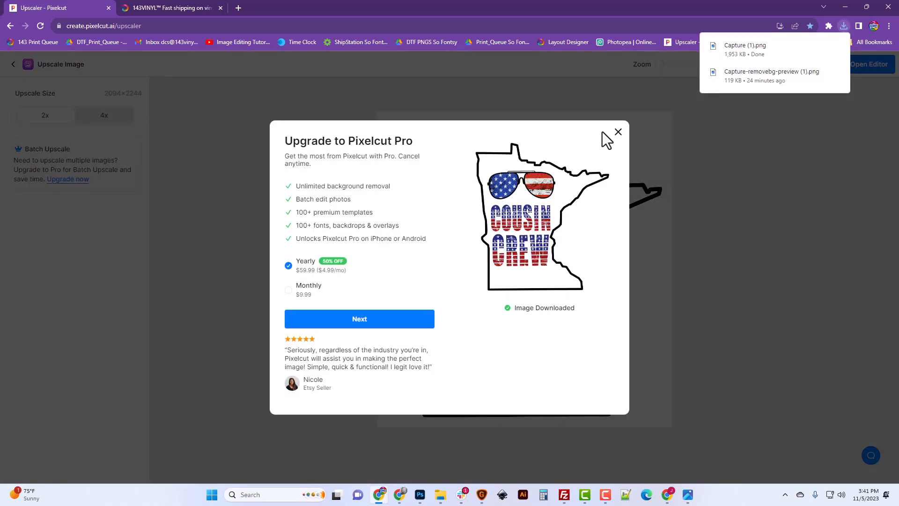
{"action": "left_click", "coordinate": [618, 132]}
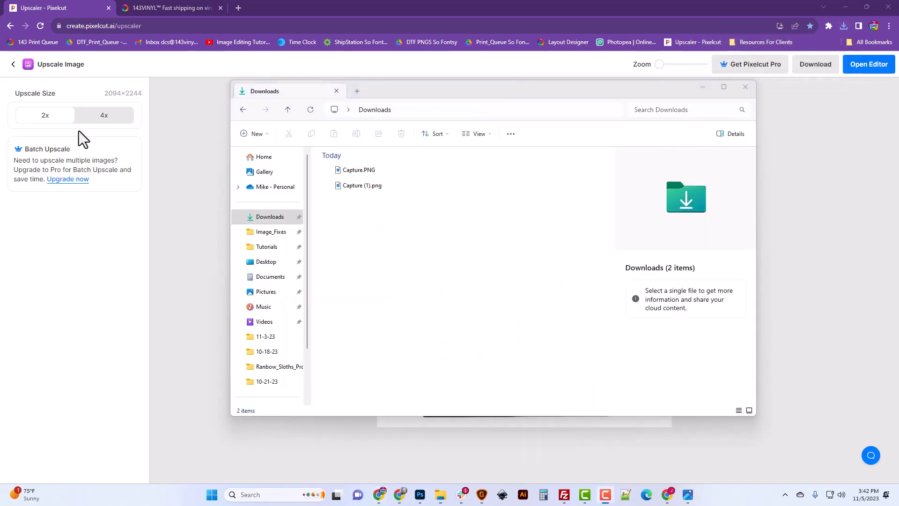
{"action": "left_click", "coordinate": [372, 186]}
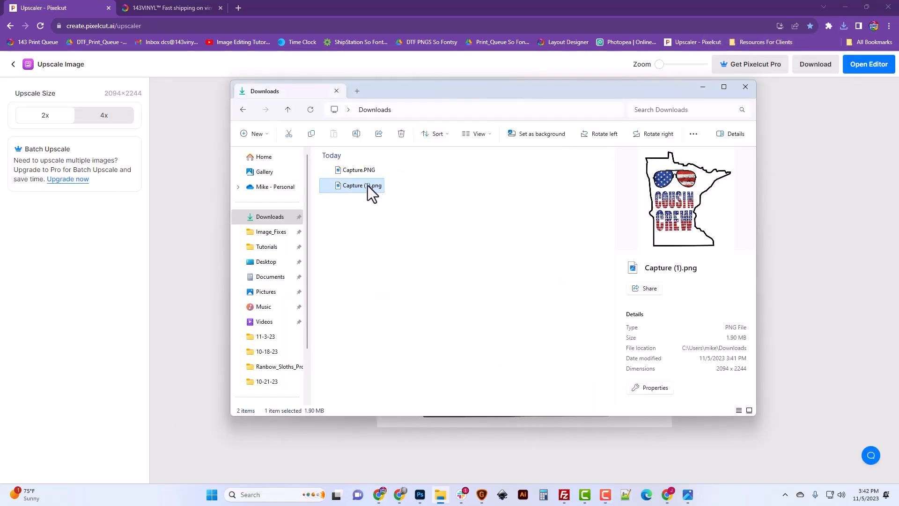
{"action": "right_click", "coordinate": [367, 185]}
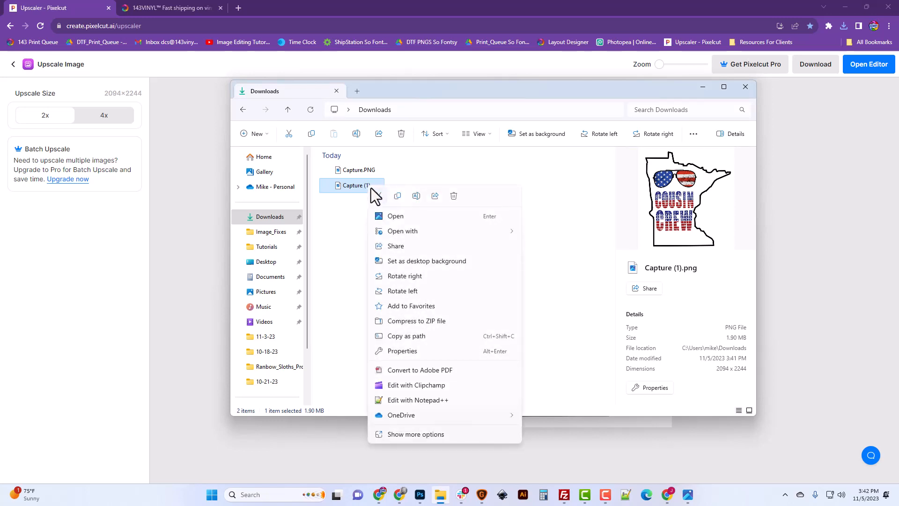
{"action": "left_click", "coordinate": [351, 231]}
{"action": "left_click", "coordinate": [350, 231]}
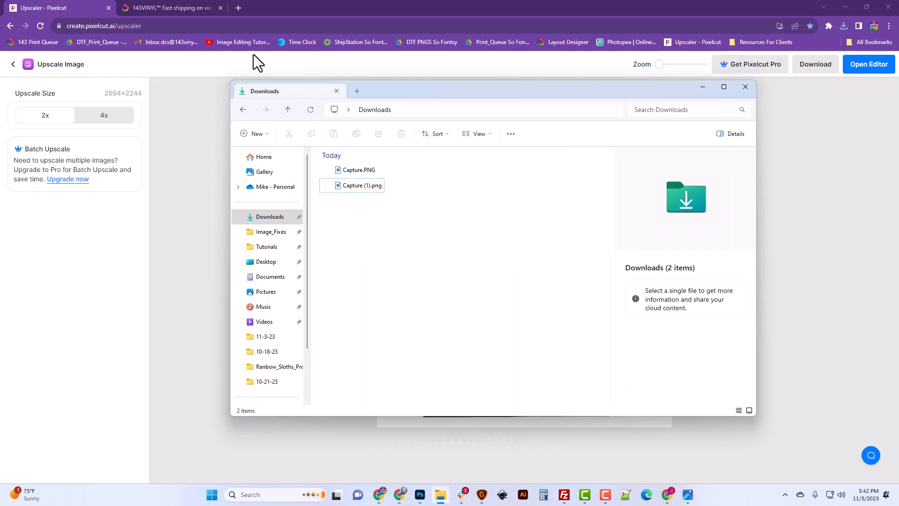
{"action": "left_click", "coordinate": [67, 5]}
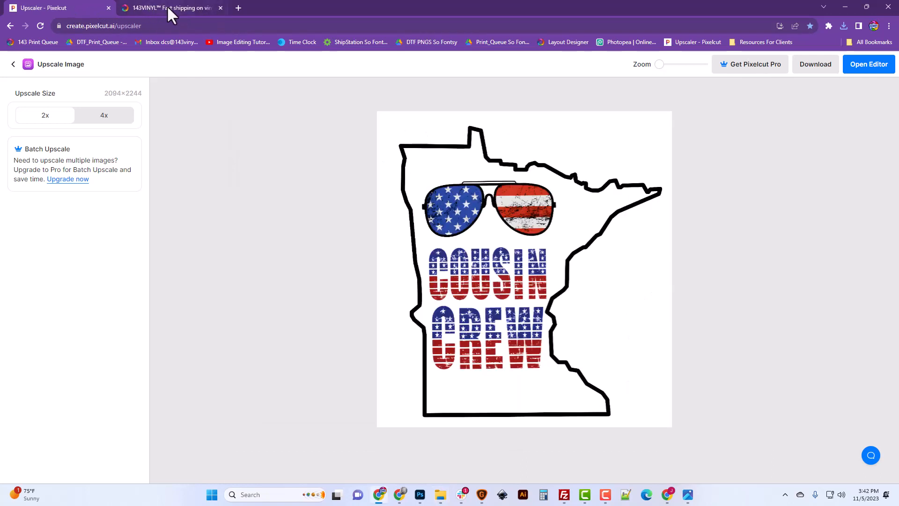
{"action": "left_click", "coordinate": [440, 495]}
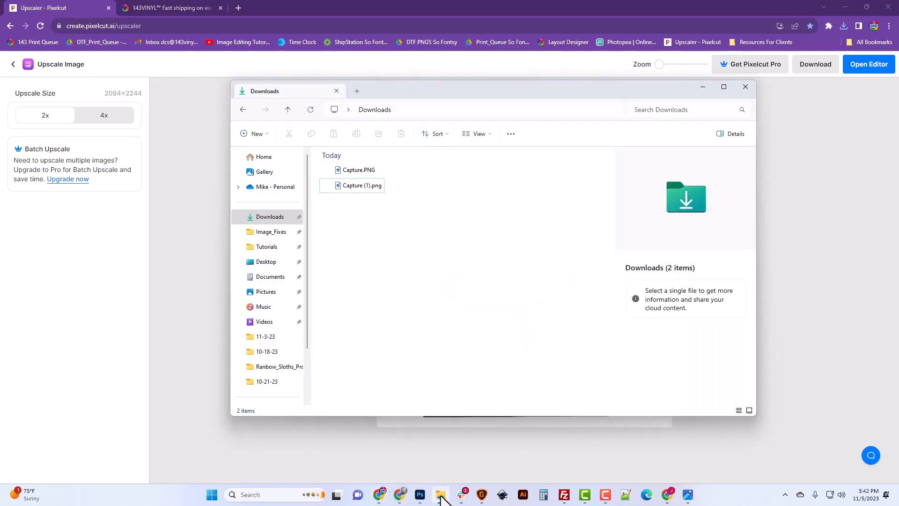
Step: Rename the downloaded Capture (1).png file in the Downloads folder as Cousin_Crew_2000_white.png
{"action": "left_click", "coordinate": [361, 186]}
{"action": "right_click", "coordinate": [361, 187]}
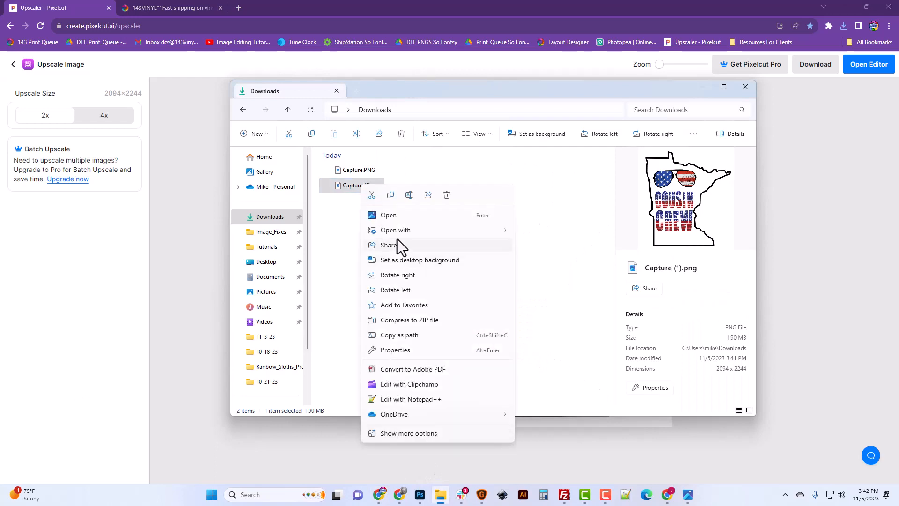
{"action": "left_click", "coordinate": [410, 195]}
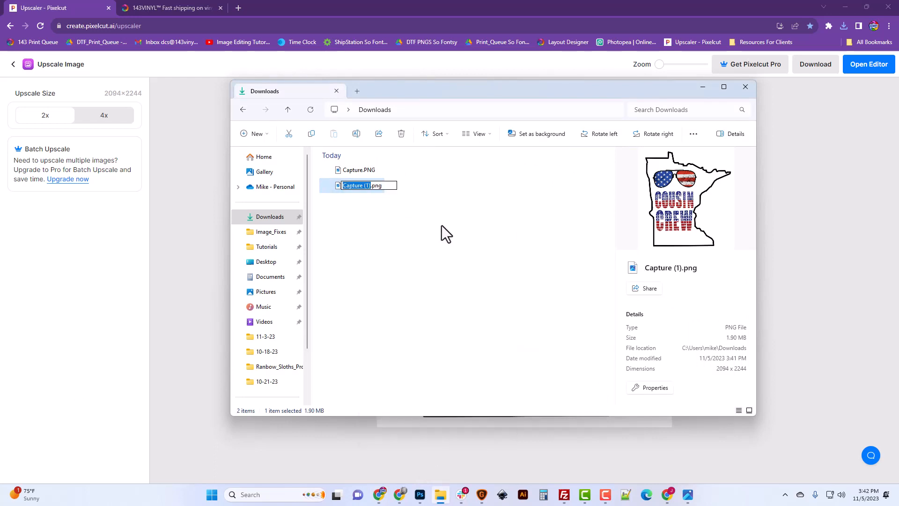
{"action": "type", "text": "Cousin_Crew_2000_w"}
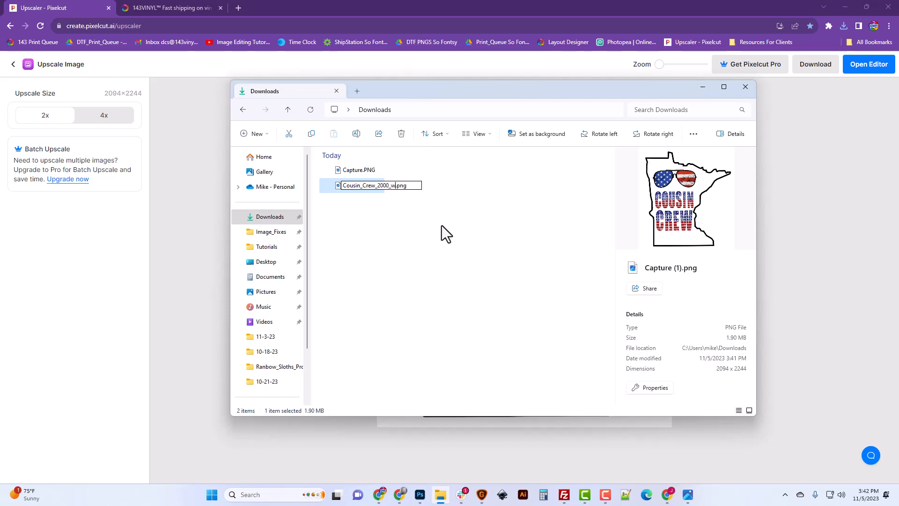
{"action": "type", "text": "hite"}
{"action": "left_click", "coordinate": [392, 327]}
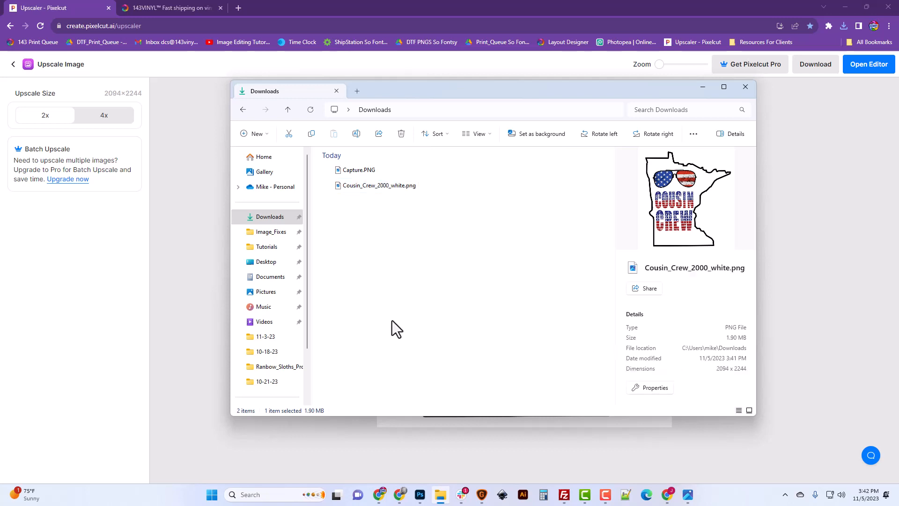
Step: Switch to Photopea in a new browser tab and open Cousin_Crew_2000_white.png from the Downloads folder
{"action": "left_click", "coordinate": [238, 8]}
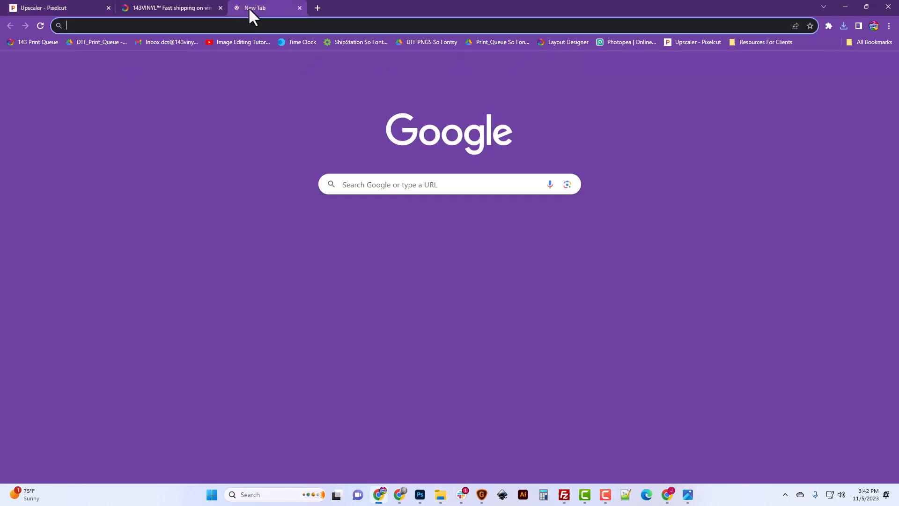
{"action": "left_click", "coordinate": [651, 42]}
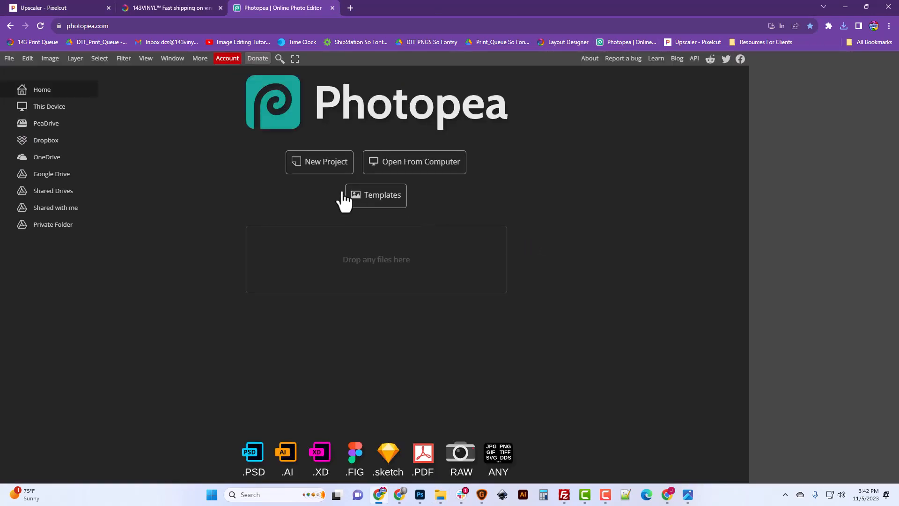
{"action": "left_click", "coordinate": [413, 165]}
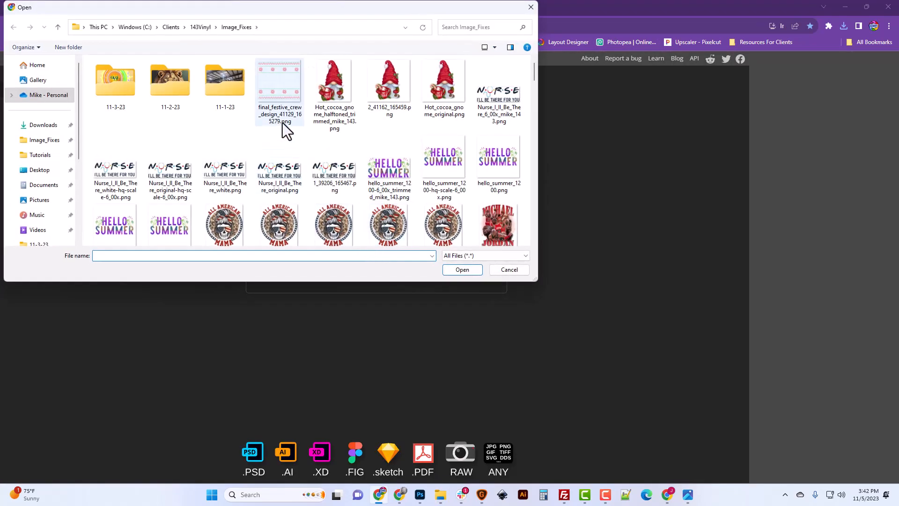
{"action": "left_click", "coordinate": [40, 125]}
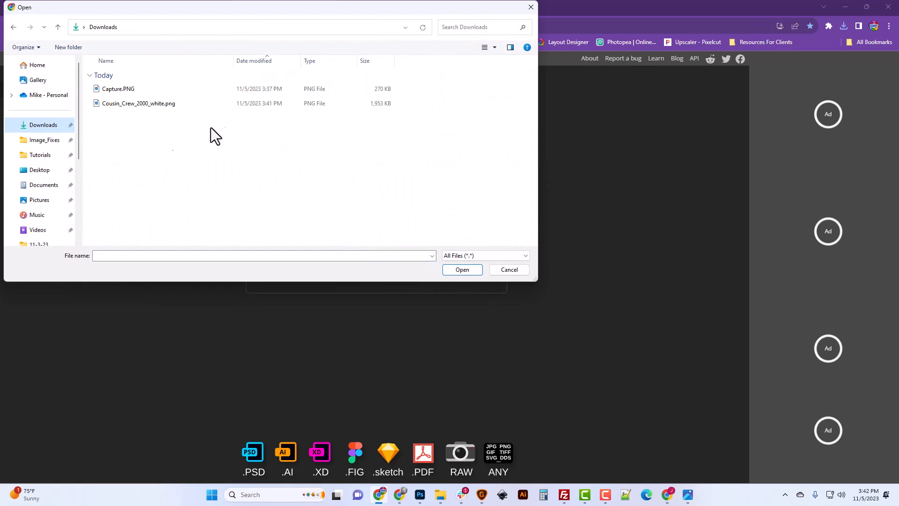
{"action": "left_click", "coordinate": [135, 103]}
{"action": "left_click", "coordinate": [462, 270]}
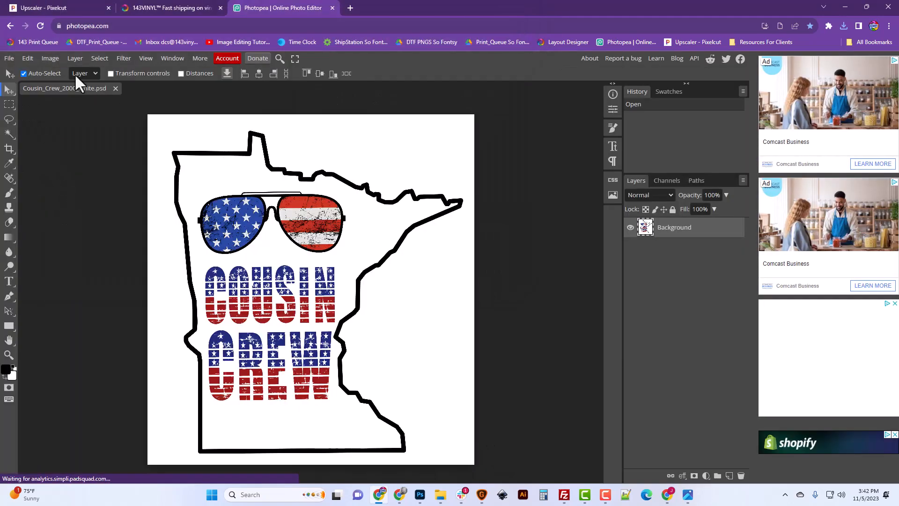
Step: Resize the image proportionally to a height of 1999 pixels and a width of 1865 pixels
{"action": "left_click", "coordinate": [44, 60]}
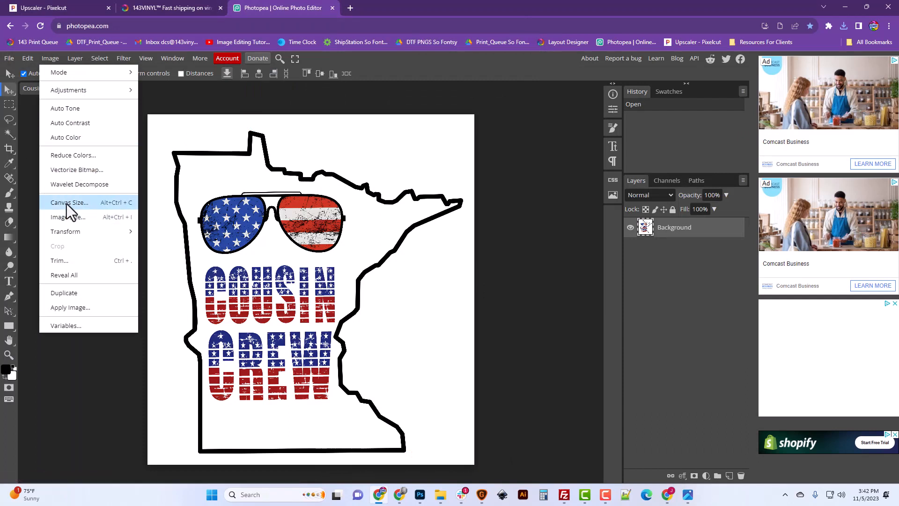
{"action": "left_click", "coordinate": [68, 217]}
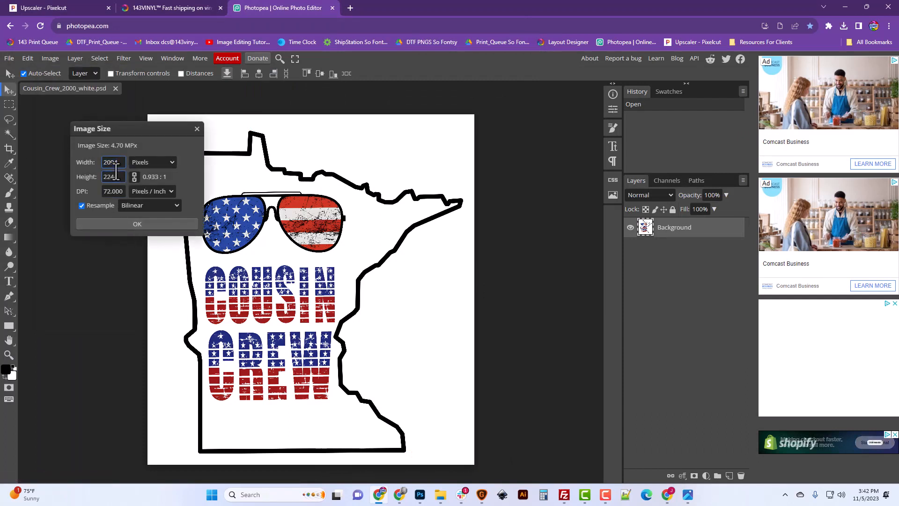
{"action": "key", "text": "Tab"}
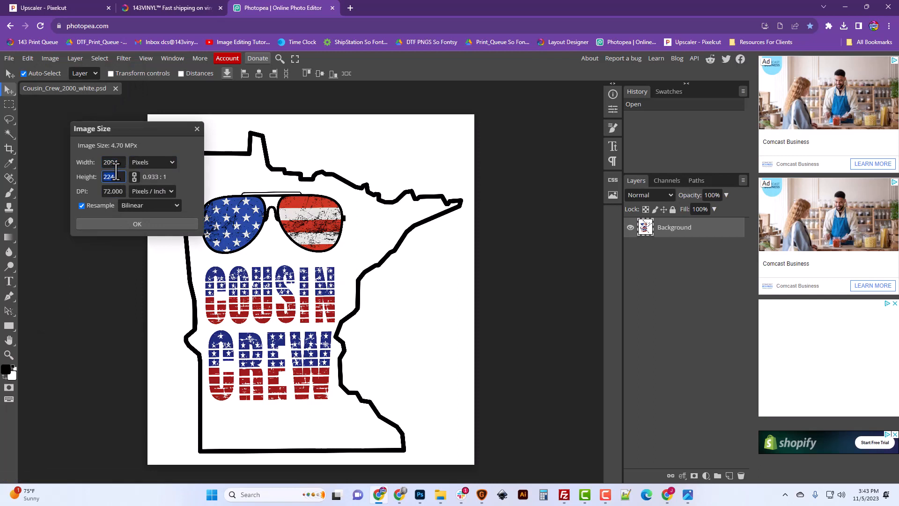
{"action": "type", "text": "192"}
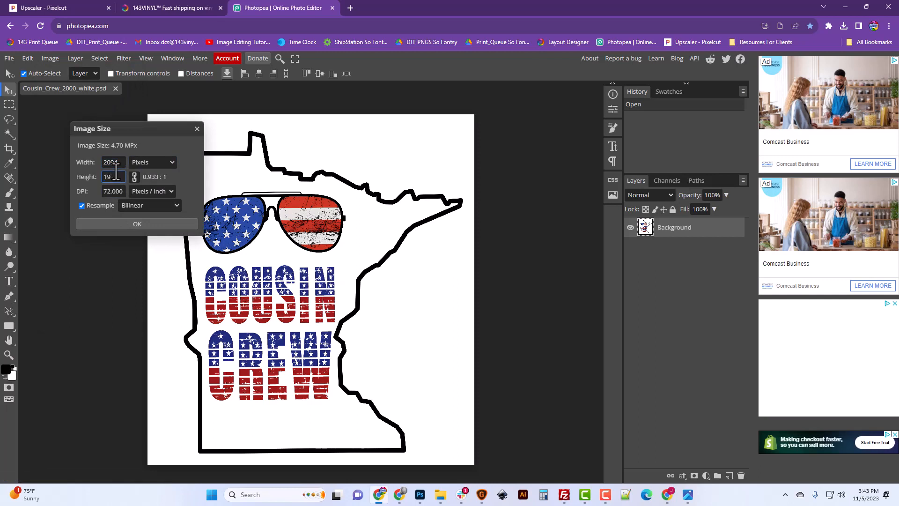
{"action": "key", "text": "BackSpace"}
{"action": "type", "text": "99"}
{"action": "key", "text": "BackSpace"}
{"action": "left_click", "coordinate": [122, 162]}
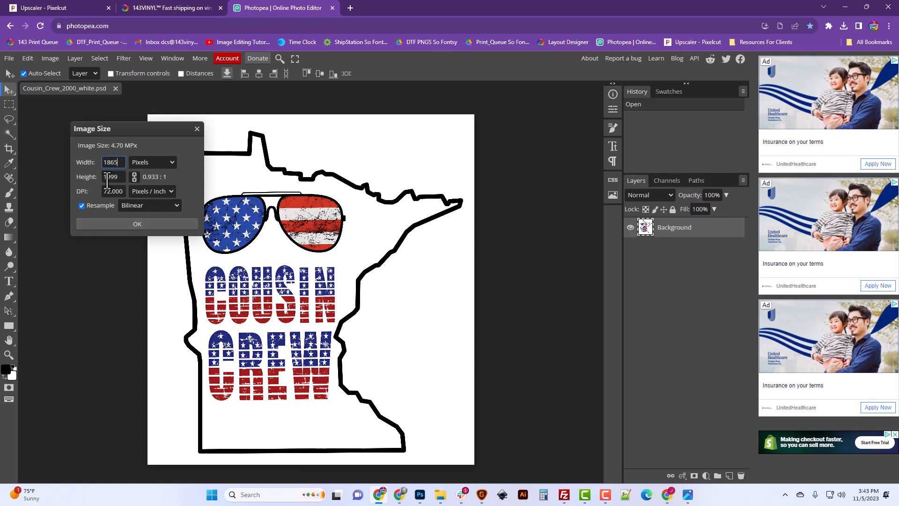
{"action": "left_click", "coordinate": [139, 221]}
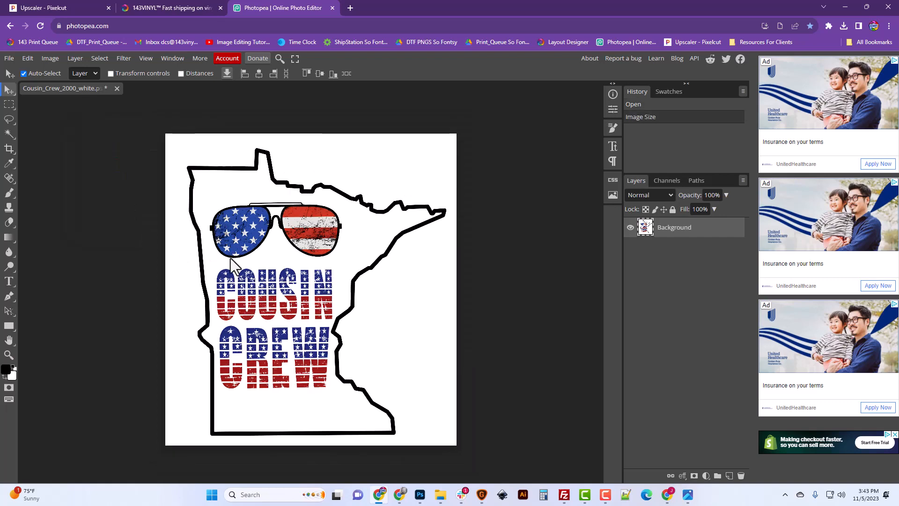
Step: Save the resized image over Cousin_Crew_2000_white.png and check the file's dimensions in the Downloads folder
{"action": "left_click", "coordinate": [10, 58]}
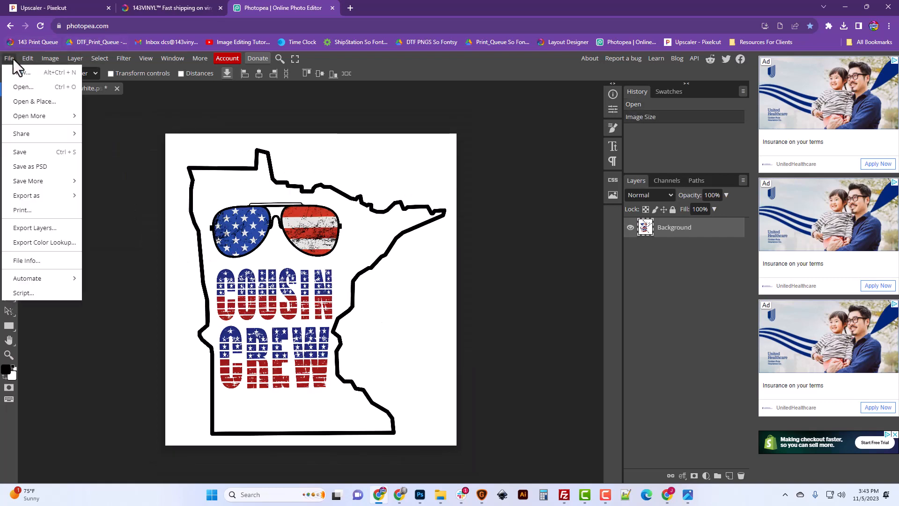
{"action": "left_click", "coordinate": [23, 151]}
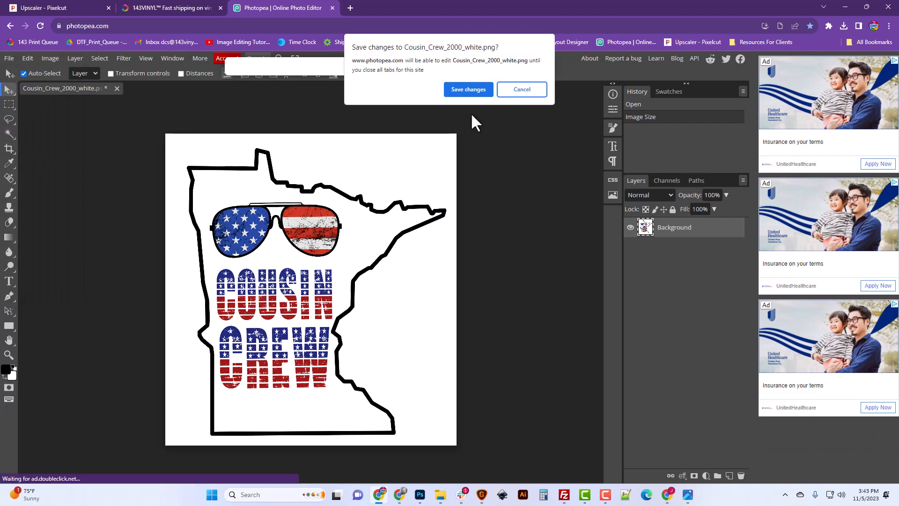
{"action": "left_click", "coordinate": [468, 89]}
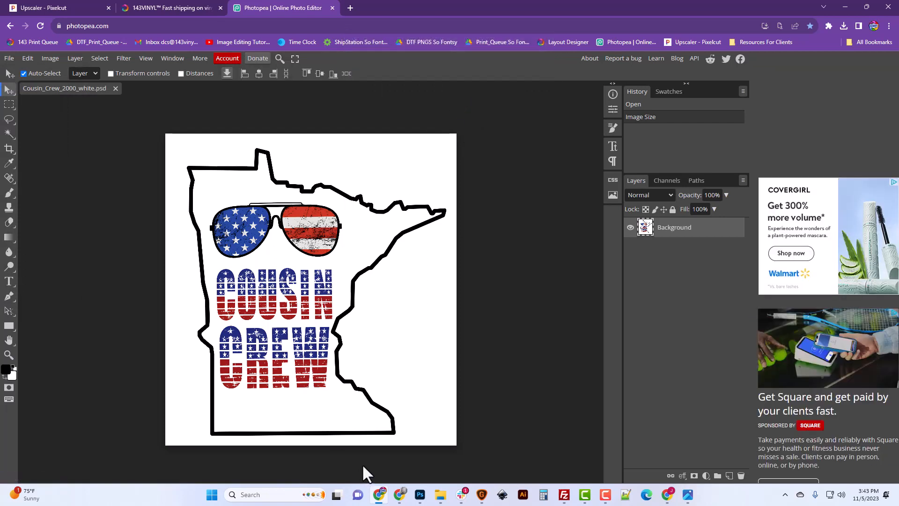
{"action": "left_click", "coordinate": [440, 495]}
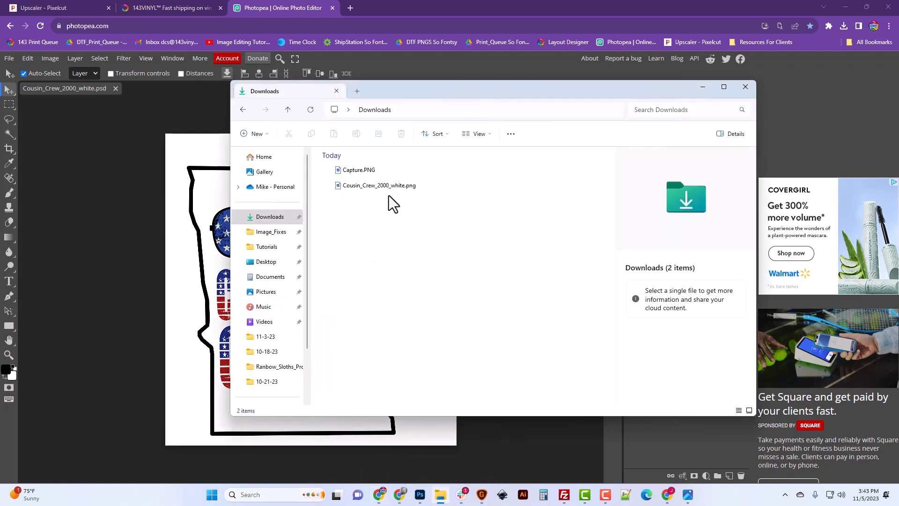
{"action": "left_click", "coordinate": [393, 192]}
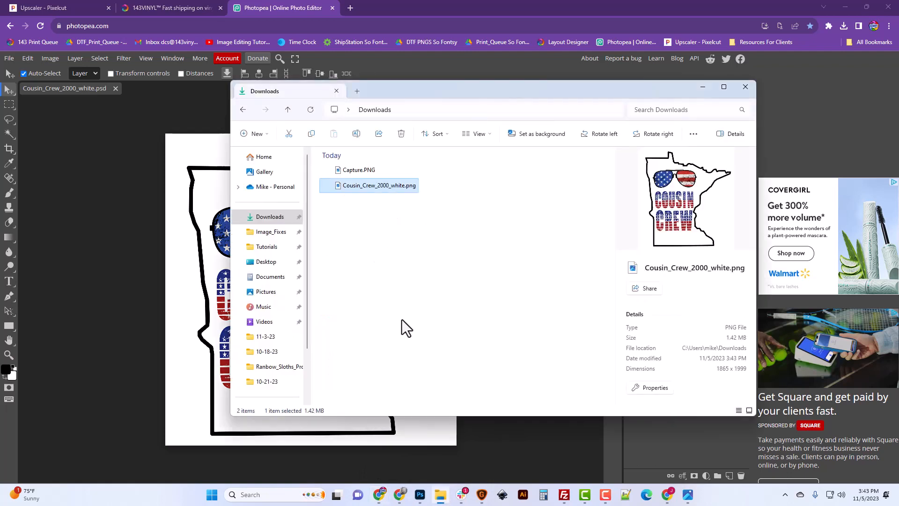
Step: Switch to Pixelcut, upscale Cousin_Crew_2000_white.png at 2x and download the result, dismissing the Pixelcut Pro upgrade offer
{"action": "left_click", "coordinate": [25, 2]}
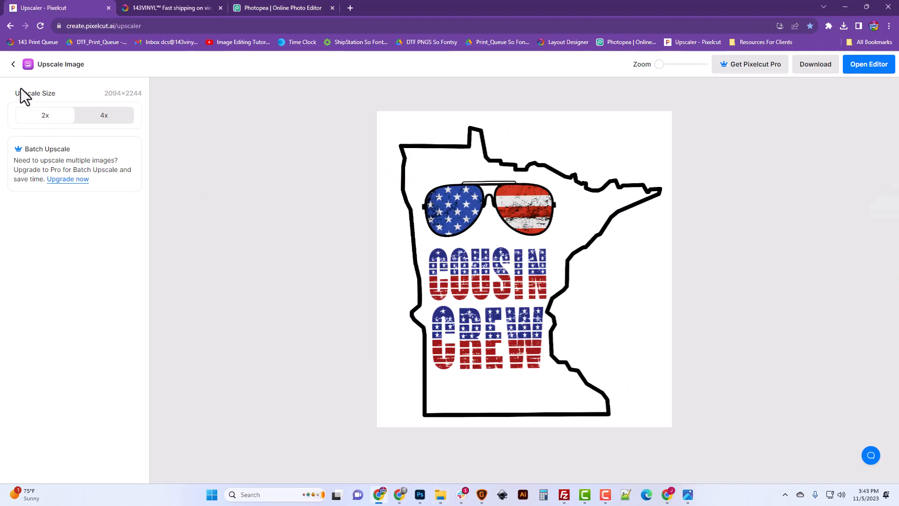
{"action": "left_click", "coordinate": [13, 64]}
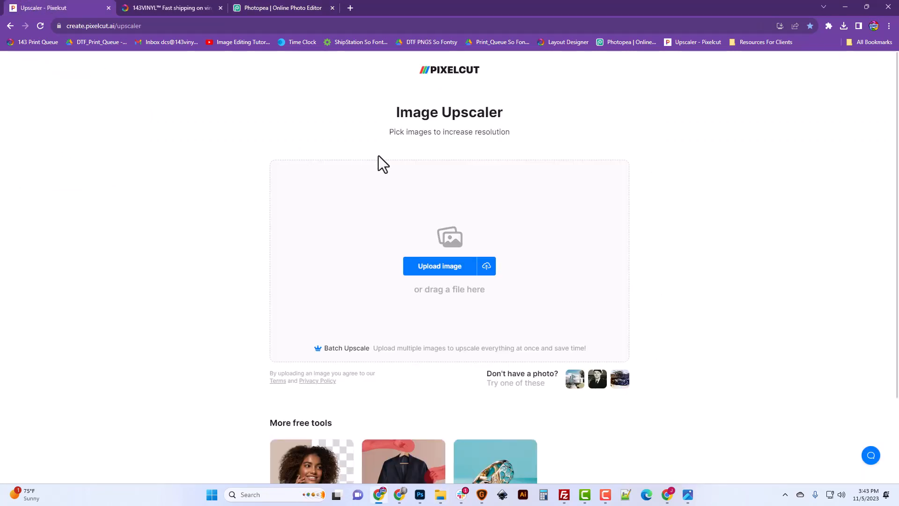
{"action": "left_click", "coordinate": [430, 271]}
{"action": "left_click", "coordinate": [142, 103]}
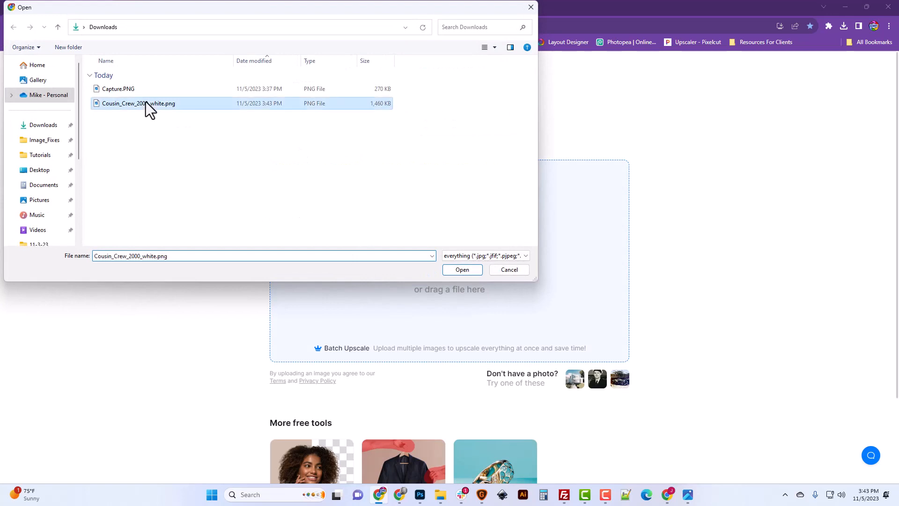
{"action": "left_click", "coordinate": [461, 270]}
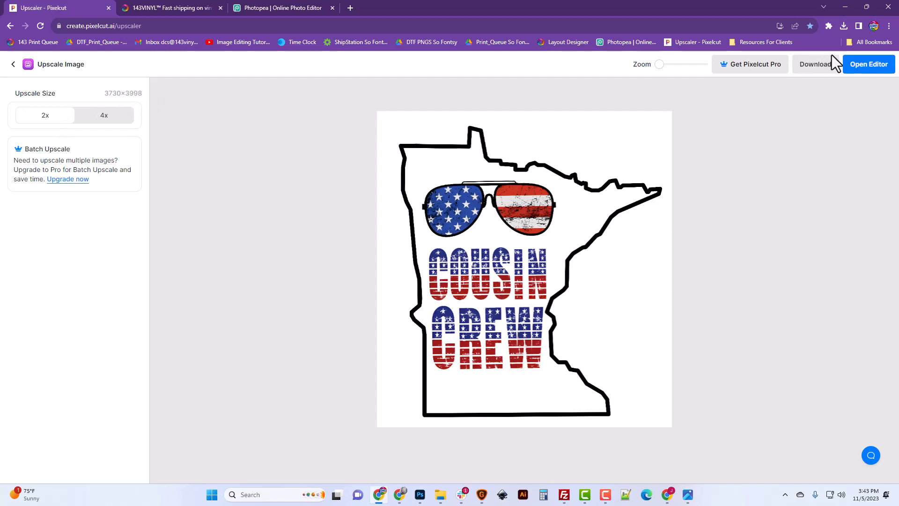
{"action": "left_click", "coordinate": [815, 70]}
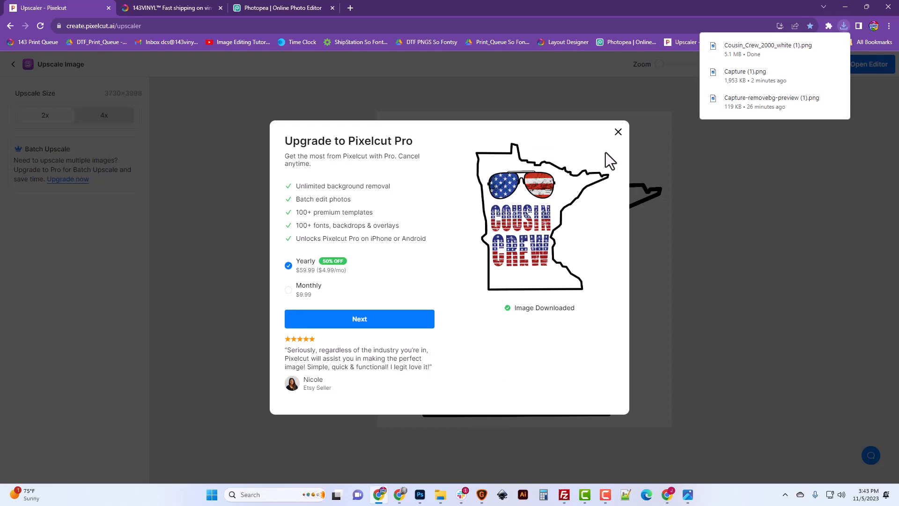
{"action": "left_click", "coordinate": [616, 134]}
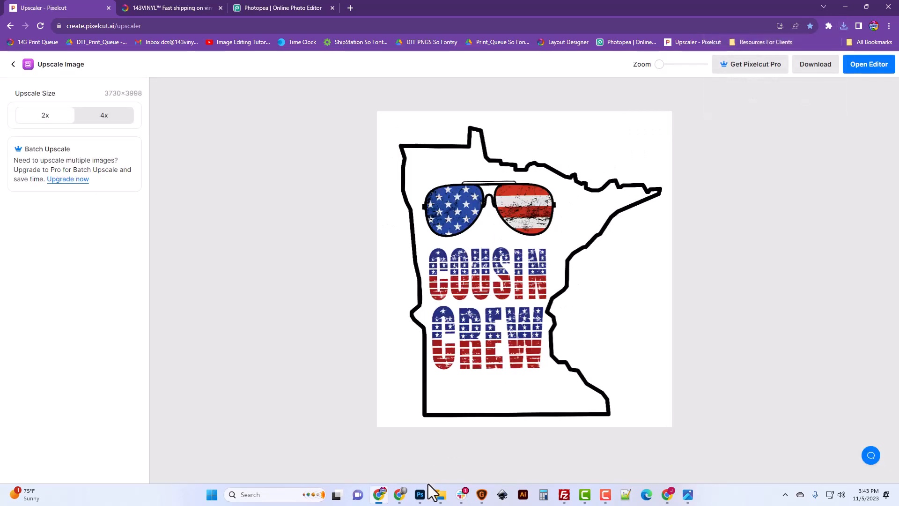
Step: Try to rename the downloaded Cousin_Crew_2000_white (1).png file in the Downloads folder as Cousin_Crew_2000_white.png
{"action": "left_click", "coordinate": [441, 496]}
{"action": "right_click", "coordinate": [385, 203]}
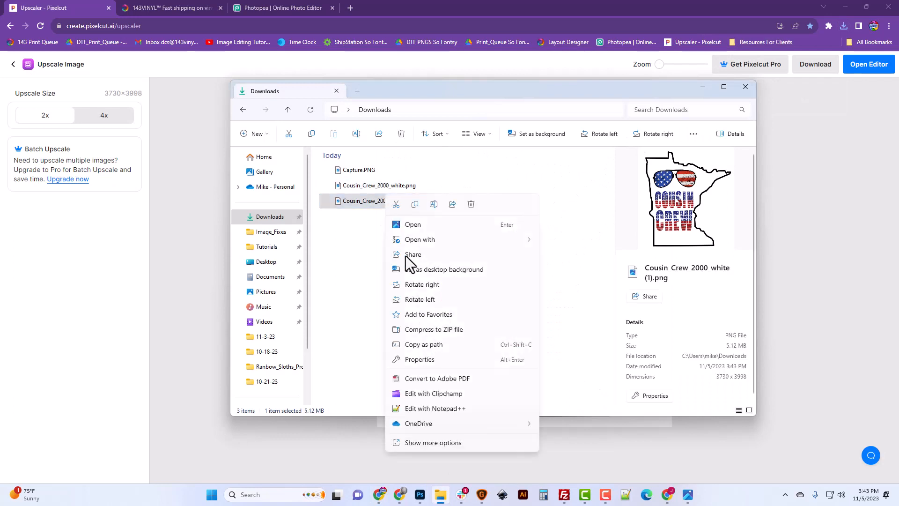
{"action": "left_click", "coordinate": [434, 205]}
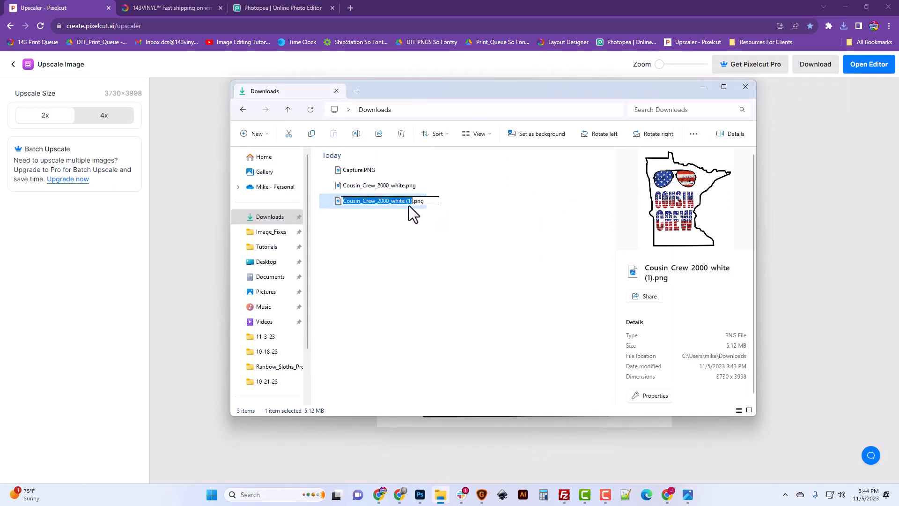
{"action": "left_click", "coordinate": [414, 205]}
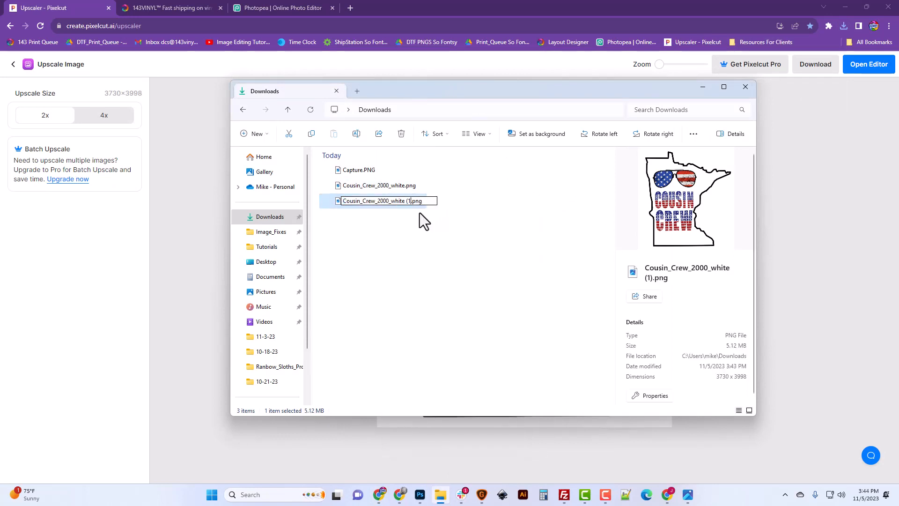
{"action": "key", "text": "BackSpace"}
{"action": "key", "text": "BackSpace"}
{"action": "key", "text": "Return"}
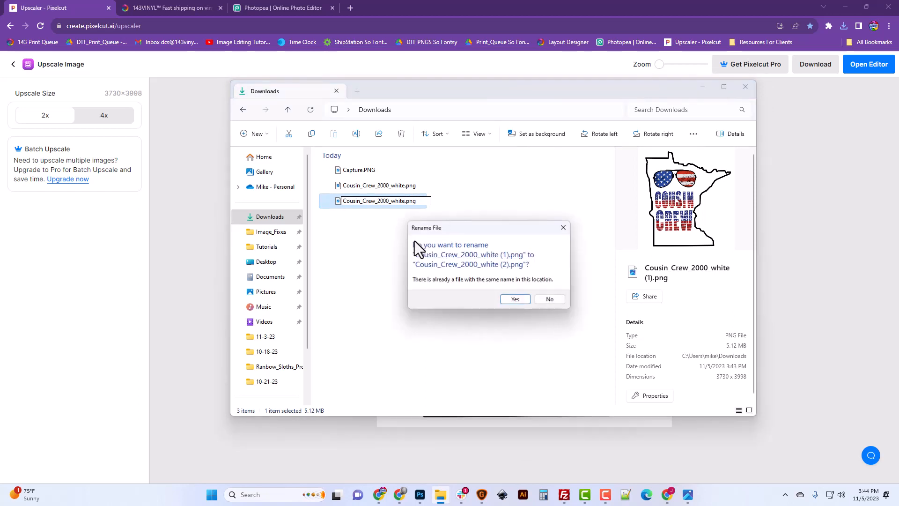
{"action": "left_click", "coordinate": [543, 299]}
Step: Rename the Cousin_Crew_2000_white.png file in the Downloads folder as Cousin_Crew_2000_white_original.png
{"action": "left_click", "coordinate": [366, 185]}
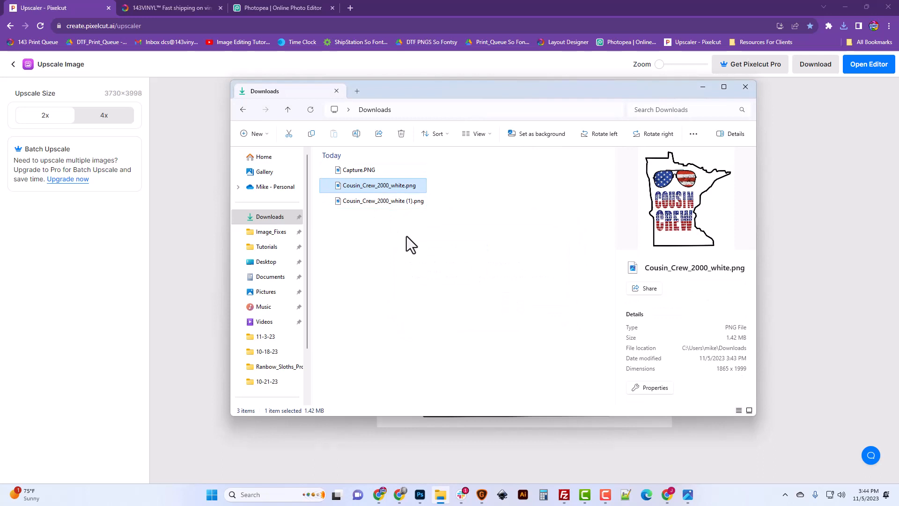
{"action": "right_click", "coordinate": [401, 188]}
{"action": "left_click", "coordinate": [448, 198]}
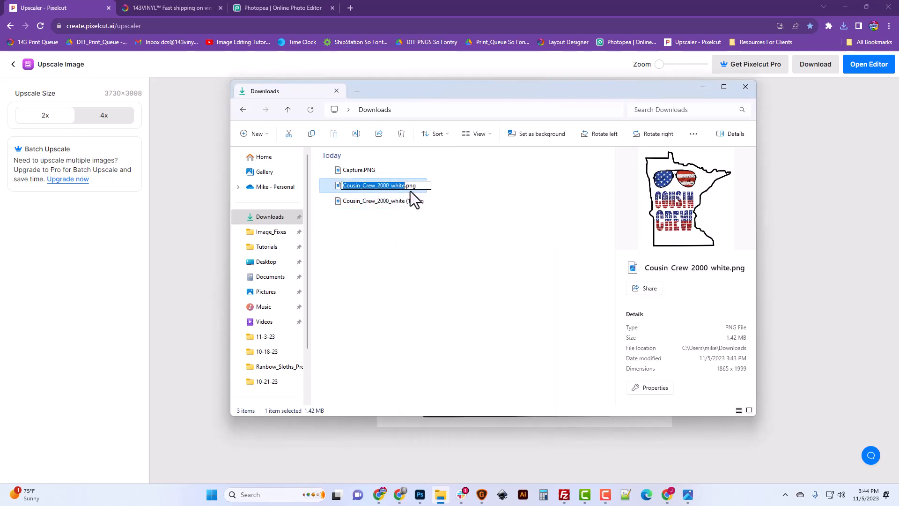
{"action": "left_click", "coordinate": [405, 185]}
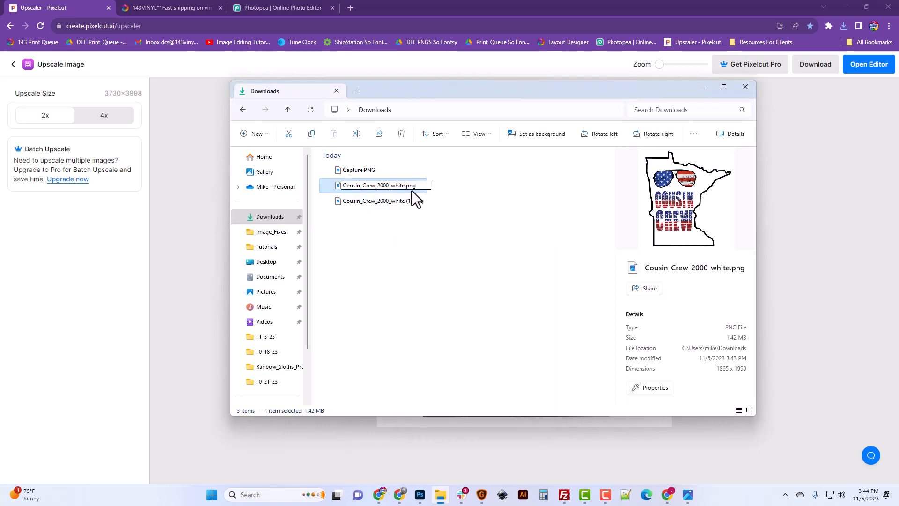
{"action": "type", "text": "_original"}
{"action": "key", "text": "Return"}
Step: Rename the upscaled Cousin_Crew_2000_white (1).png file as Cousin_Crew_4000_white.png
{"action": "left_click", "coordinate": [401, 200]}
{"action": "right_click", "coordinate": [401, 202]}
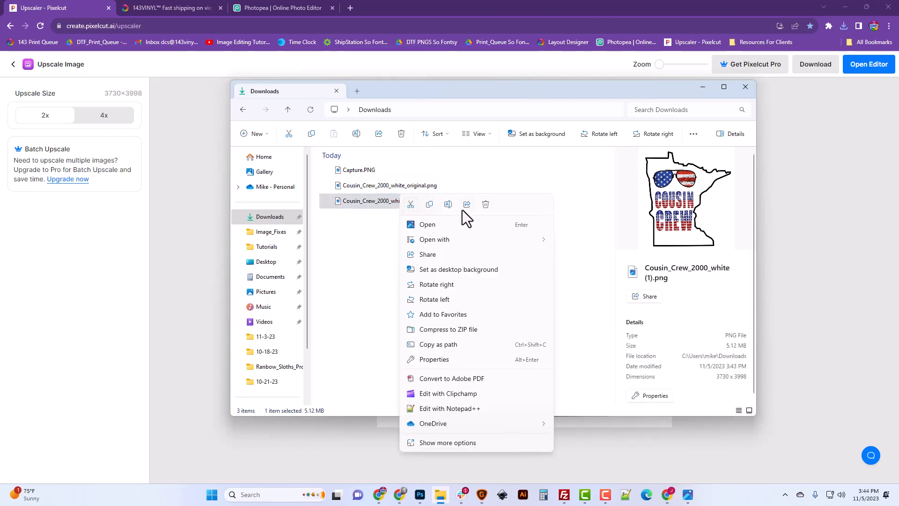
{"action": "left_click", "coordinate": [449, 206]}
{"action": "left_click", "coordinate": [413, 201]}
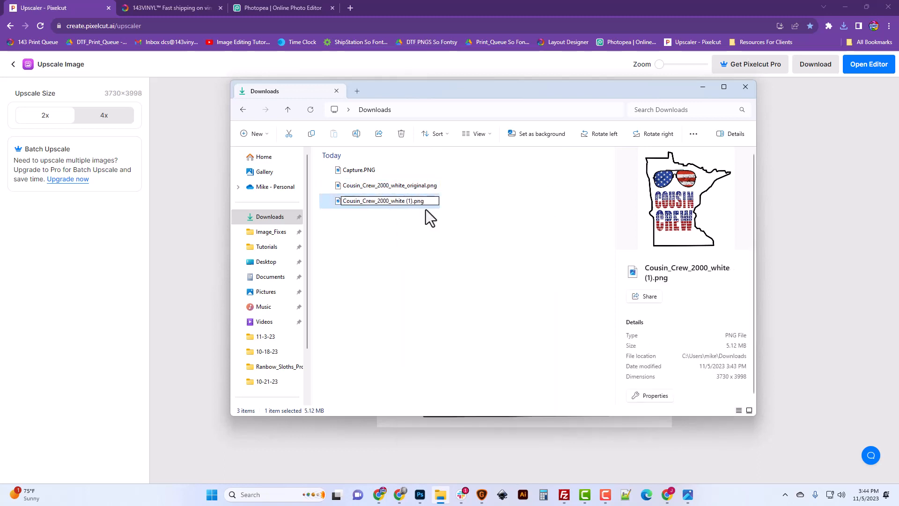
{"action": "key", "text": "BackSpace"}
{"action": "key", "text": "BackSpace"}
{"action": "key", "text": "BackSpace"}
{"action": "type", "text": "4"}
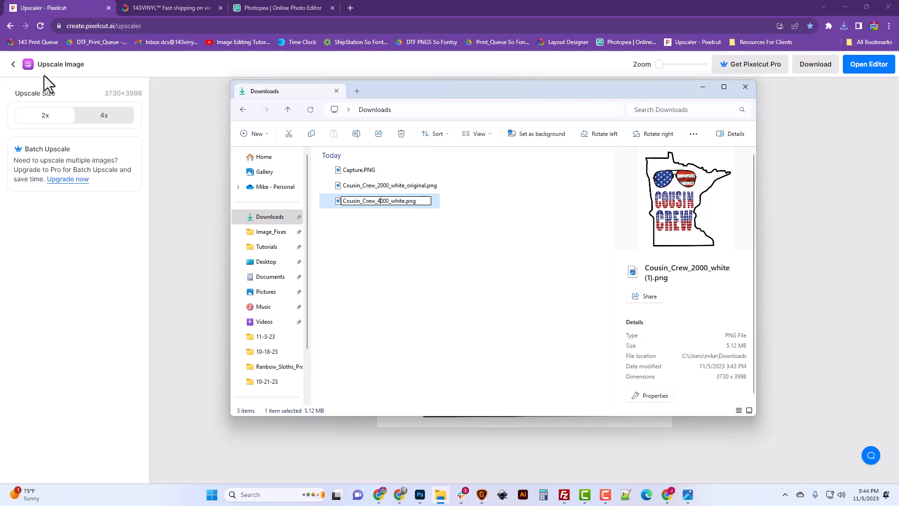
{"action": "left_click", "coordinate": [374, 203]}
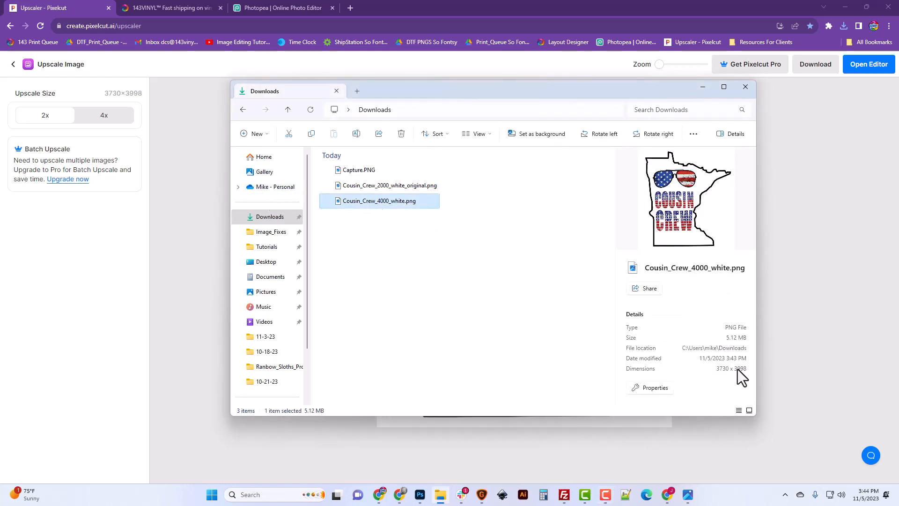
Step: Open Cousin_Crew_4000_white.png in the image viewer and examine the lettering and sunglasses up close for edge quality
{"action": "double_click", "coordinate": [363, 202]}
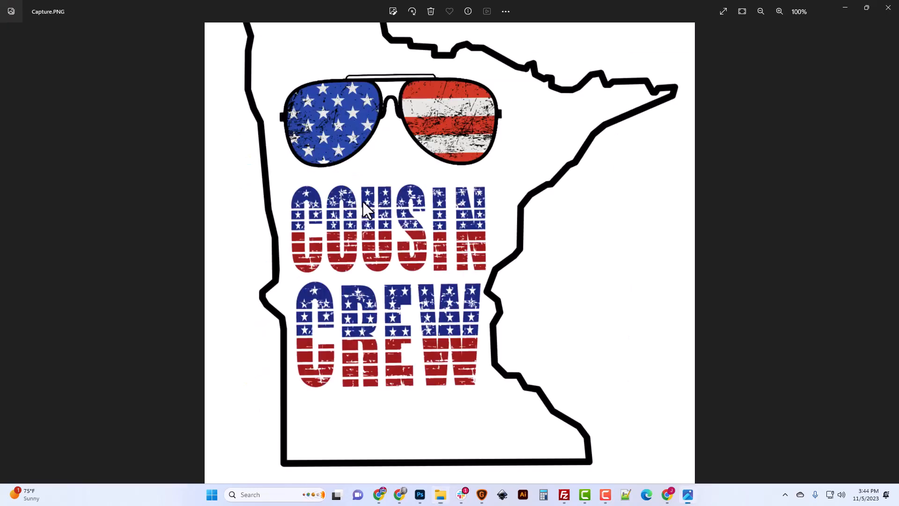
{"action": "scroll", "coordinate": [296, 214], "scroll_direction": "up", "scroll_amount": 5}
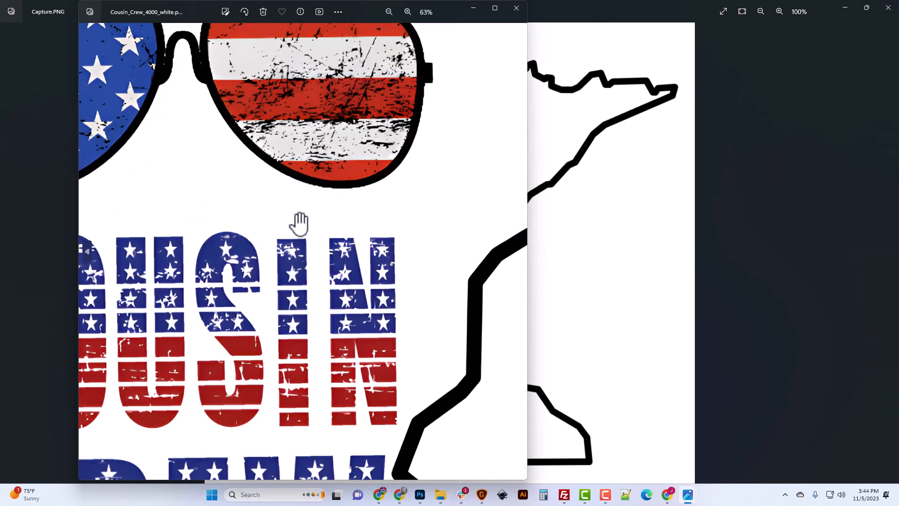
{"action": "scroll", "coordinate": [312, 261], "scroll_direction": "up", "scroll_amount": 4}
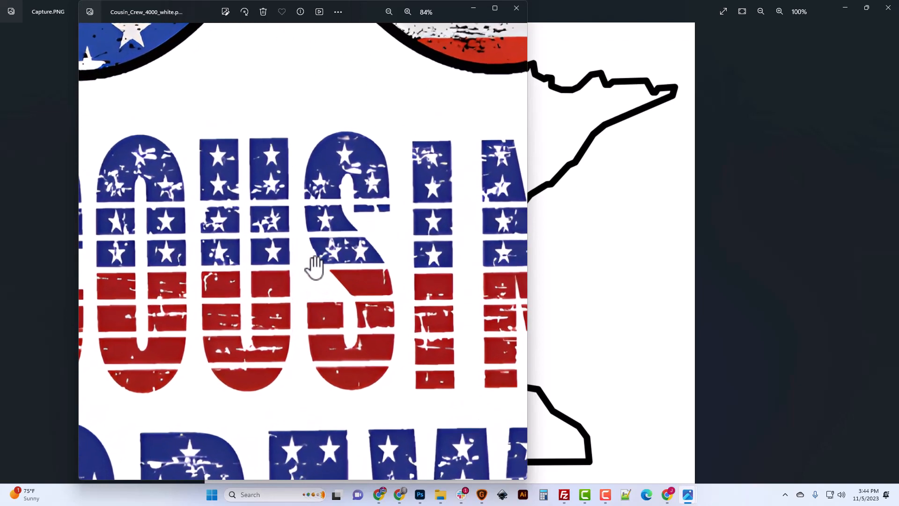
{"action": "left_click_drag", "start_coordinate": [220, 267], "coordinate": [402, 251]}
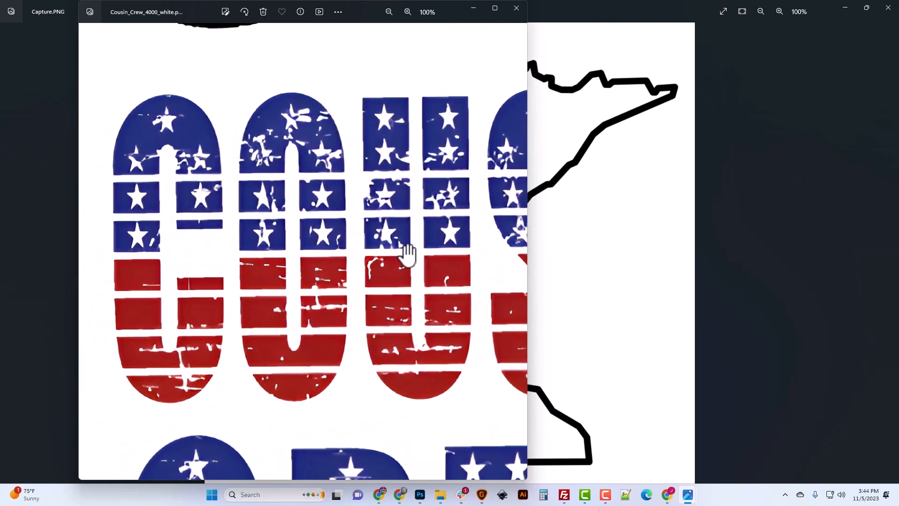
{"action": "left_click_drag", "start_coordinate": [271, 325], "coordinate": [254, 177]}
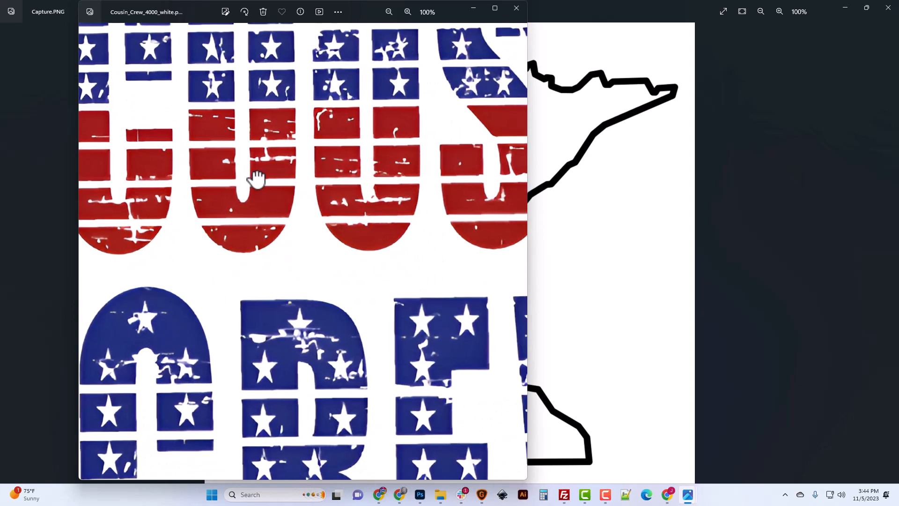
{"action": "left_click_drag", "start_coordinate": [346, 287], "coordinate": [296, 204]}
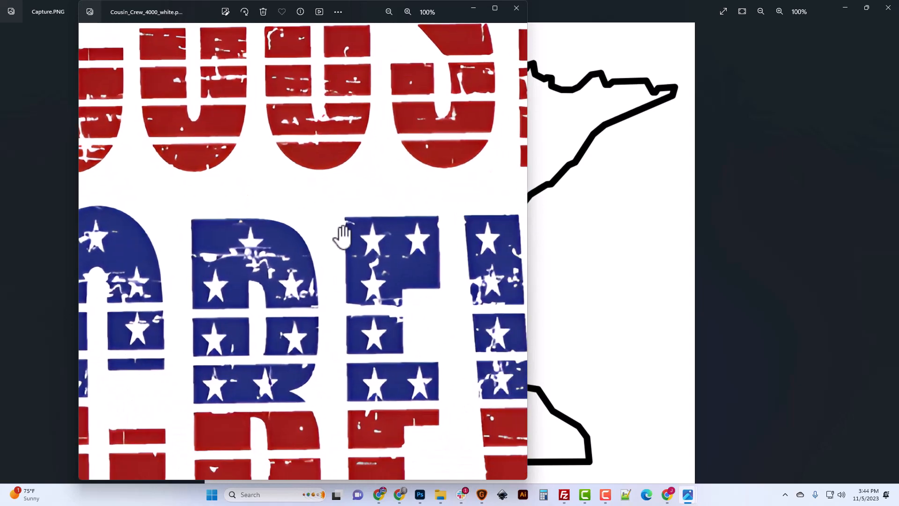
{"action": "left_click_drag", "start_coordinate": [347, 180], "coordinate": [358, 366]}
{"action": "left_click_drag", "start_coordinate": [359, 210], "coordinate": [359, 279]}
{"action": "left_click_drag", "start_coordinate": [377, 77], "coordinate": [381, 301]}
{"action": "left_click_drag", "start_coordinate": [356, 213], "coordinate": [357, 321]}
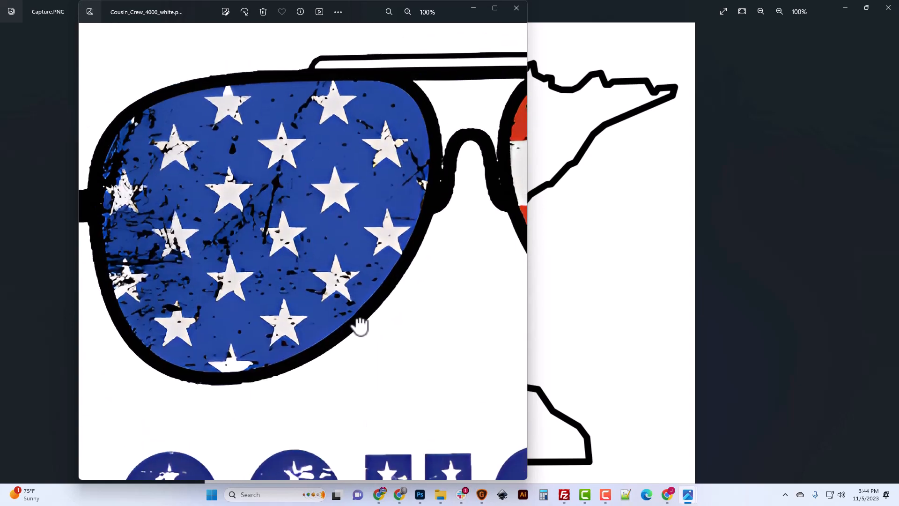
Step: Examine both sunglasses lenses of Cousin_Crew_4000_white.png at 100% and closer for edge and texture quality
{"action": "left_click_drag", "start_coordinate": [402, 237], "coordinate": [314, 280]}
{"action": "left_click_drag", "start_coordinate": [392, 206], "coordinate": [301, 267]}
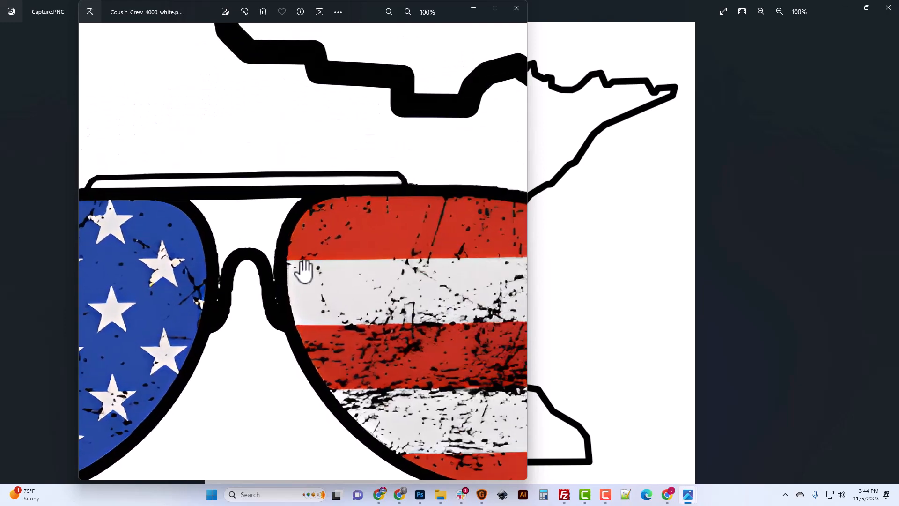
{"action": "left_click_drag", "start_coordinate": [404, 193], "coordinate": [240, 206]}
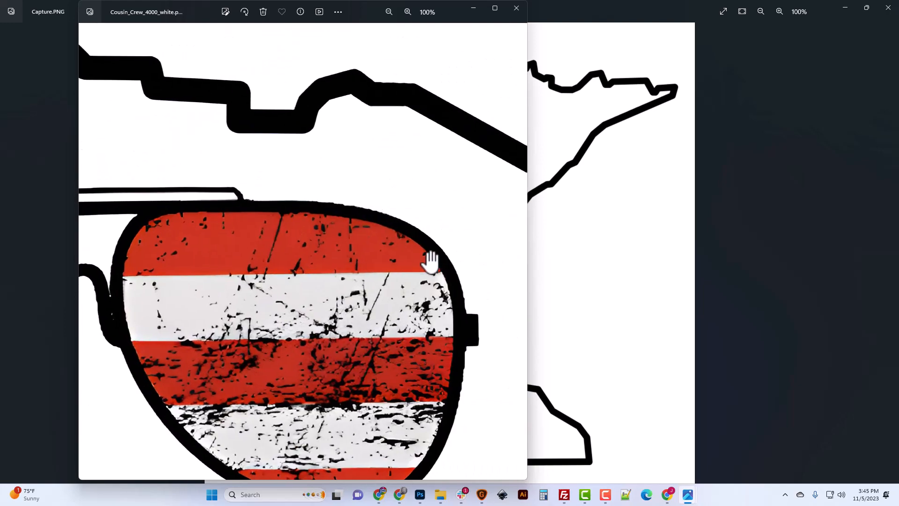
{"action": "left_click_drag", "start_coordinate": [448, 319], "coordinate": [457, 171]}
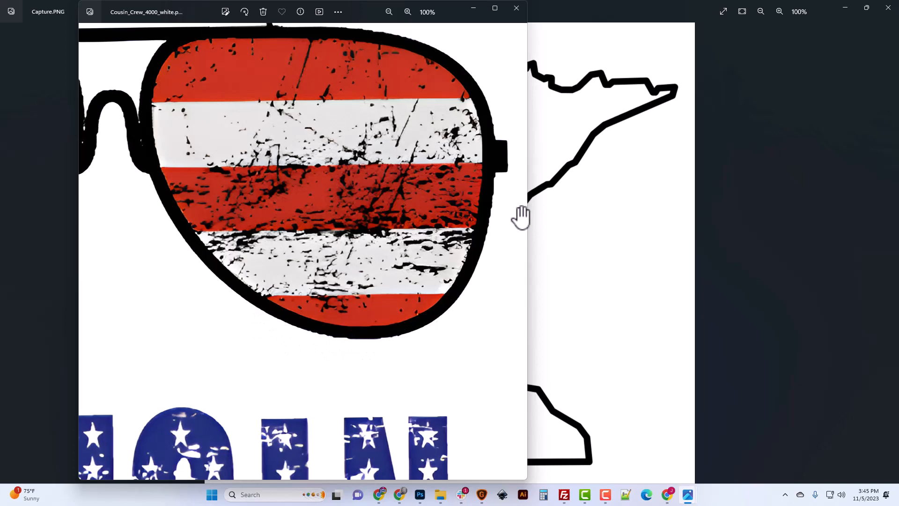
{"action": "left_click_drag", "start_coordinate": [492, 253], "coordinate": [329, 252]}
{"action": "scroll", "coordinate": [329, 251], "scroll_direction": "up", "scroll_amount": 5}
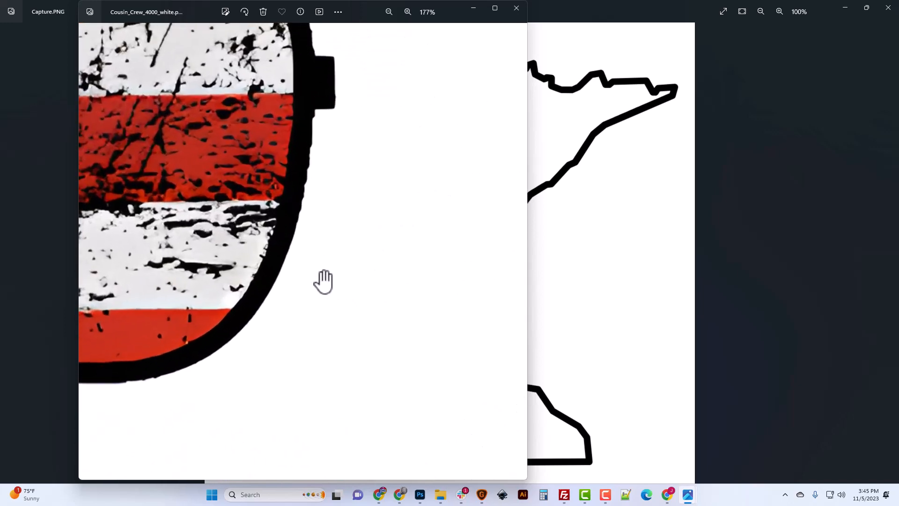
{"action": "scroll", "coordinate": [307, 185], "scroll_direction": "down", "scroll_amount": 5}
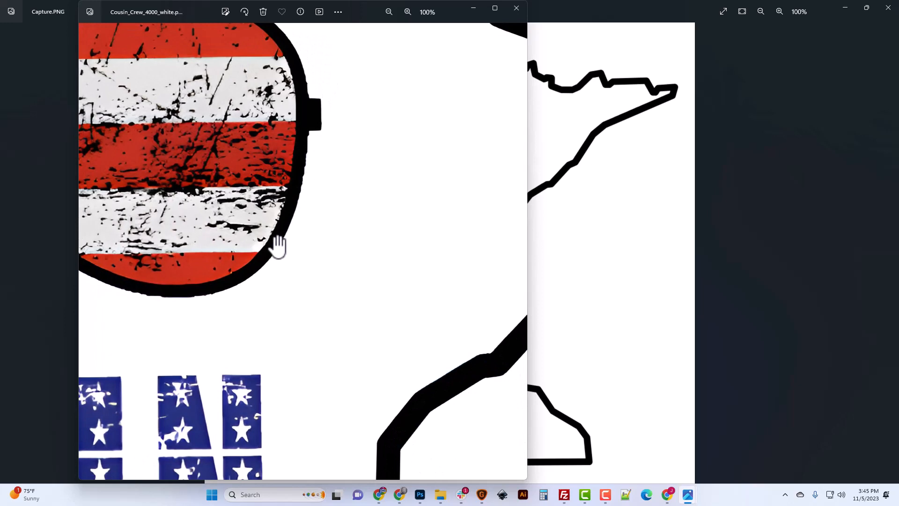
{"action": "left_click_drag", "start_coordinate": [312, 203], "coordinate": [450, 323]}
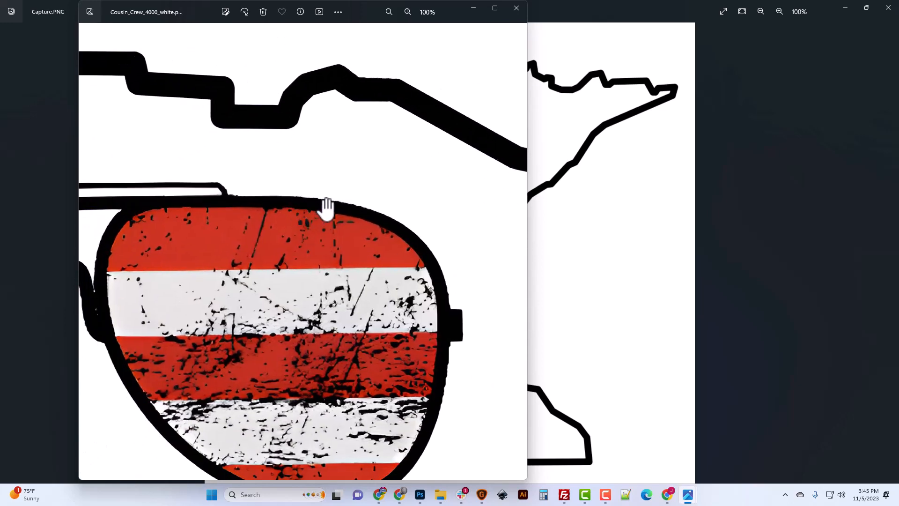
{"action": "left_click_drag", "start_coordinate": [413, 247], "coordinate": [288, 216]}
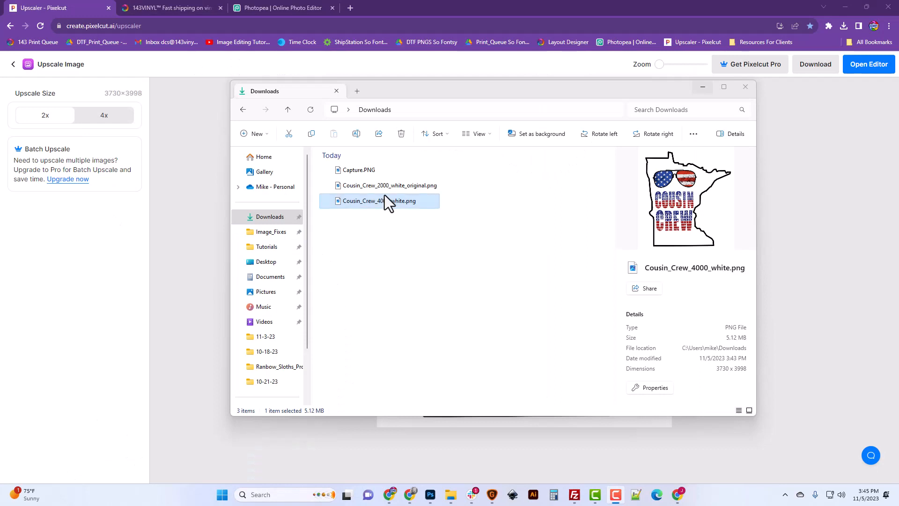
Step: Delete Cousin_Crew_4000_white.png and Cousin_Crew_2000_white_original.png from the Downloads folder
{"action": "left_click", "coordinate": [395, 236]}
{"action": "left_click", "coordinate": [389, 206]}
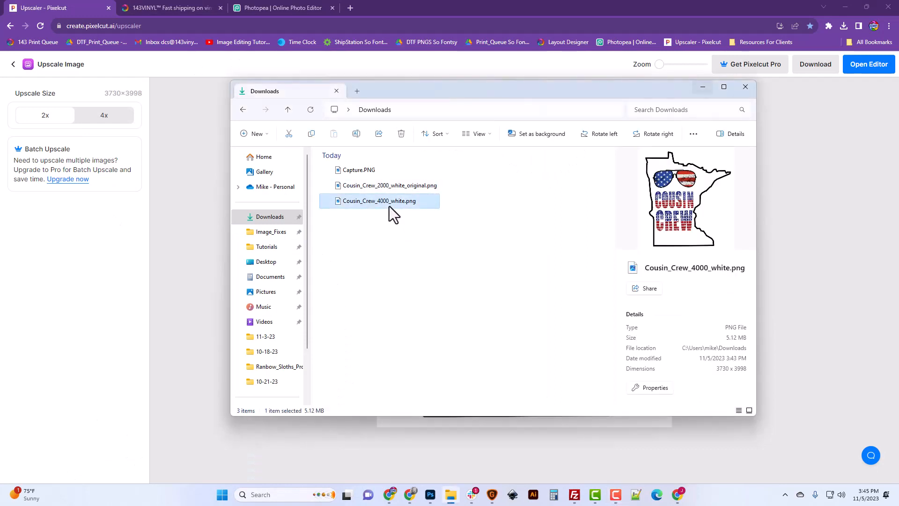
{"action": "key", "text": "Delete"}
{"action": "left_click", "coordinate": [392, 189]}
{"action": "key", "text": "Delete"}
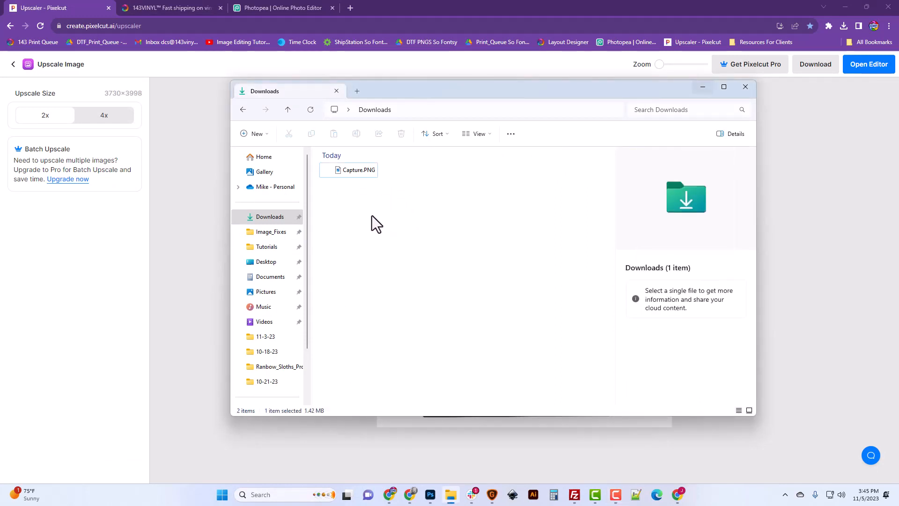
Step: Rename Capture.PNG in the Downloads folder as Cousin_Crew_original_white_1000.PNG
{"action": "left_click", "coordinate": [353, 175]}
{"action": "right_click", "coordinate": [353, 175]}
{"action": "left_click", "coordinate": [401, 185]}
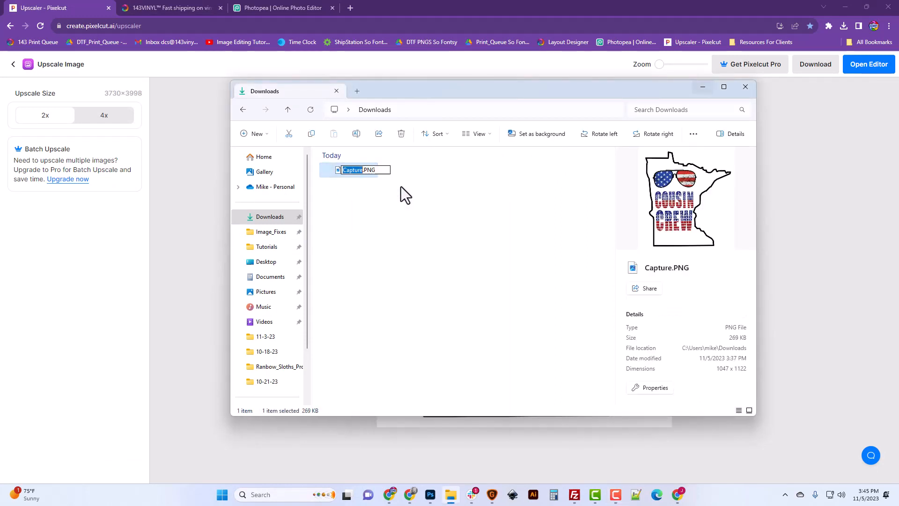
{"action": "type", "text": "Cousin"}
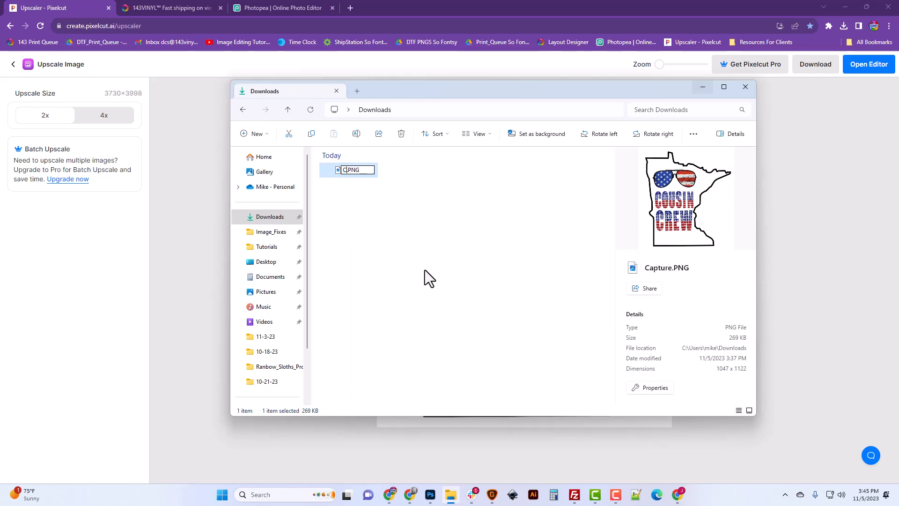
{"action": "type", "text": "_Crew"}
{"action": "type", "text": "_"}
{"action": "type", "text": "original"}
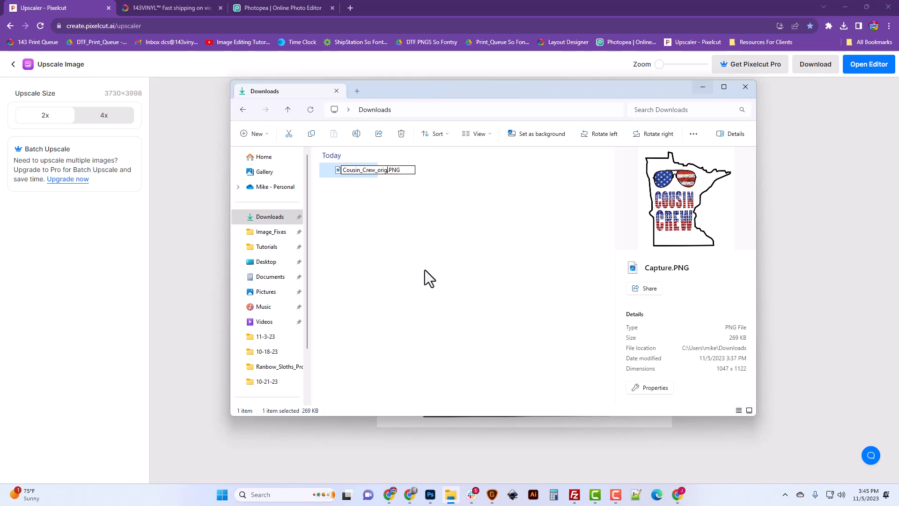
{"action": "type", "text": "_white_1000"}
{"action": "key", "text": "Return"}
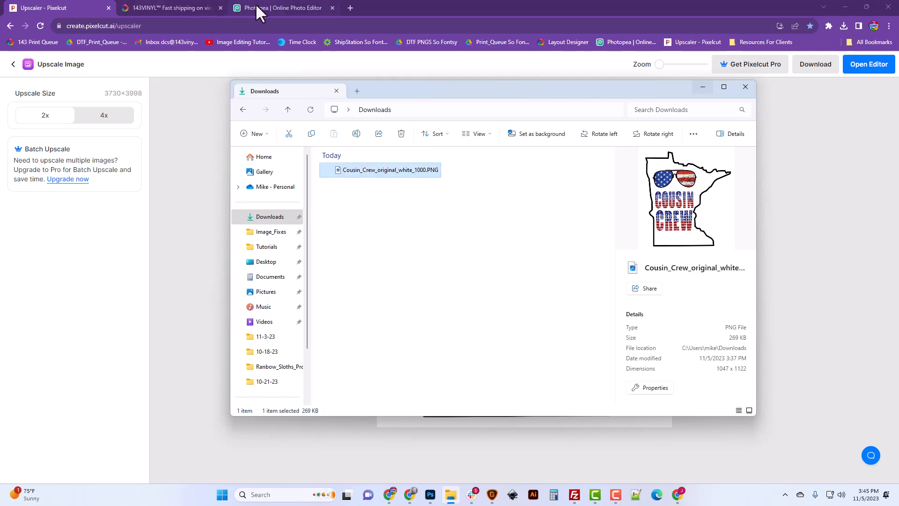
Step: Leave the previous upscale result in Pixelcut and upload Cousin_Crew_original_white_1000.PNG to the Image Upscaler
{"action": "left_click", "coordinate": [35, 18]}
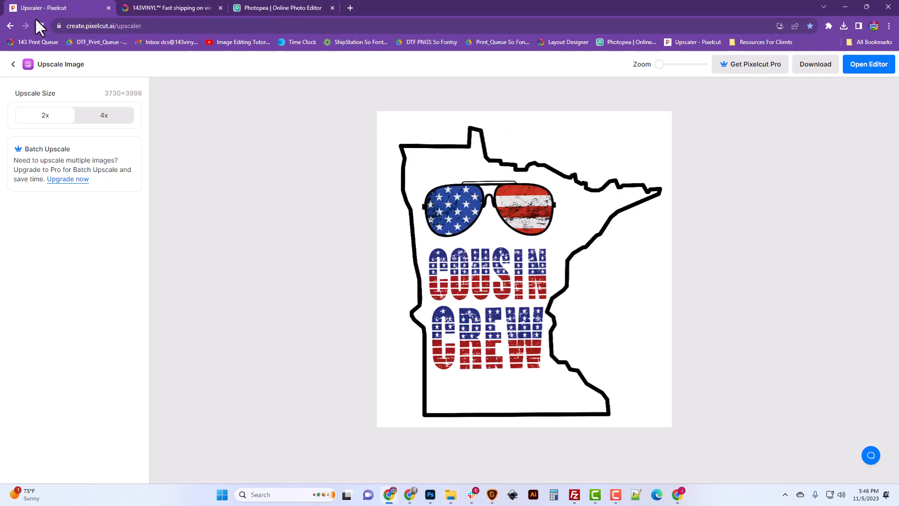
{"action": "left_click", "coordinate": [13, 64]}
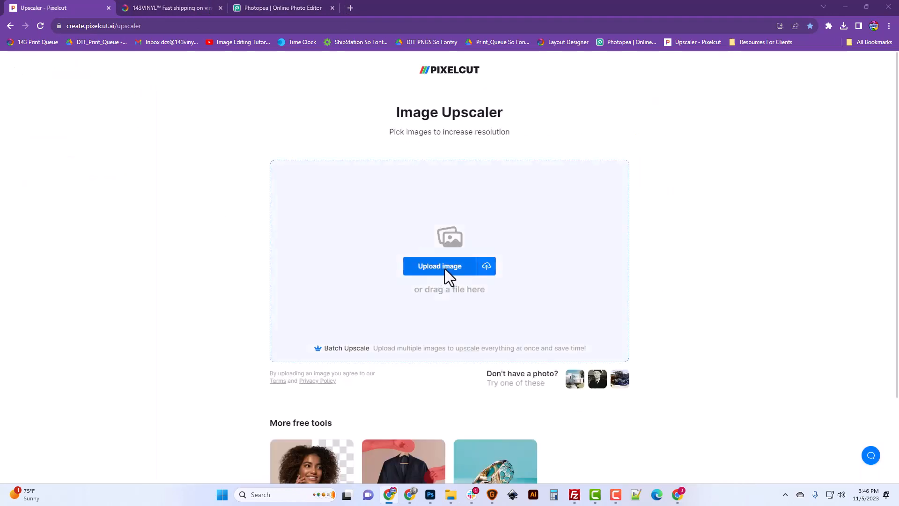
{"action": "left_click", "coordinate": [444, 268]}
{"action": "left_click", "coordinate": [173, 90]}
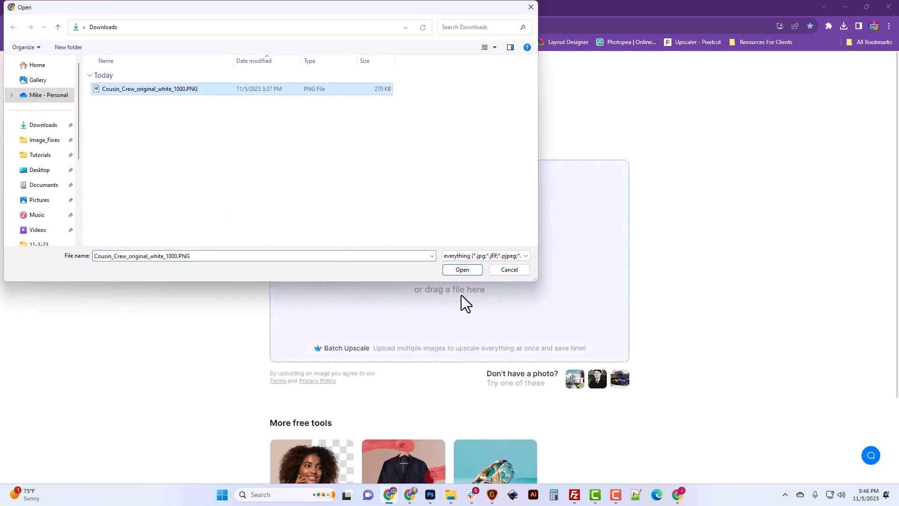
{"action": "left_click", "coordinate": [467, 271]}
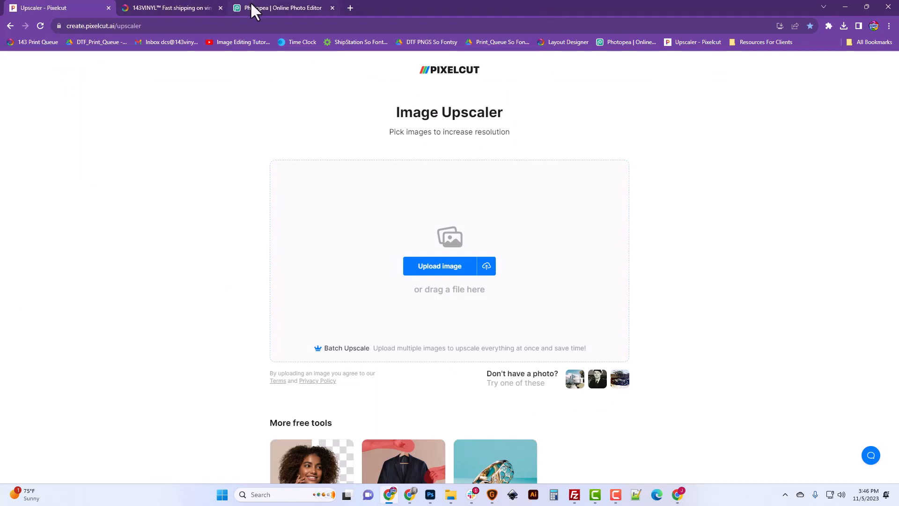
Step: Switch to Photopea and open Cousin_Crew_original_white_1000.PNG from the Downloads folder
{"action": "left_click", "coordinate": [252, 9]}
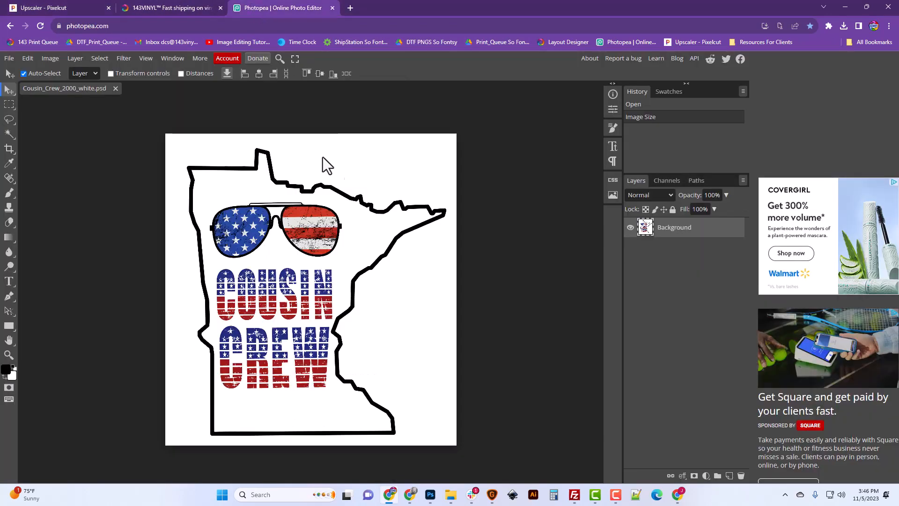
{"action": "left_click", "coordinate": [11, 60]}
{"action": "left_click", "coordinate": [26, 88]}
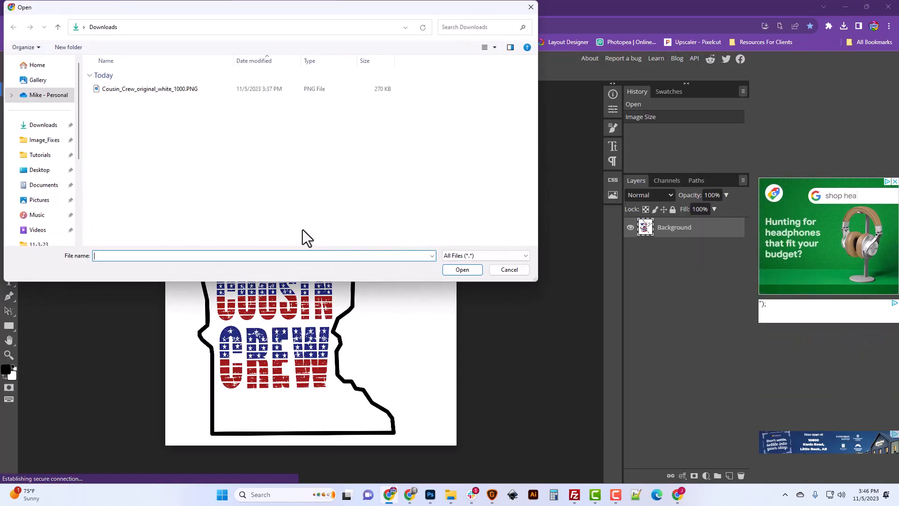
{"action": "left_click", "coordinate": [172, 90]}
{"action": "left_click", "coordinate": [458, 270]}
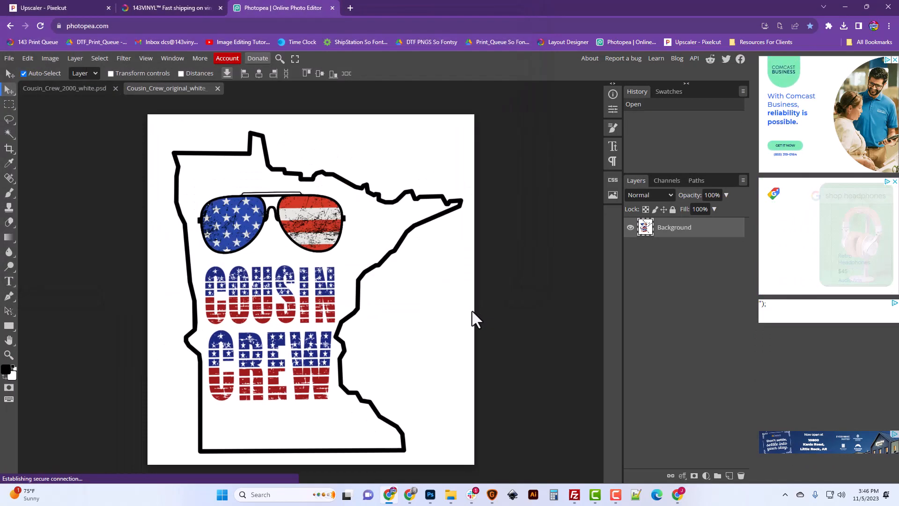
Step: Examine the original artwork at Pixel to Pixel scale and magnified around the red-striped sunglasses lens
{"action": "left_click", "coordinate": [53, 58]}
{"action": "left_click", "coordinate": [200, 58]}
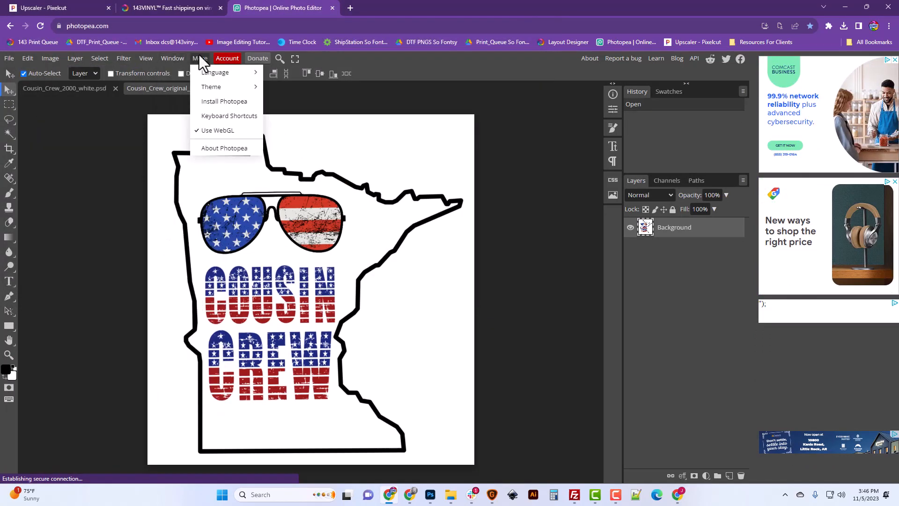
{"action": "left_click", "coordinate": [153, 58]}
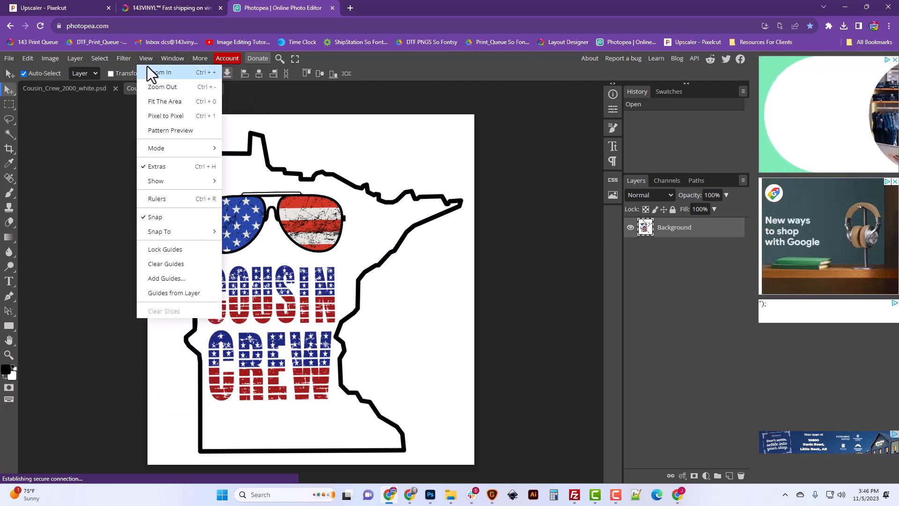
{"action": "left_click", "coordinate": [9, 354]}
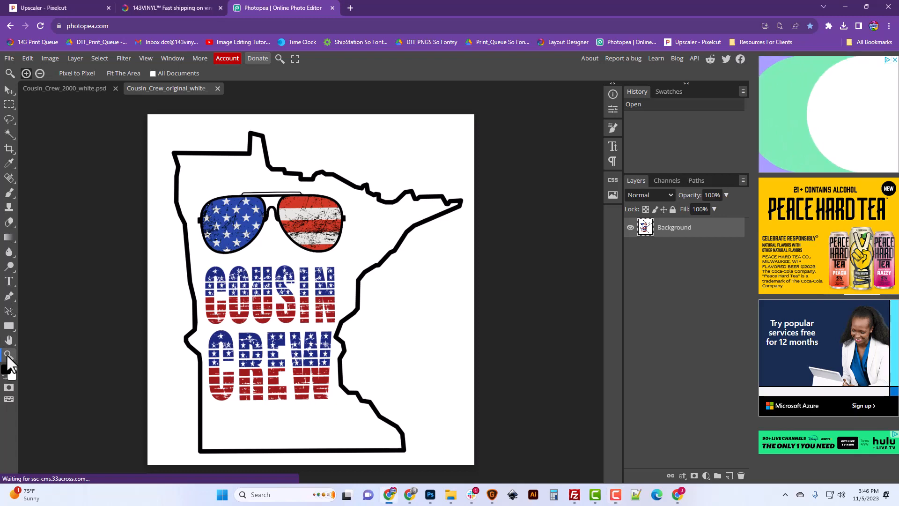
{"action": "left_click", "coordinate": [78, 71]}
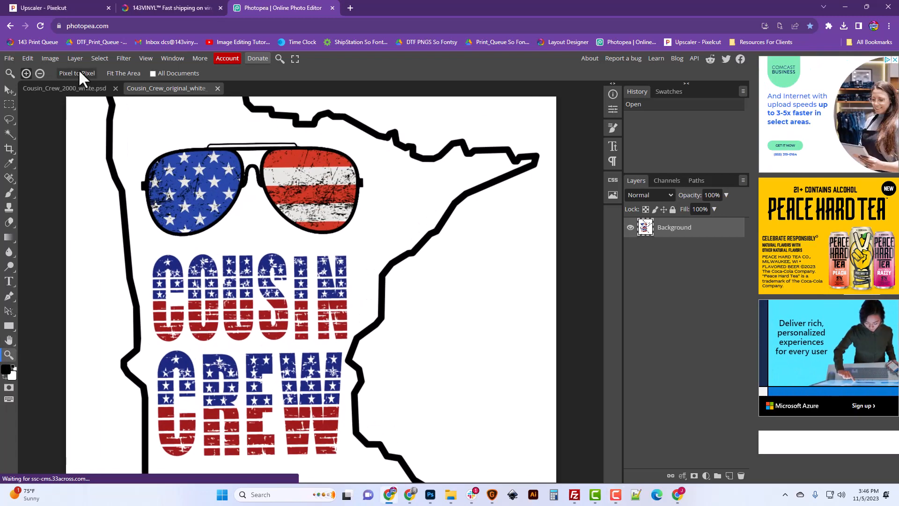
{"action": "left_click", "coordinate": [319, 149]}
{"action": "left_click", "coordinate": [323, 150]}
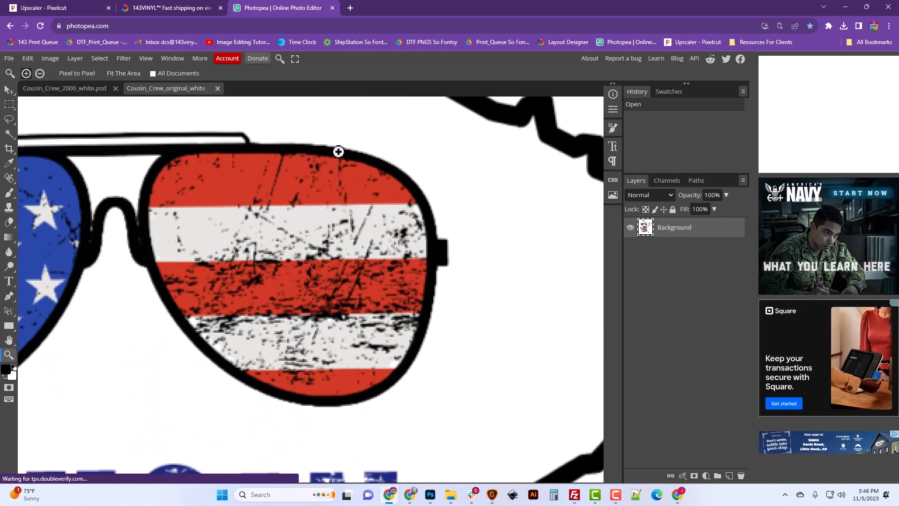
{"action": "left_click", "coordinate": [361, 148]}
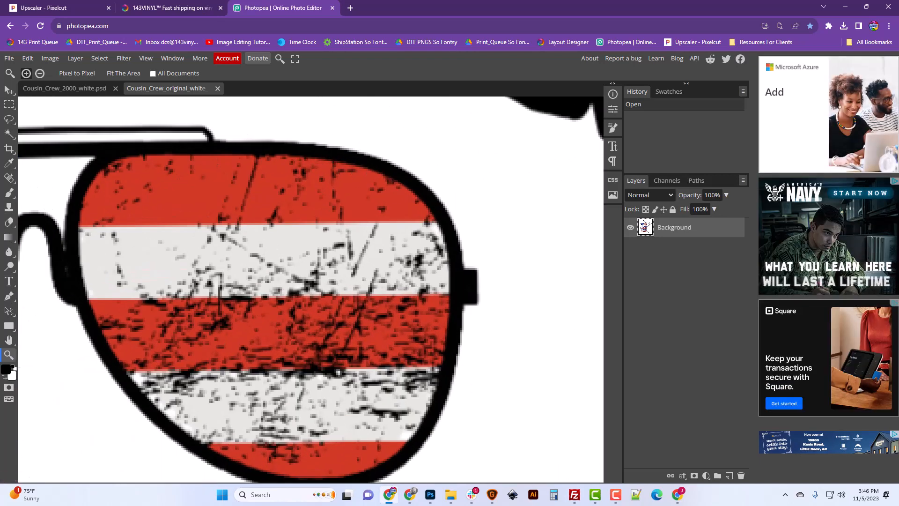
{"action": "left_click", "coordinate": [75, 74]}
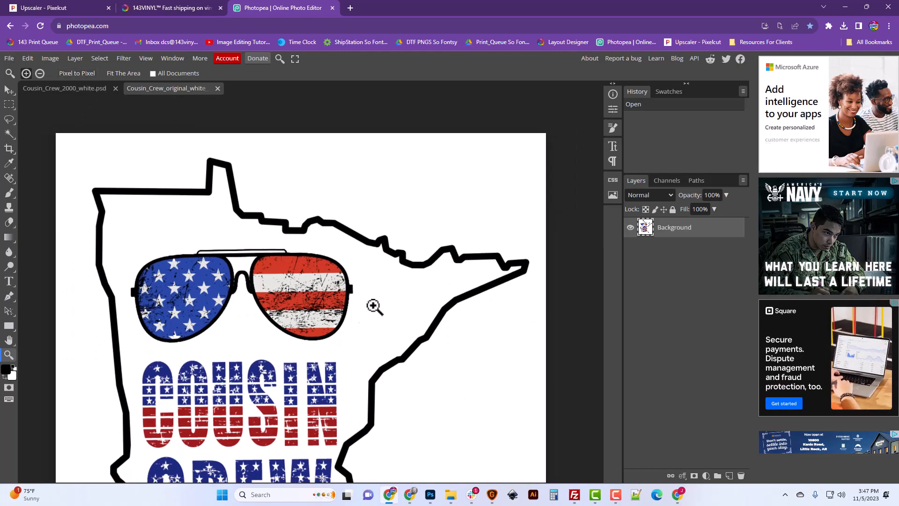
{"action": "left_click", "coordinate": [323, 315]}
{"action": "scroll", "coordinate": [323, 314], "scroll_direction": "up", "scroll_amount": 3}
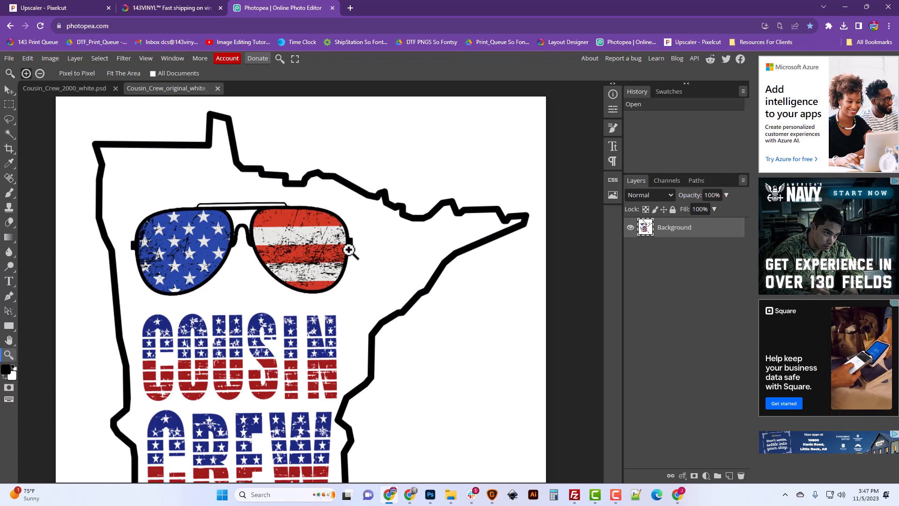
Step: Resize the original artwork to 900 pixels wide with its proportions kept, using Bilinear resampling
{"action": "left_click", "coordinate": [50, 59]}
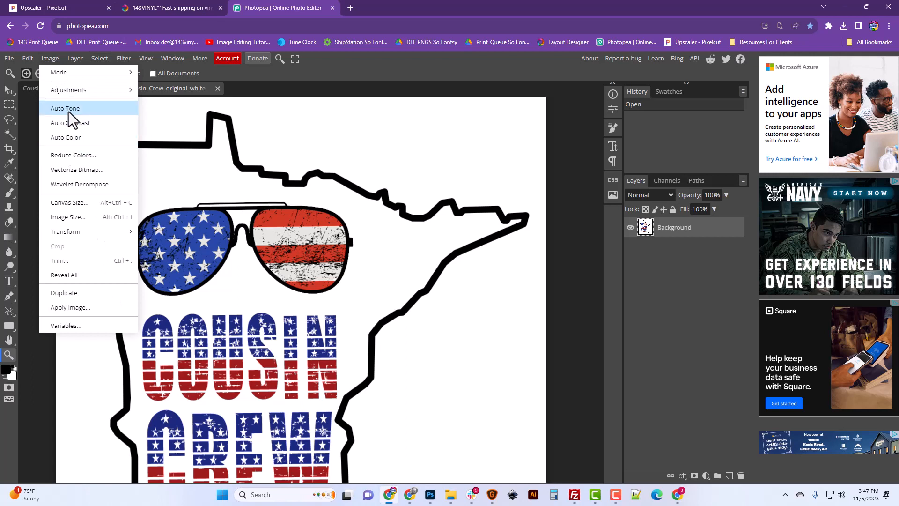
{"action": "left_click", "coordinate": [70, 217]}
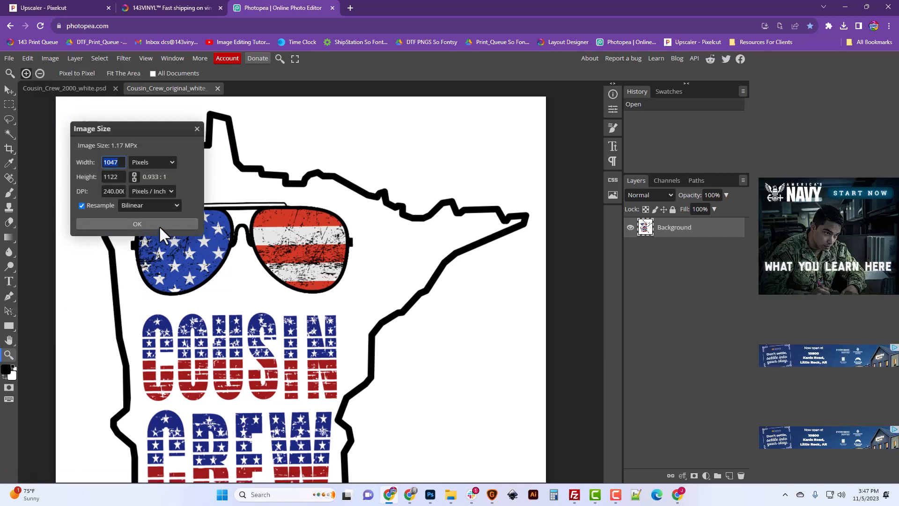
{"action": "type", "text": "9"}
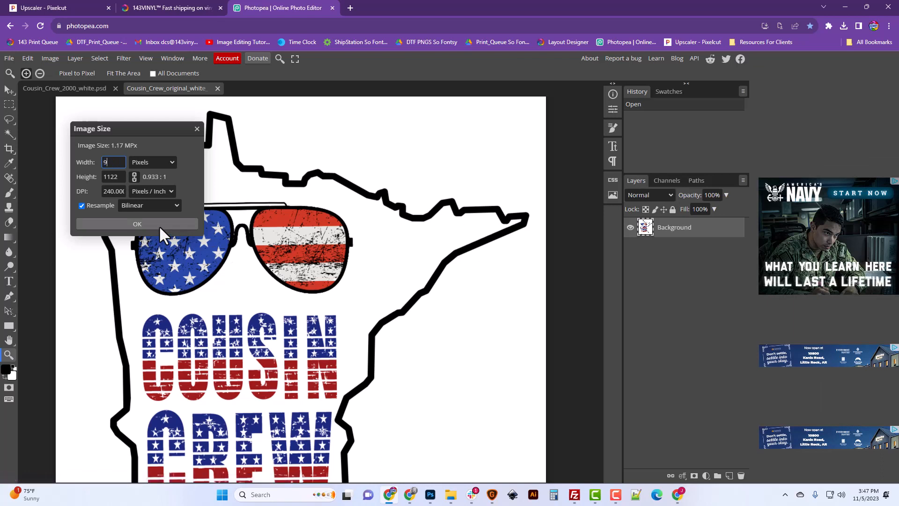
{"action": "type", "text": "00"}
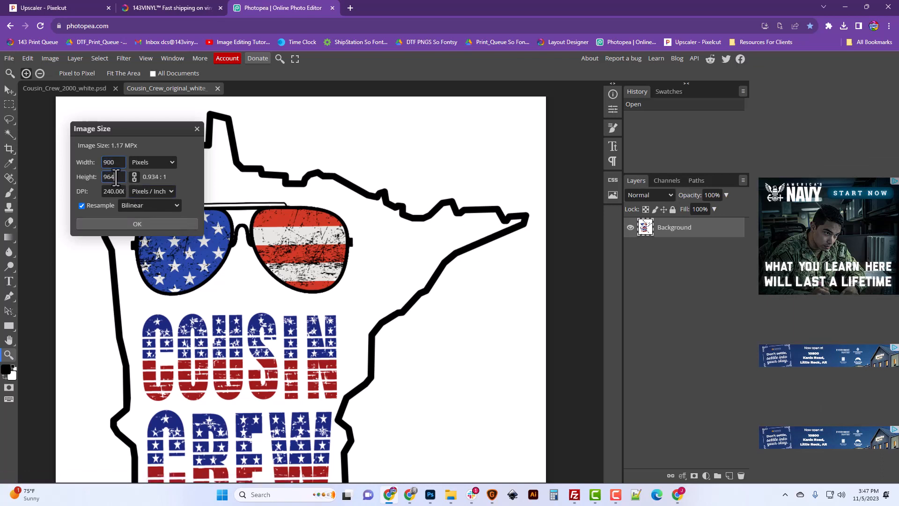
{"action": "left_click", "coordinate": [145, 226]}
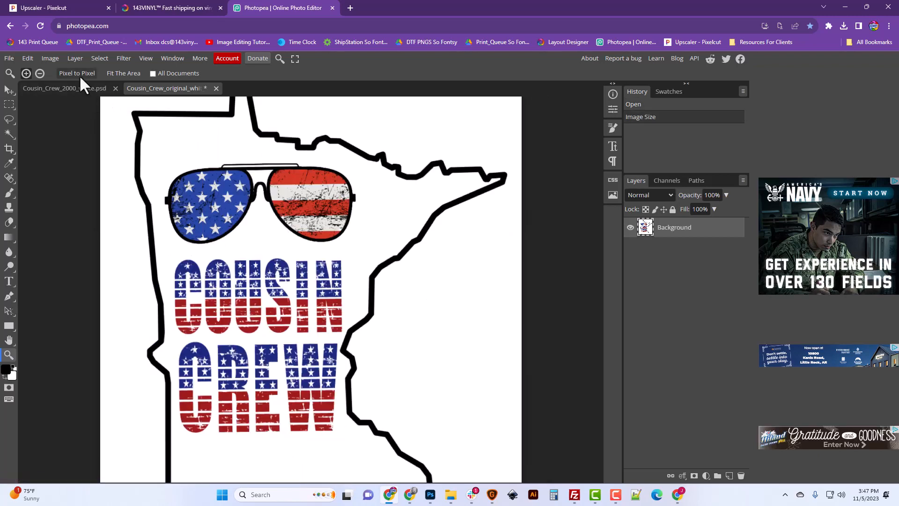
Step: Resize the original artwork to 800 pixels wide with its proportions kept, using Bilinear resampling
{"action": "left_click", "coordinate": [54, 58]}
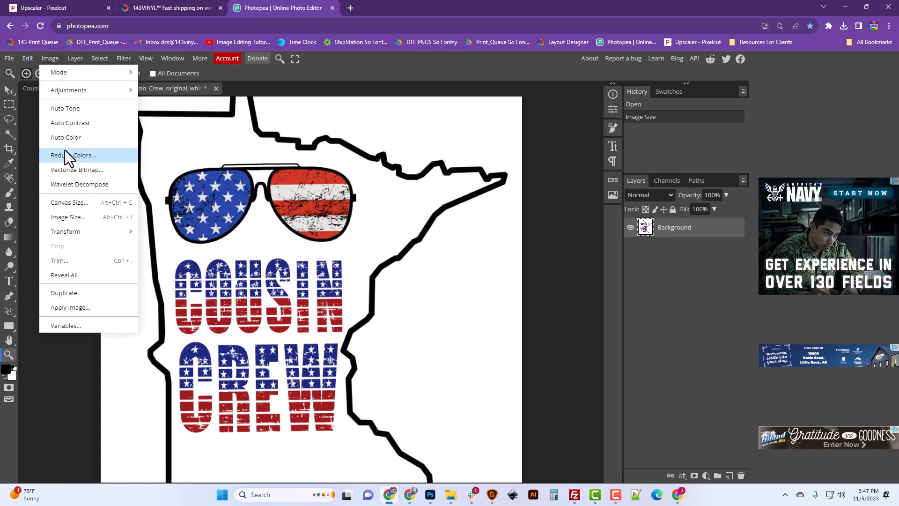
{"action": "left_click", "coordinate": [70, 217]}
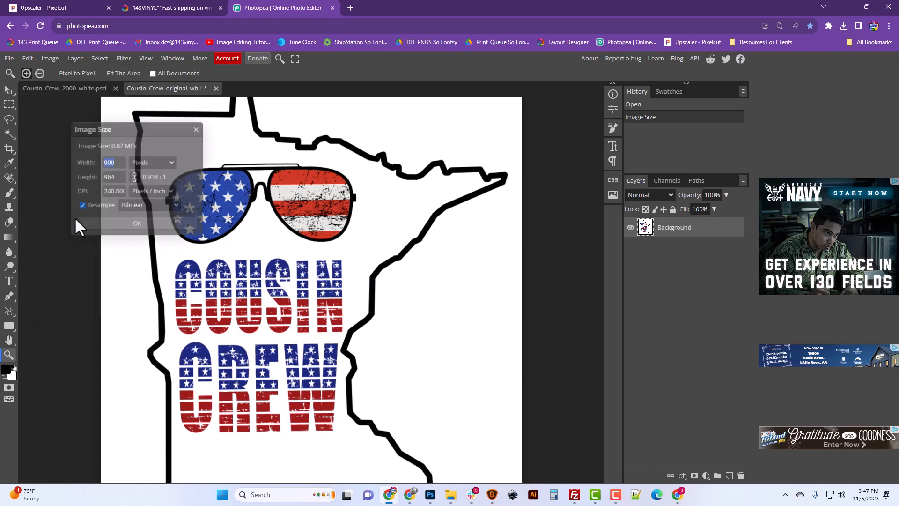
{"action": "type", "text": "800"}
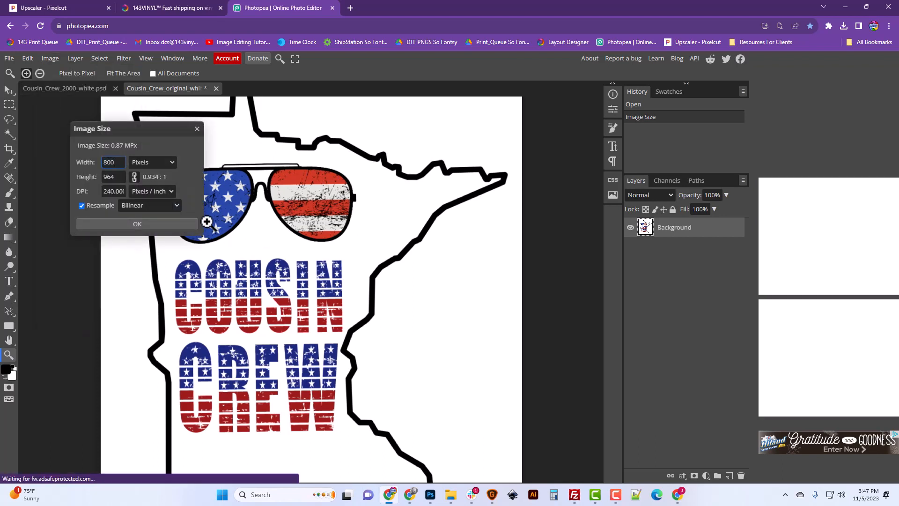
{"action": "left_click", "coordinate": [167, 224]}
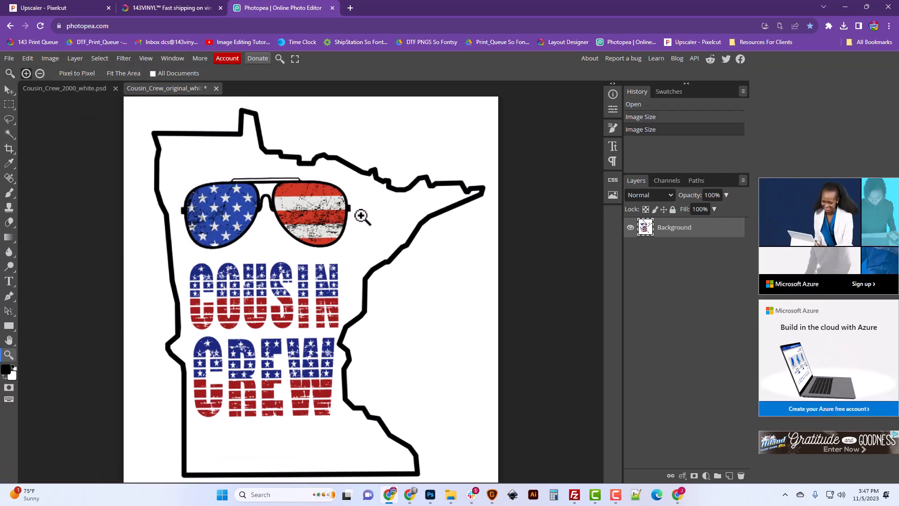
Step: Export the resized artwork as a PNG at 100% quality, named Cousin_Crew_original_white_800
{"action": "left_click", "coordinate": [9, 58]}
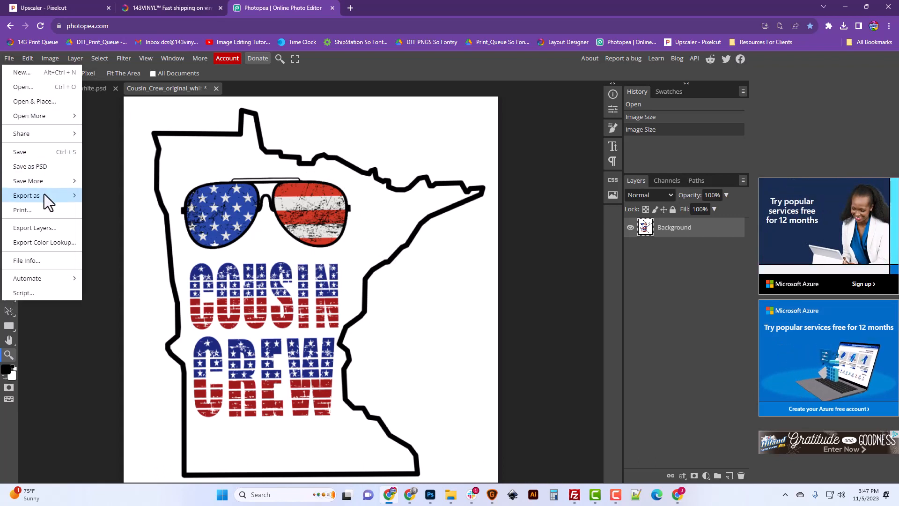
{"action": "mouse_move", "coordinate": [43, 194]}
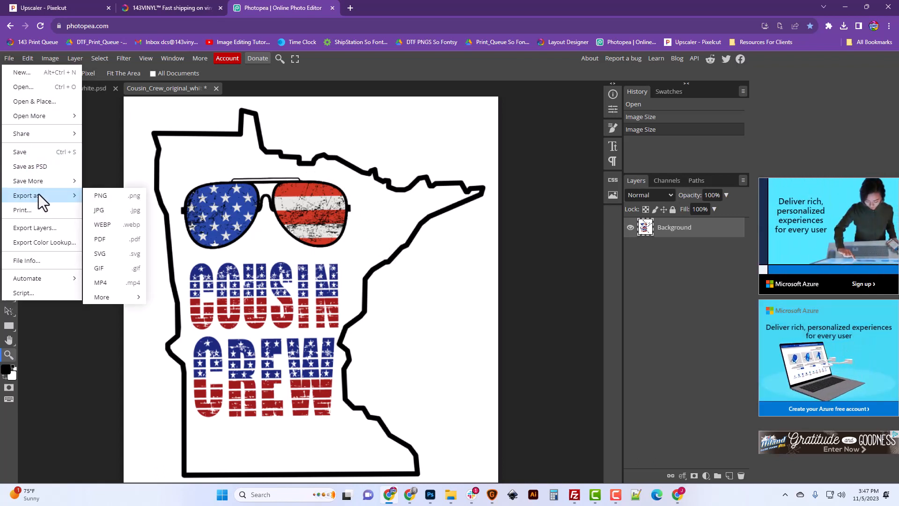
{"action": "left_click", "coordinate": [101, 195]}
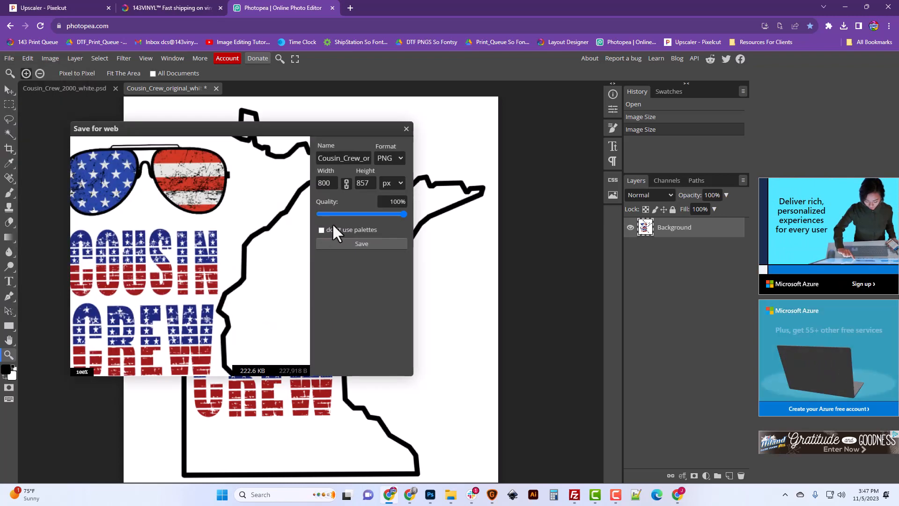
{"action": "double_click", "coordinate": [346, 163]}
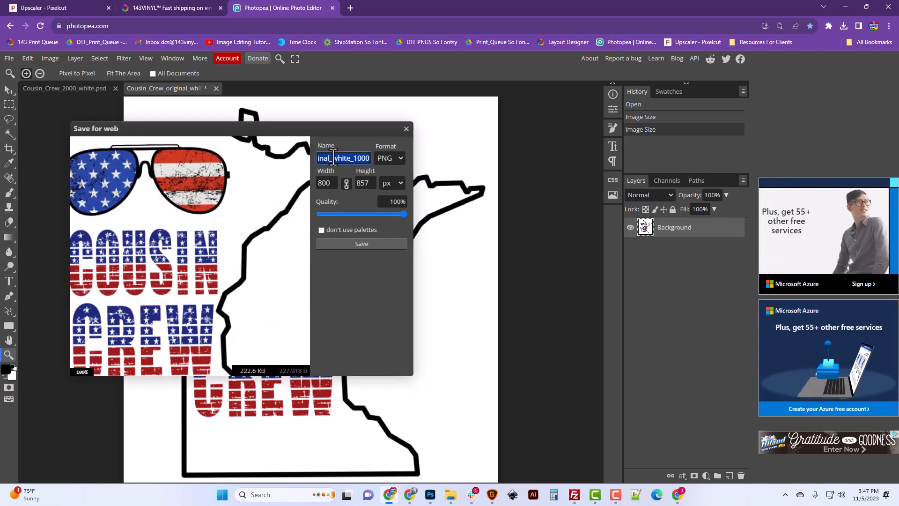
{"action": "left_click", "coordinate": [349, 160]}
{"action": "left_click_drag", "start_coordinate": [355, 160], "coordinate": [411, 166]}
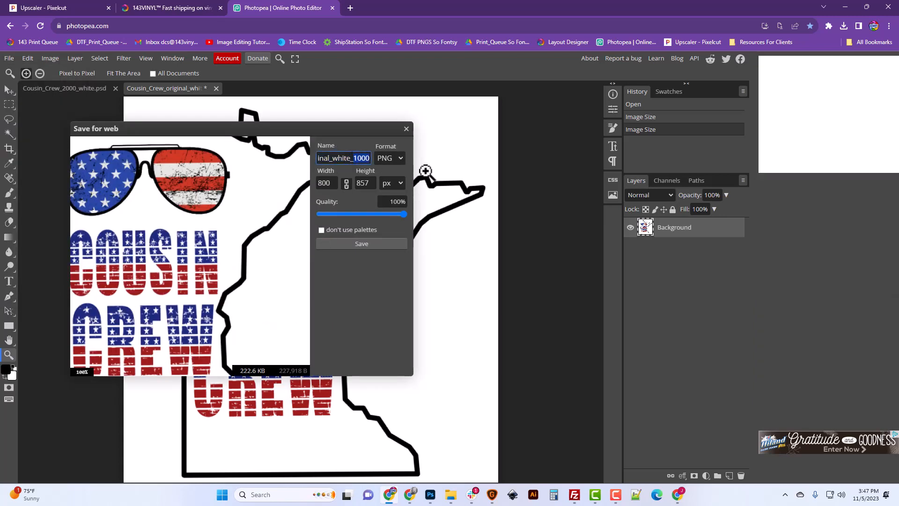
{"action": "type", "text": "8"}
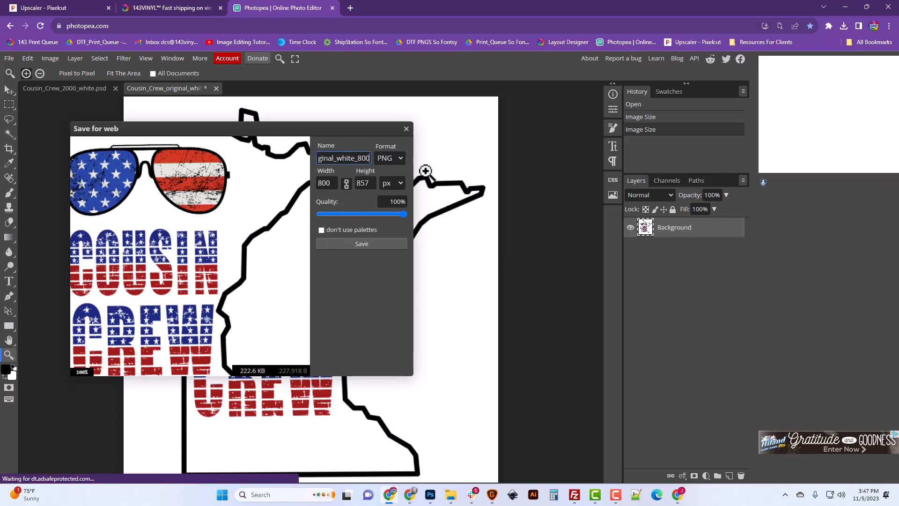
{"action": "left_click", "coordinate": [372, 243]}
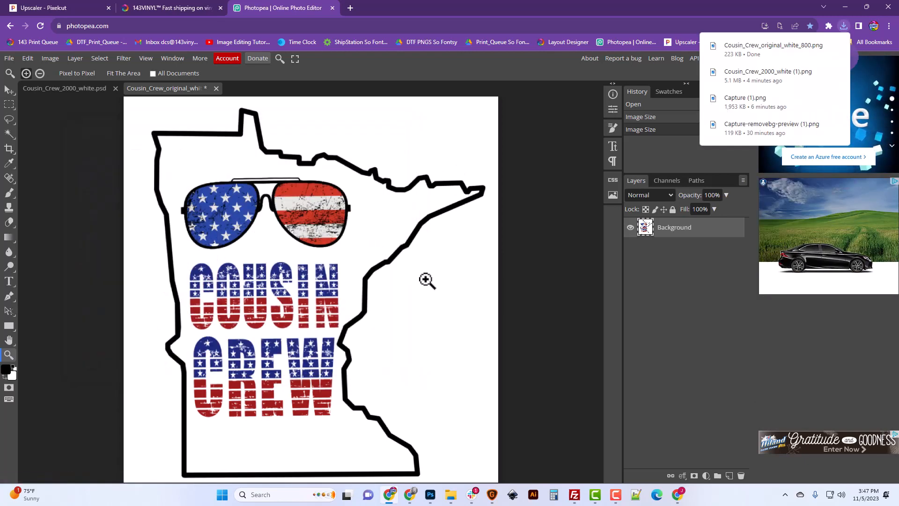
Step: Check the exported Cousin_Crew_original_white_800.png in the Downloads folder and upload it to Pixelcut's Image Upscaler
{"action": "left_click", "coordinate": [451, 495]}
{"action": "left_click", "coordinate": [401, 187]}
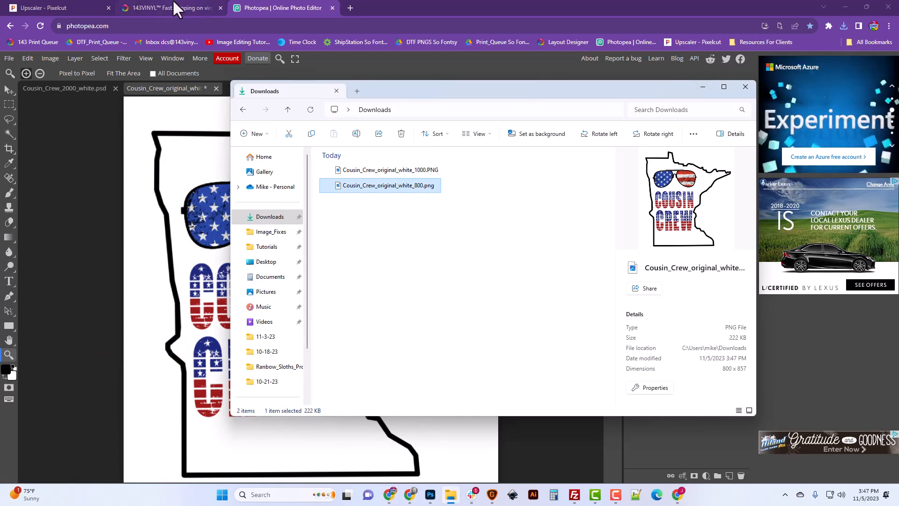
{"action": "left_click", "coordinate": [59, 9]}
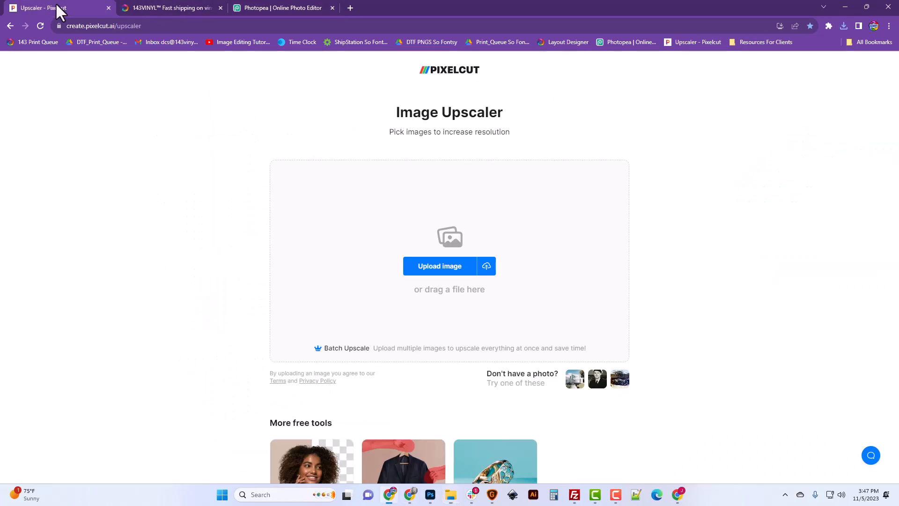
{"action": "left_click", "coordinate": [429, 268]}
{"action": "double_click", "coordinate": [144, 103]}
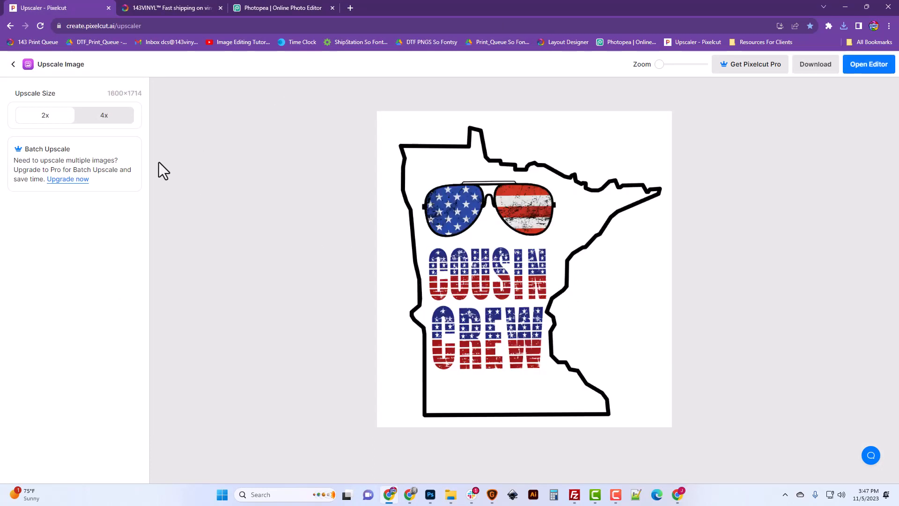
Step: Upscale the uploaded artwork 4x, download the result, and dismiss the Pixelcut Pro offer
{"action": "left_click", "coordinate": [102, 118]}
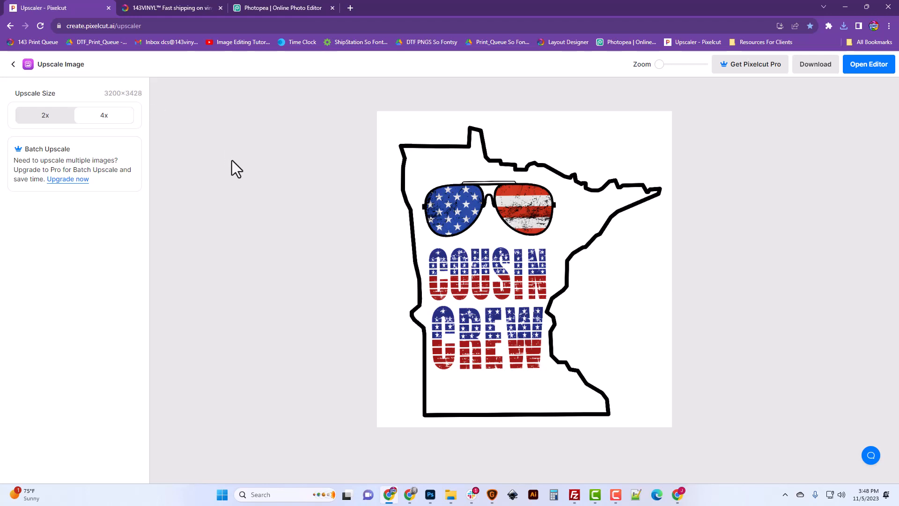
{"action": "left_click", "coordinate": [804, 73]}
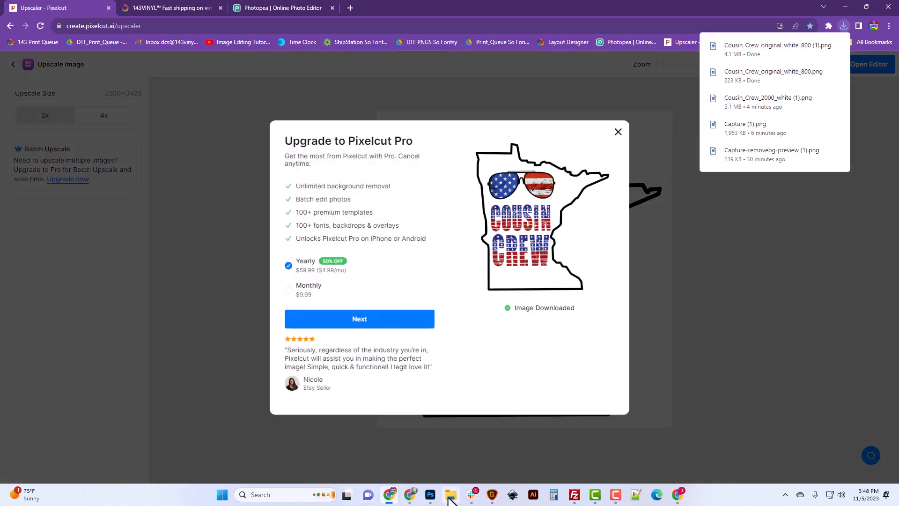
{"action": "left_click", "coordinate": [619, 135]}
Step: Rename the downloaded upscale Cousin_Crew_original_white_800 (1).png in the Downloads folder as Cousin_Crew_original_white_3200.png
{"action": "left_click", "coordinate": [449, 497]}
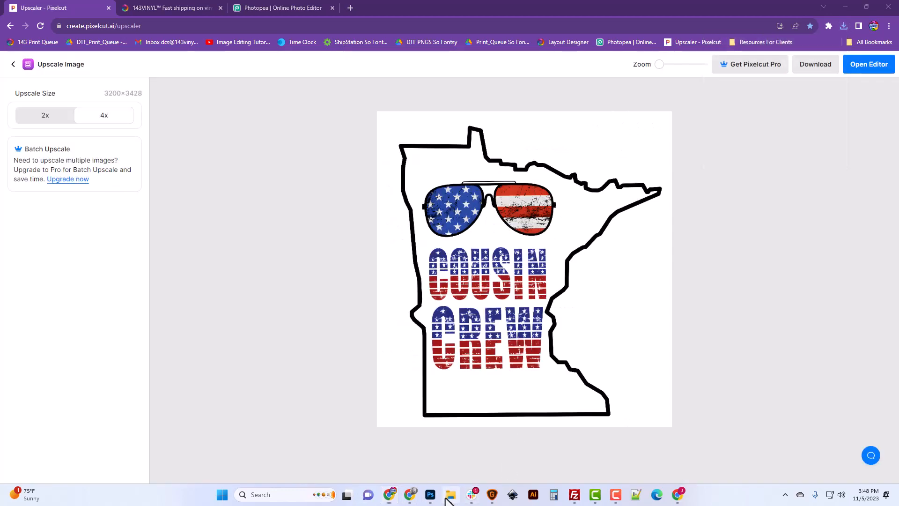
{"action": "right_click", "coordinate": [392, 201]}
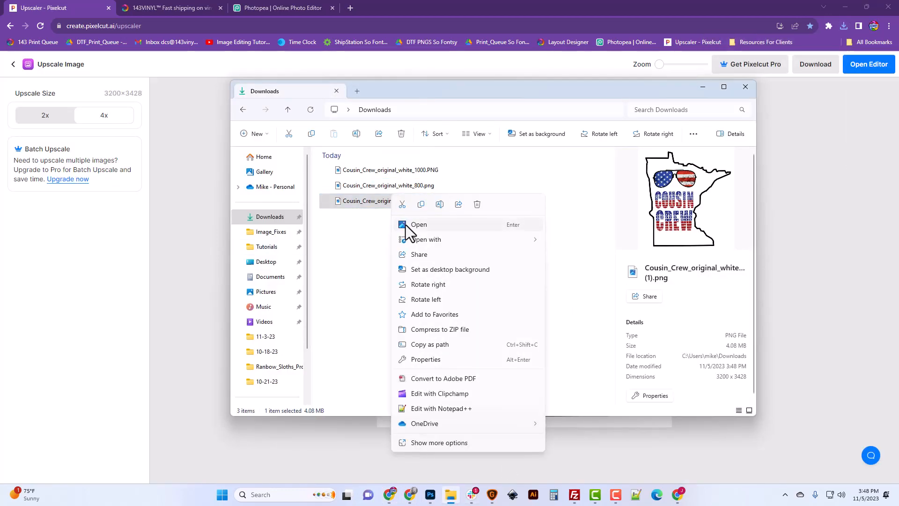
{"action": "left_click", "coordinate": [440, 205]}
{"action": "left_click", "coordinate": [422, 202]}
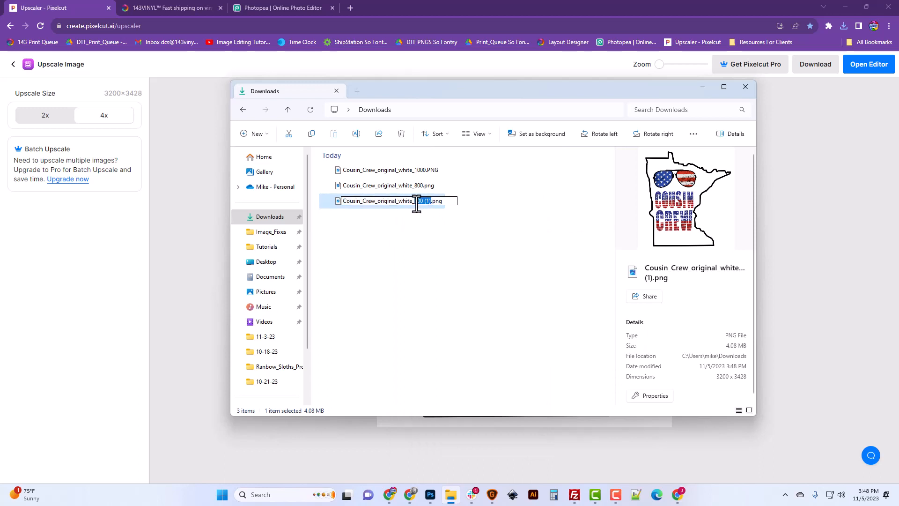
{"action": "left_click", "coordinate": [420, 228]}
Step: Switch to Photopea and open Cousin_Crew_original_white_3200.png from the Downloads folder
{"action": "left_click", "coordinate": [263, 2]}
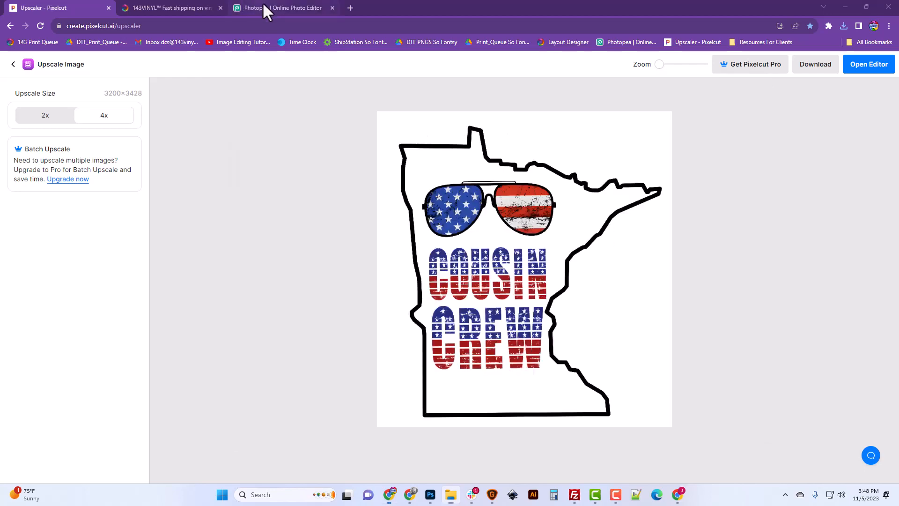
{"action": "left_click", "coordinate": [264, 7]}
{"action": "left_click", "coordinate": [9, 59]}
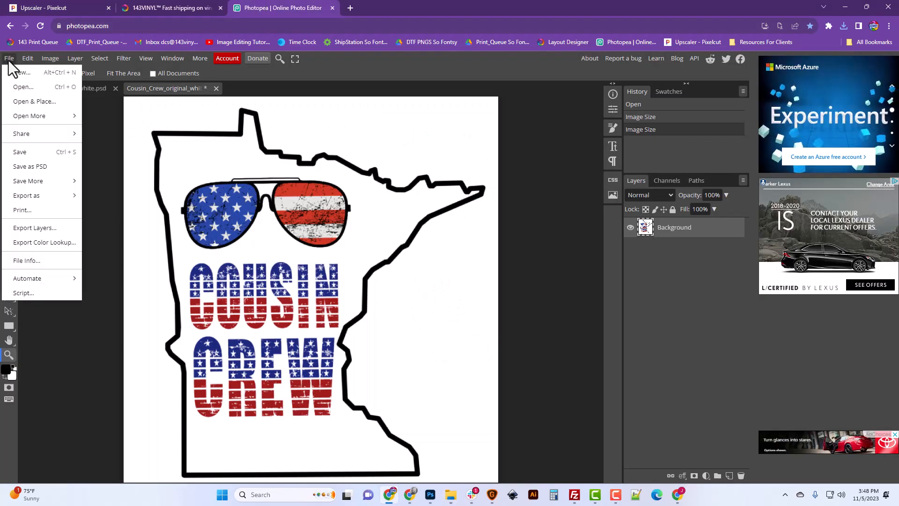
{"action": "left_click", "coordinate": [22, 87]}
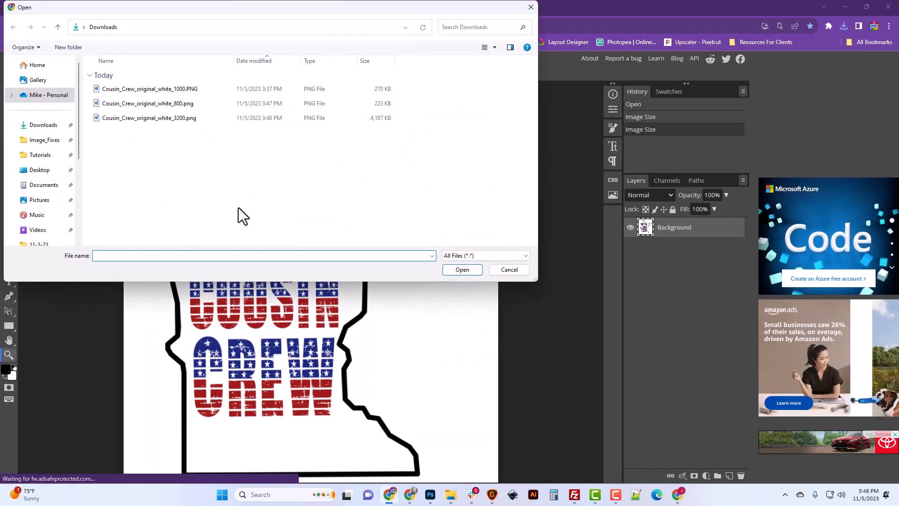
{"action": "left_click", "coordinate": [170, 120]}
{"action": "left_click", "coordinate": [462, 272]}
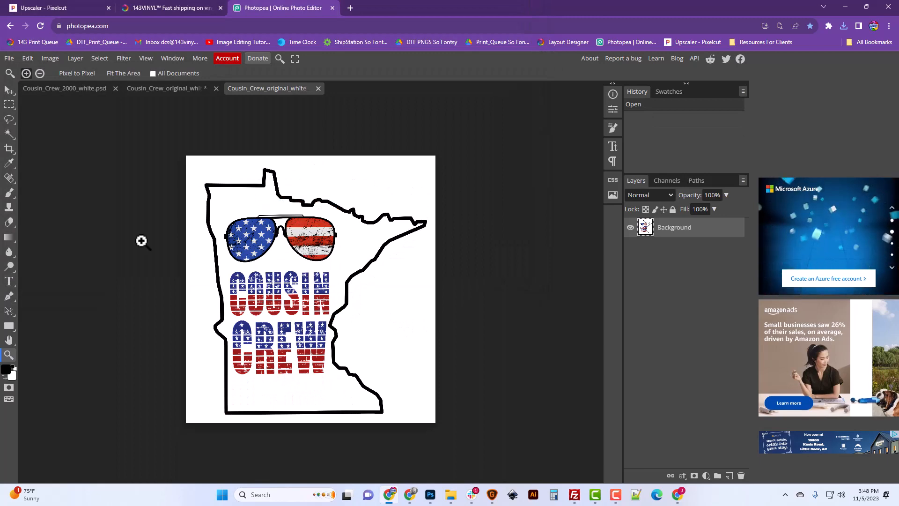
Step: Examine the COUSIN lettering, both sunglasses lenses and the state outline at Pixel to Pixel scale, then fit the whole artwork in view
{"action": "left_click", "coordinate": [76, 72]}
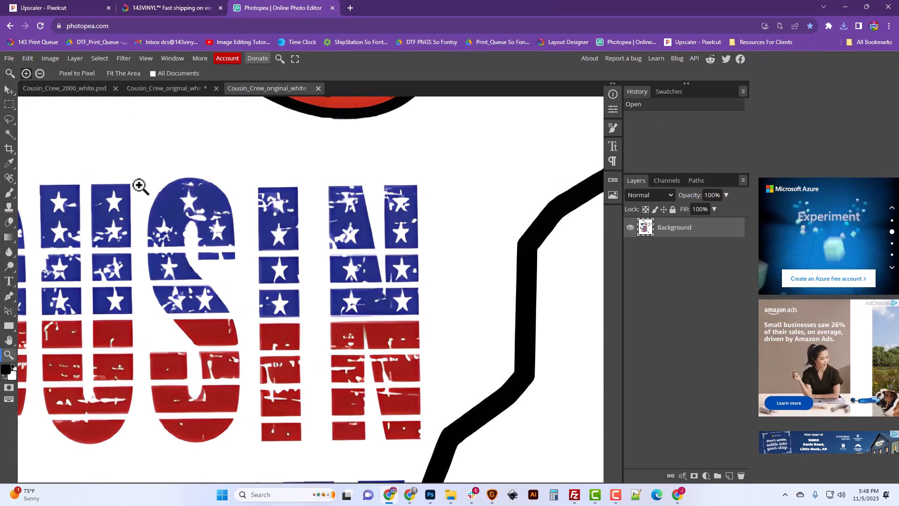
{"action": "left_click", "coordinate": [9, 340]}
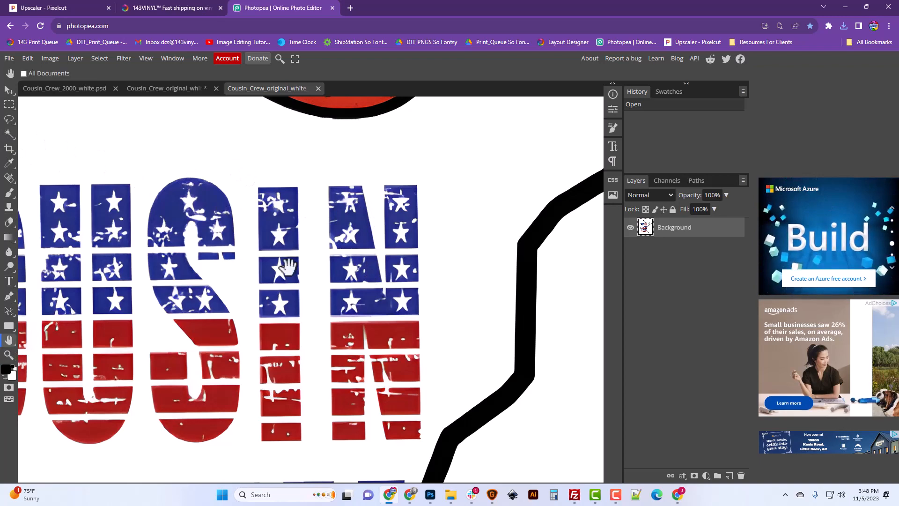
{"action": "left_click_drag", "start_coordinate": [352, 196], "coordinate": [369, 363]}
{"action": "left_click_drag", "start_coordinate": [427, 274], "coordinate": [429, 377]}
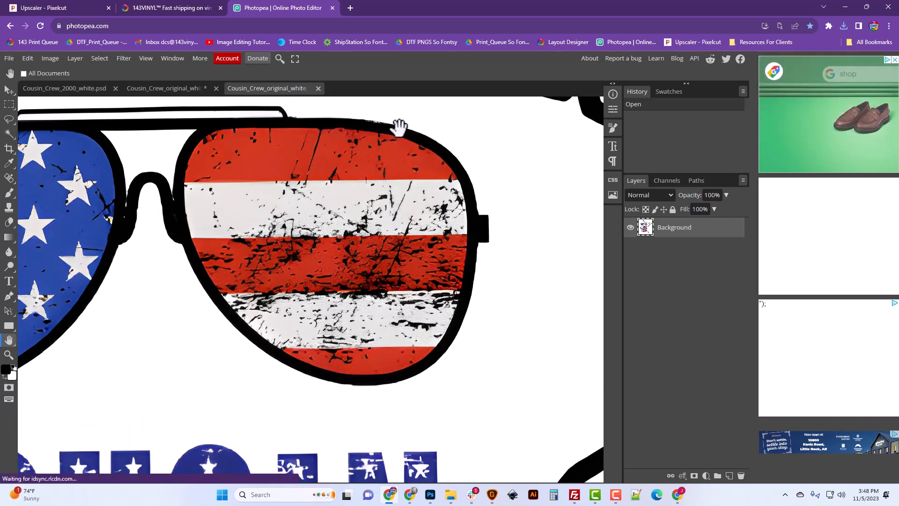
{"action": "left_click_drag", "start_coordinate": [219, 295], "coordinate": [401, 311]}
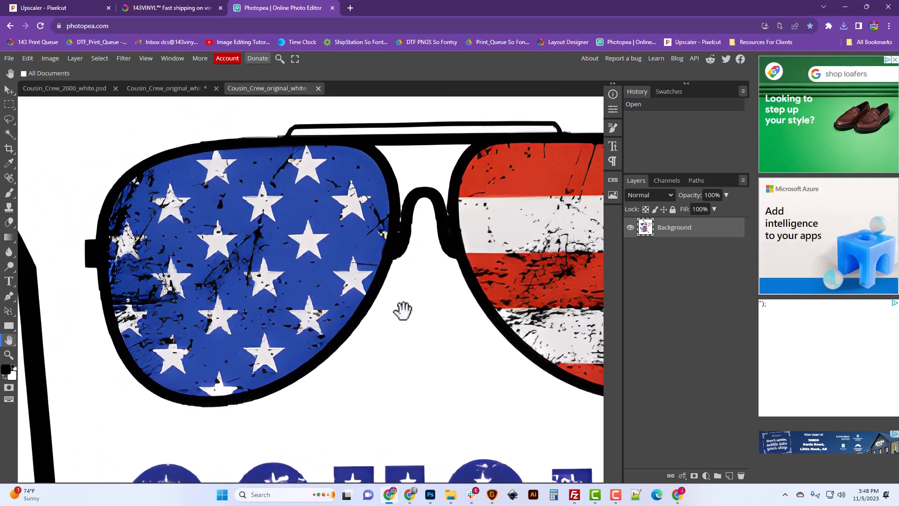
{"action": "left_click_drag", "start_coordinate": [507, 309], "coordinate": [376, 318]}
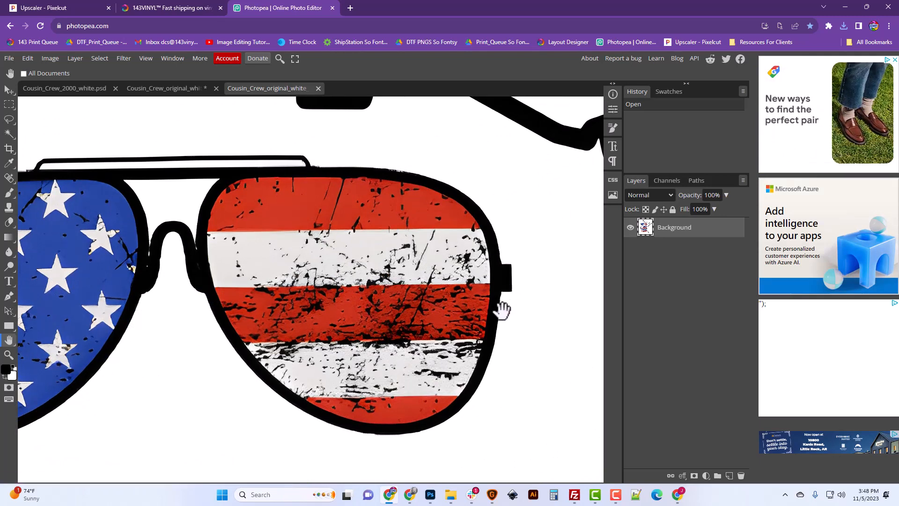
{"action": "left_click_drag", "start_coordinate": [490, 368], "coordinate": [386, 422]}
{"action": "left_click_drag", "start_coordinate": [426, 298], "coordinate": [459, 385]}
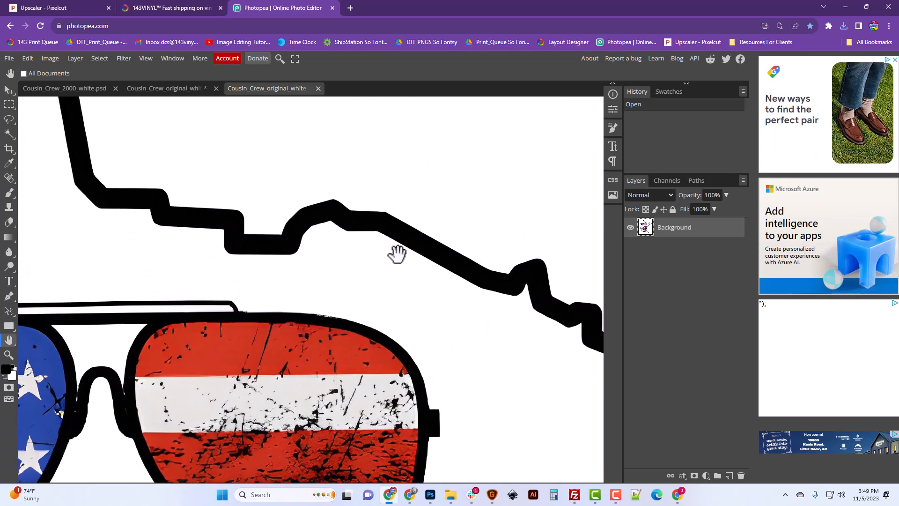
{"action": "left_click_drag", "start_coordinate": [280, 273], "coordinate": [399, 246]}
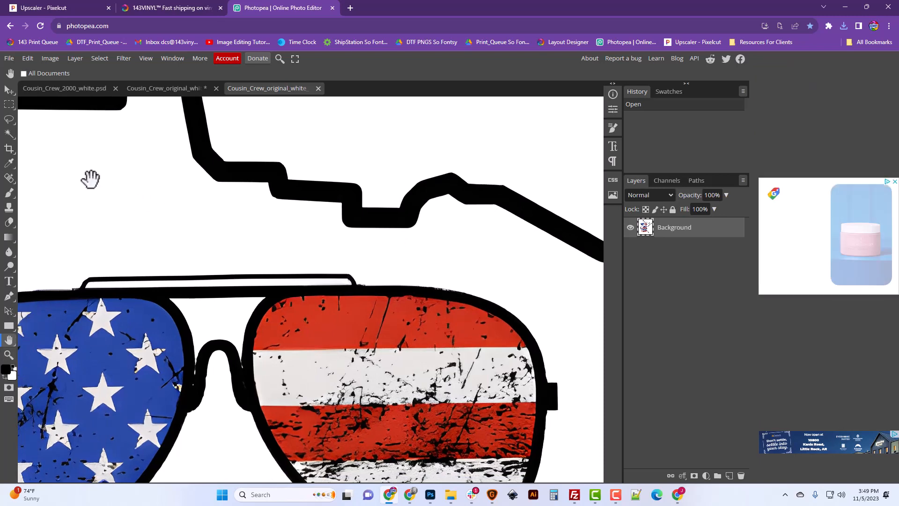
{"action": "left_click", "coordinate": [9, 355]}
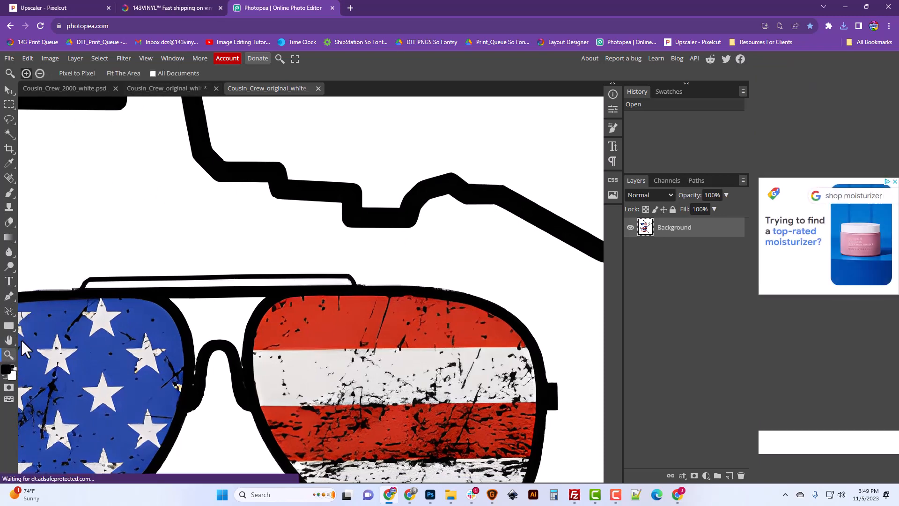
{"action": "left_click", "coordinate": [115, 73]}
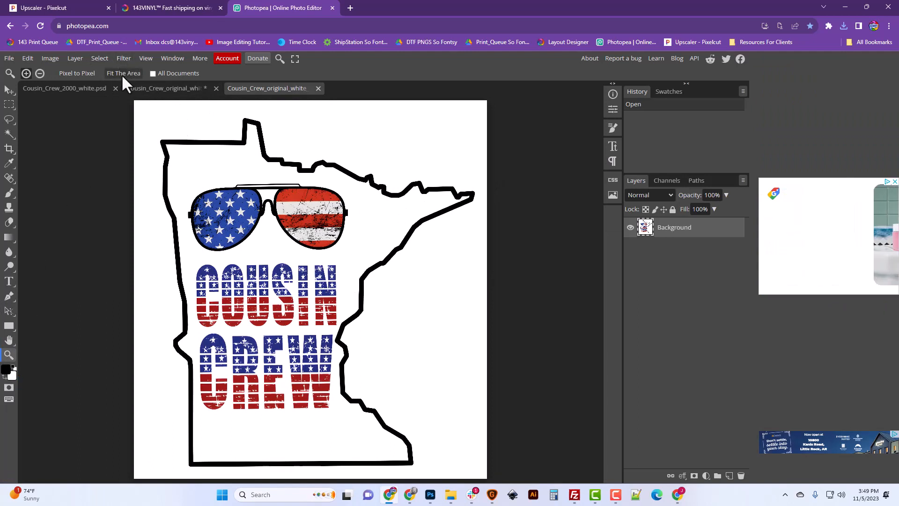
Step: Set the Magic Wand tolerance to 90, select the white area inside the state outline, and add the gap above the sunglasses' bridge
{"action": "left_click", "coordinate": [10, 133]}
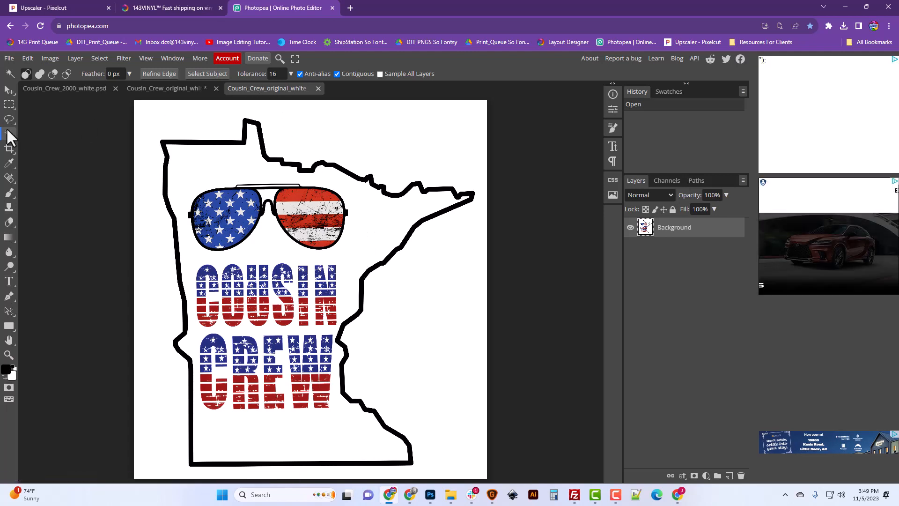
{"action": "left_click", "coordinate": [270, 75]}
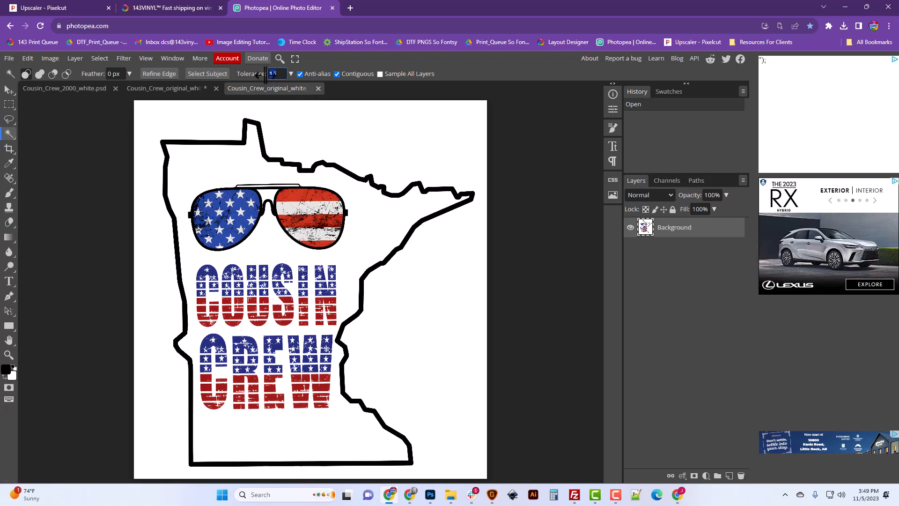
{"action": "type", "text": "90"}
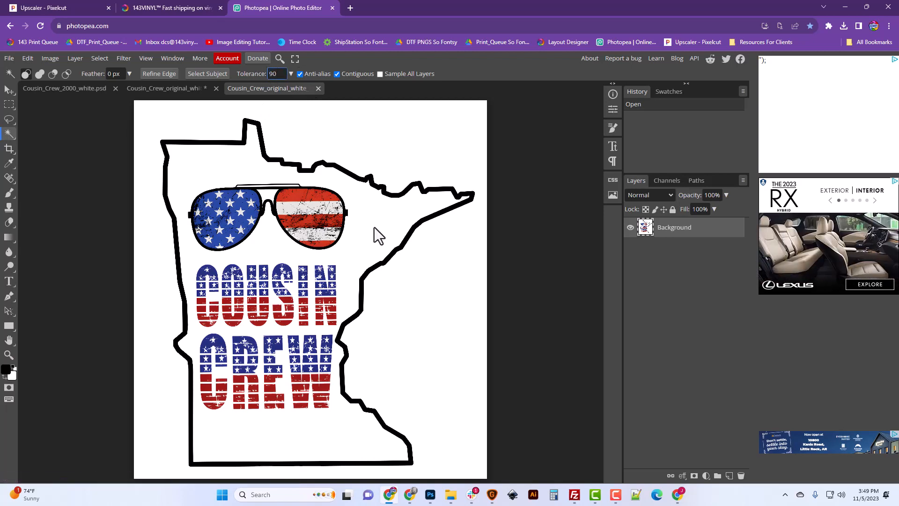
{"action": "left_click", "coordinate": [375, 227]}
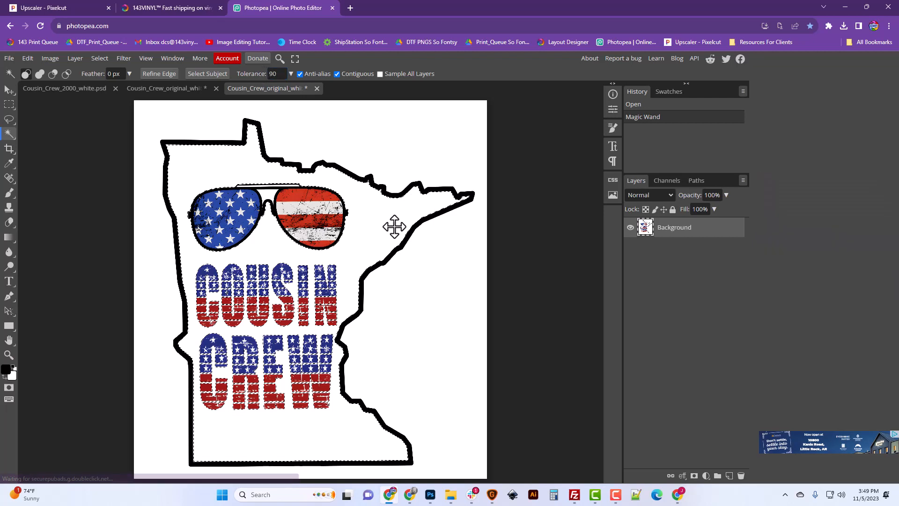
{"action": "key", "text": "ctrl+d"}
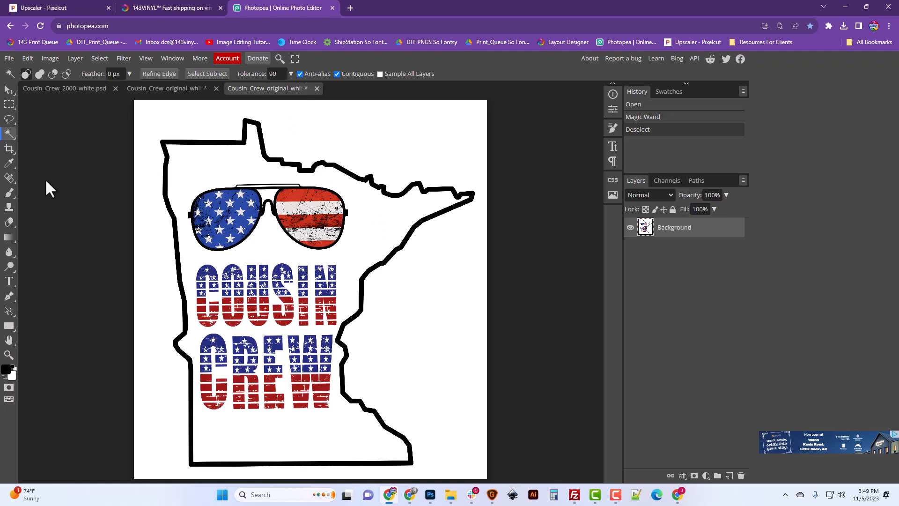
{"action": "left_click", "coordinate": [365, 223]}
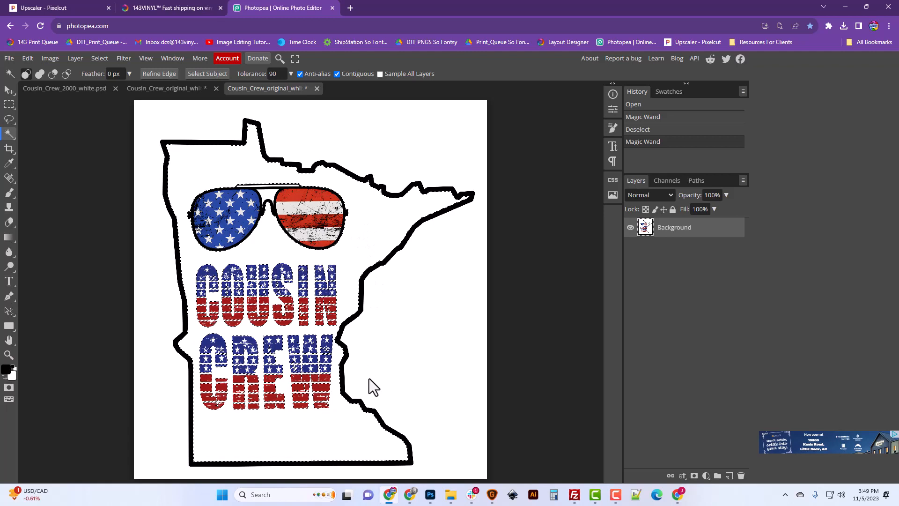
{"action": "left_click", "coordinate": [269, 196], "text": "shift"}
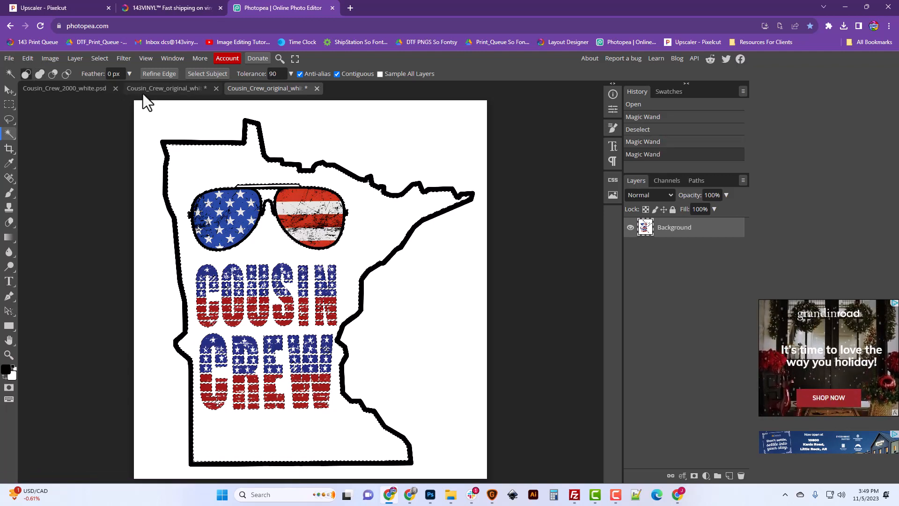
Step: Add the narrow white strip inside the sunglasses' top bar to the Magic Wand selection at Pixel to Pixel scale
{"action": "left_click", "coordinate": [9, 355]}
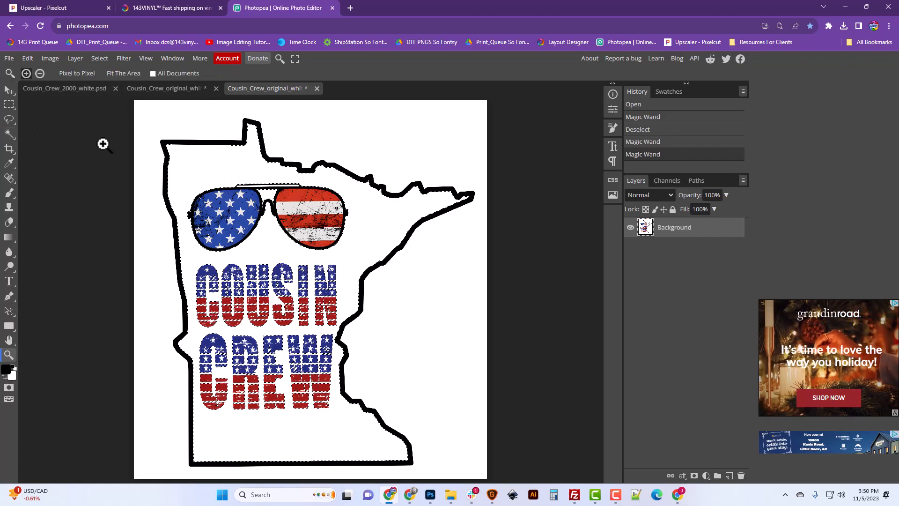
{"action": "left_click", "coordinate": [77, 73]}
{"action": "scroll", "coordinate": [258, 297], "scroll_direction": "up", "scroll_amount": 6}
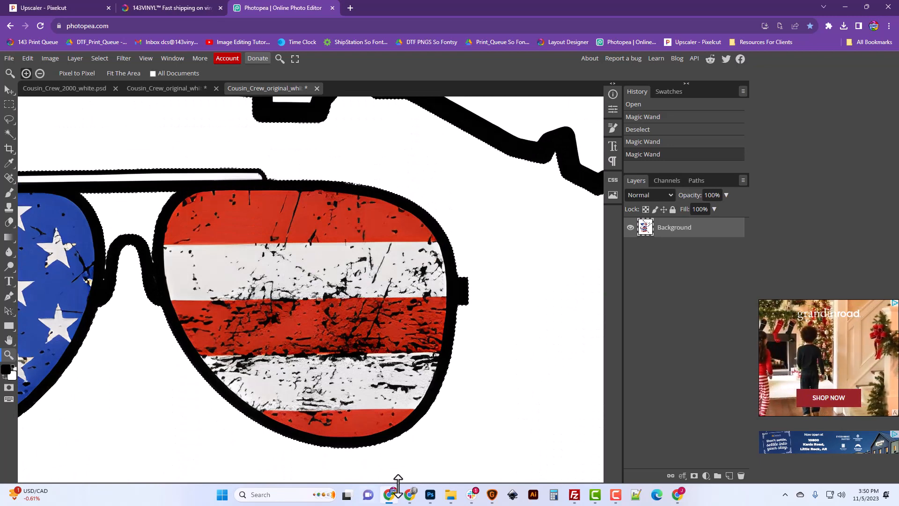
{"action": "left_click", "coordinate": [8, 341]}
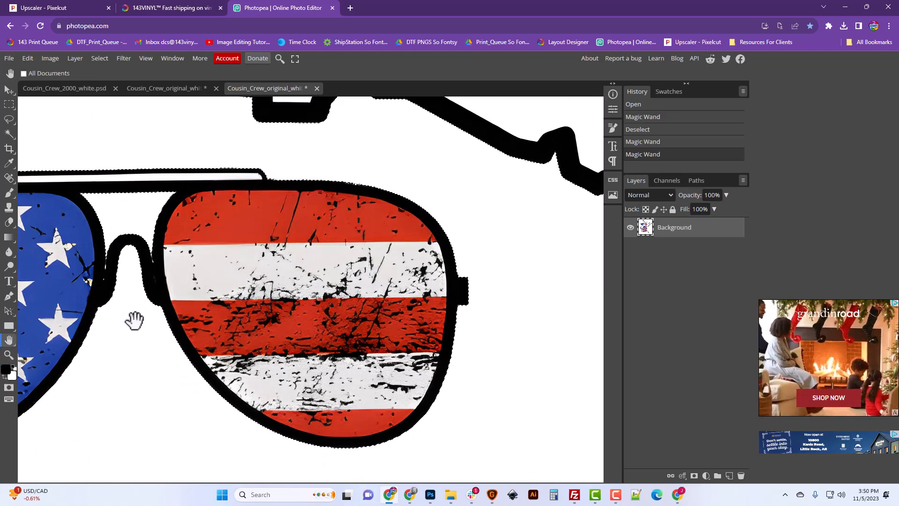
{"action": "left_click_drag", "start_coordinate": [136, 322], "coordinate": [341, 321]}
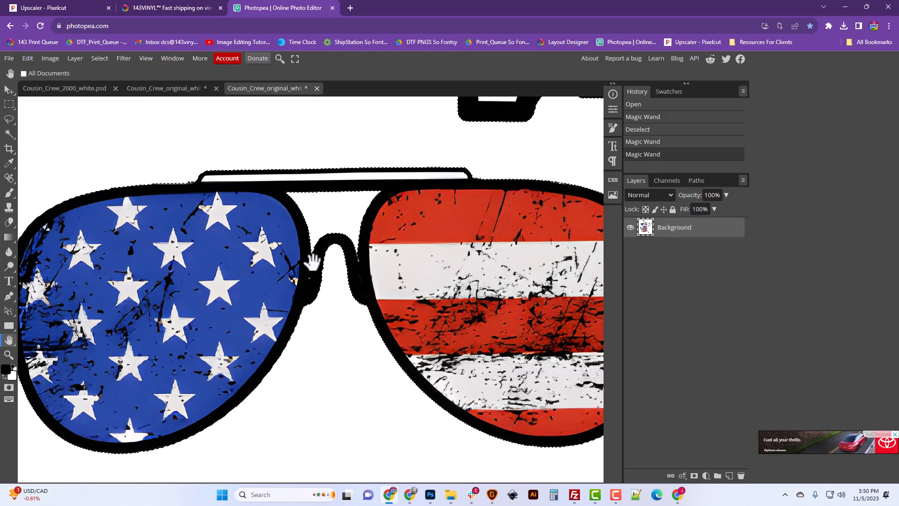
{"action": "left_click_drag", "start_coordinate": [391, 213], "coordinate": [388, 297]}
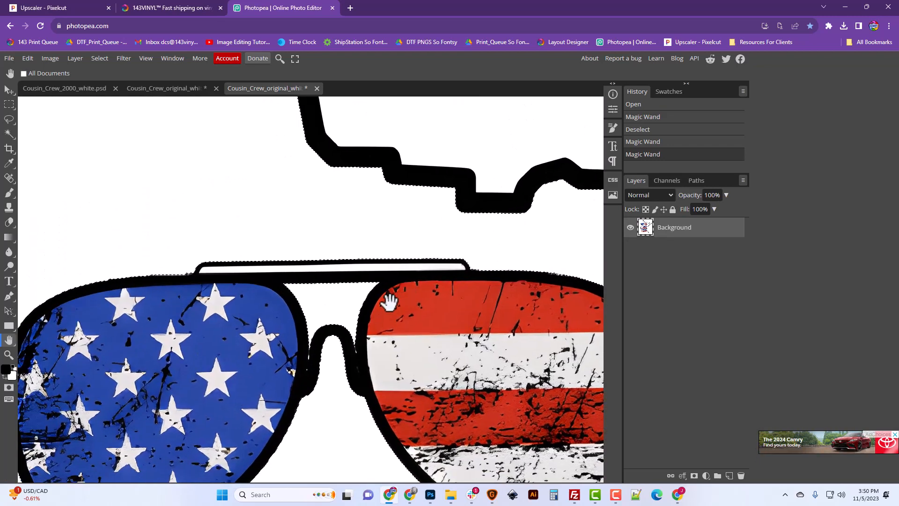
{"action": "left_click", "coordinate": [9, 133]}
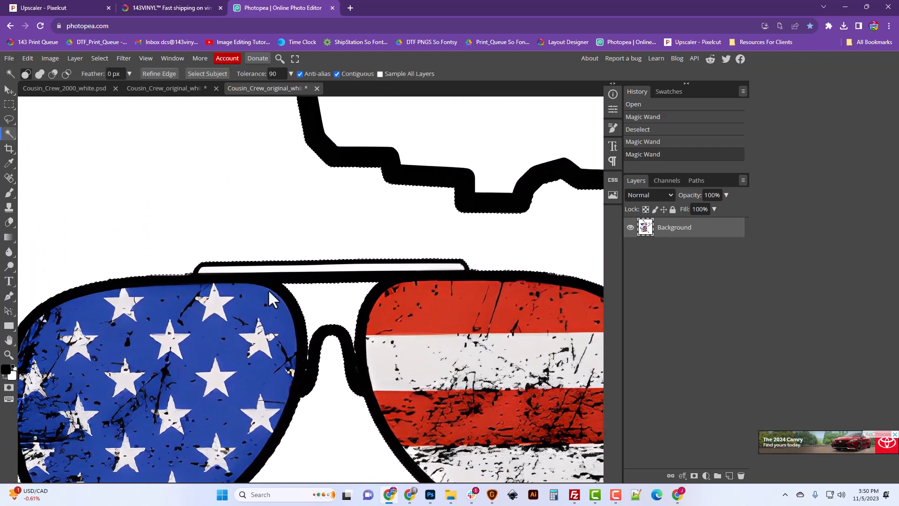
{"action": "left_click", "coordinate": [322, 270]}
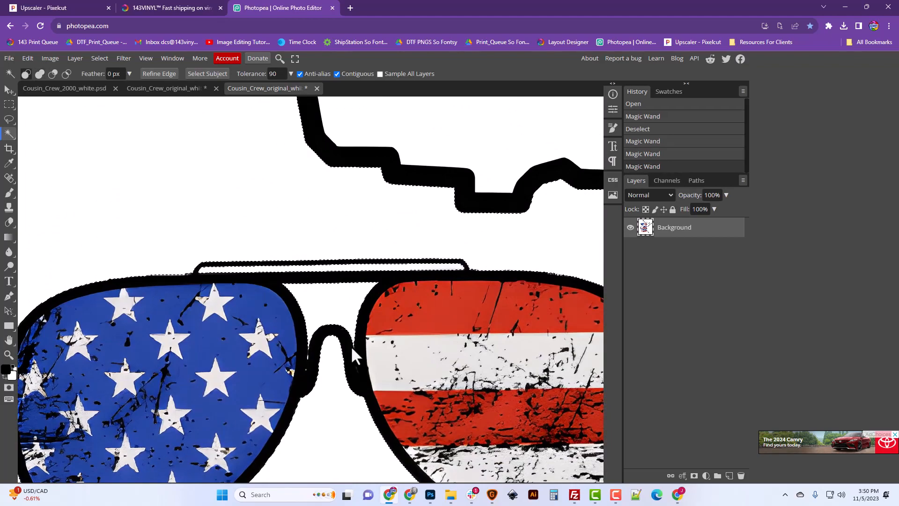
Step: Examine the selection edges around the sunglasses and along the COUSIN lettering
{"action": "left_click", "coordinate": [9, 340]}
{"action": "scroll", "coordinate": [225, 215], "scroll_direction": "down", "scroll_amount": 8}
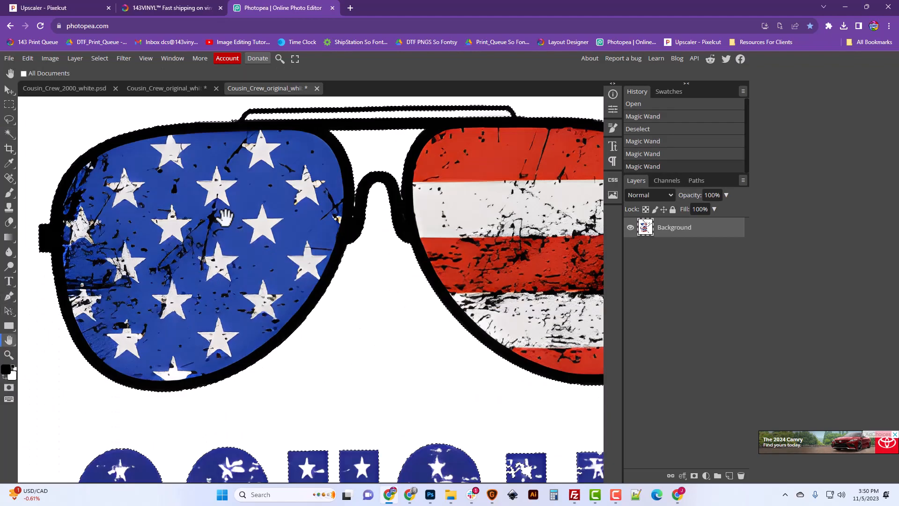
{"action": "scroll", "coordinate": [242, 289], "scroll_direction": "down", "scroll_amount": 2}
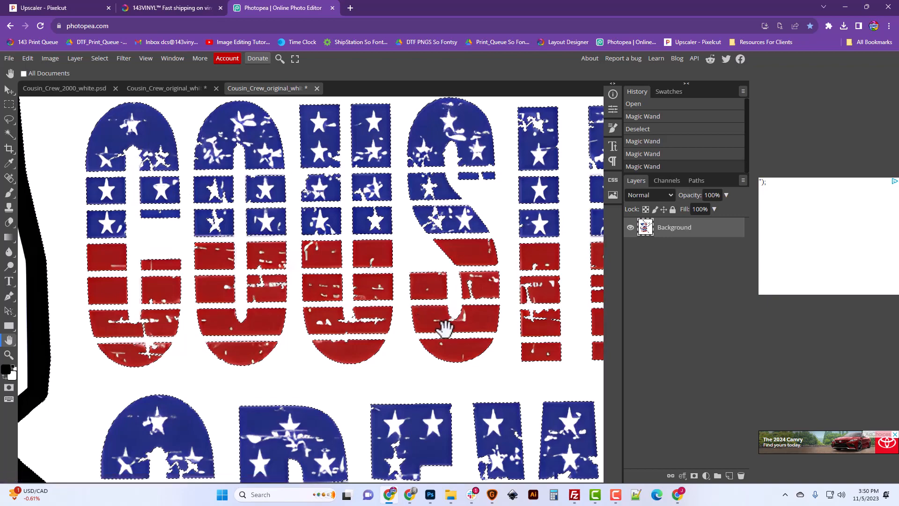
{"action": "left_click_drag", "start_coordinate": [443, 321], "coordinate": [347, 313]}
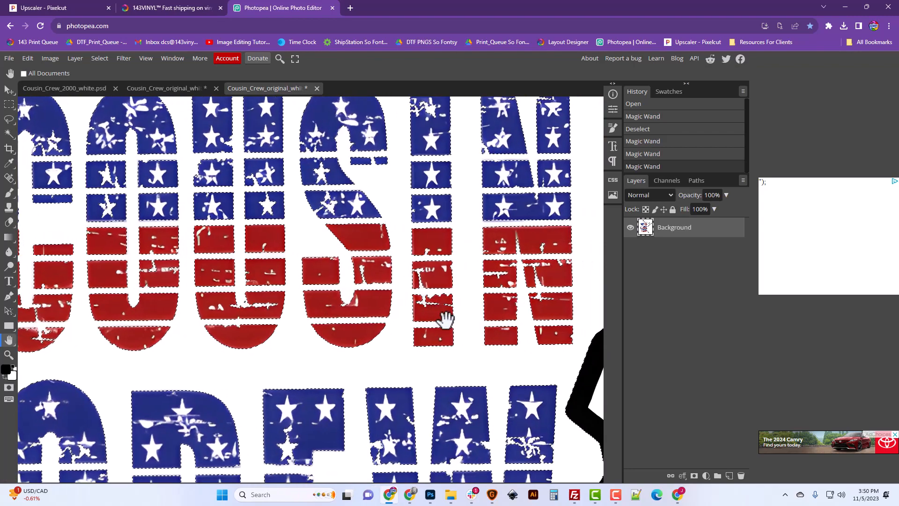
{"action": "left_click_drag", "start_coordinate": [446, 316], "coordinate": [368, 328]}
{"action": "left_click_drag", "start_coordinate": [460, 245], "coordinate": [458, 291]}
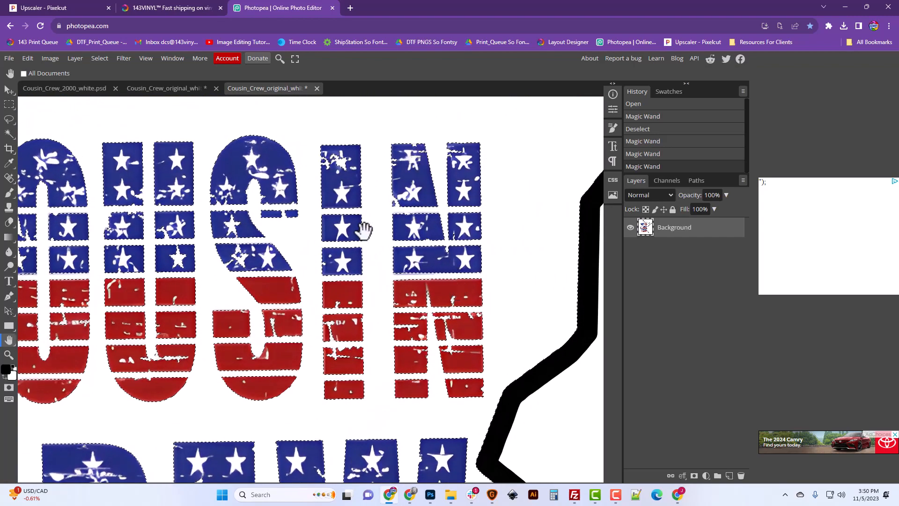
{"action": "left_click", "coordinate": [11, 136]}
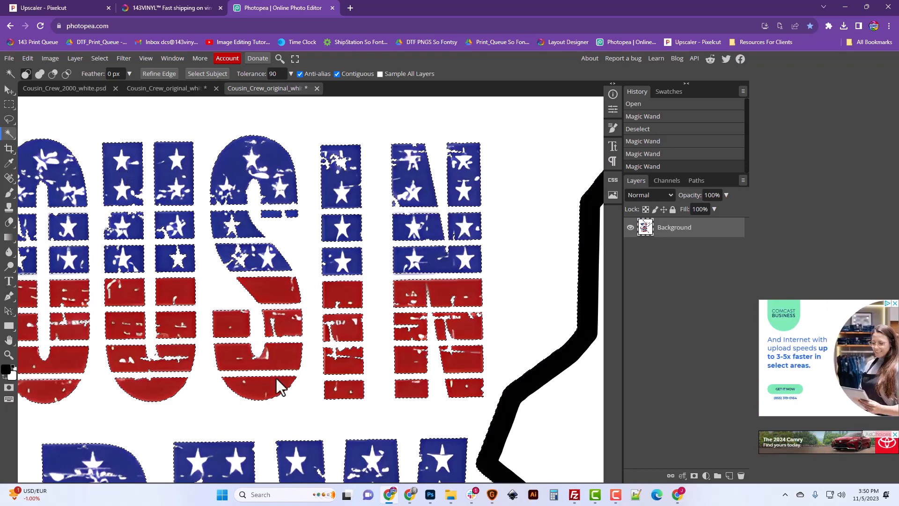
{"action": "left_click_drag", "start_coordinate": [277, 377], "coordinate": [323, 207]}
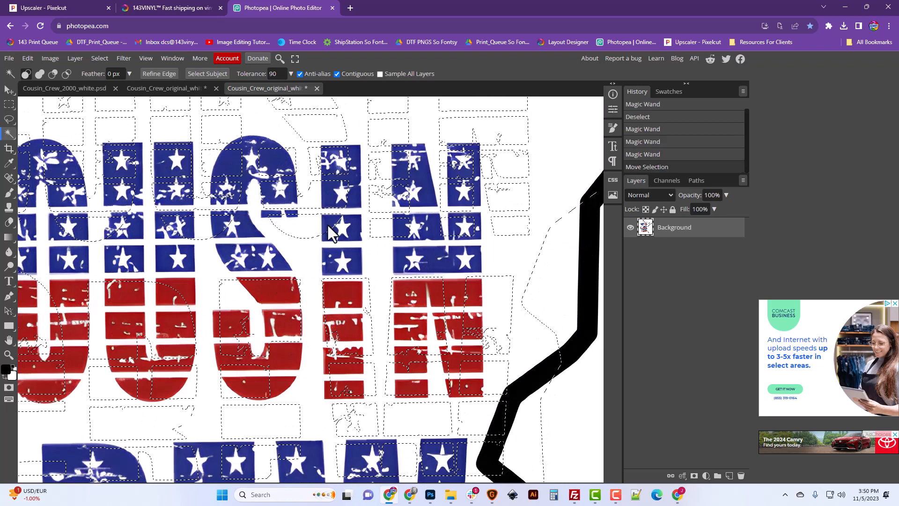
{"action": "key", "text": "ctrl+z"}
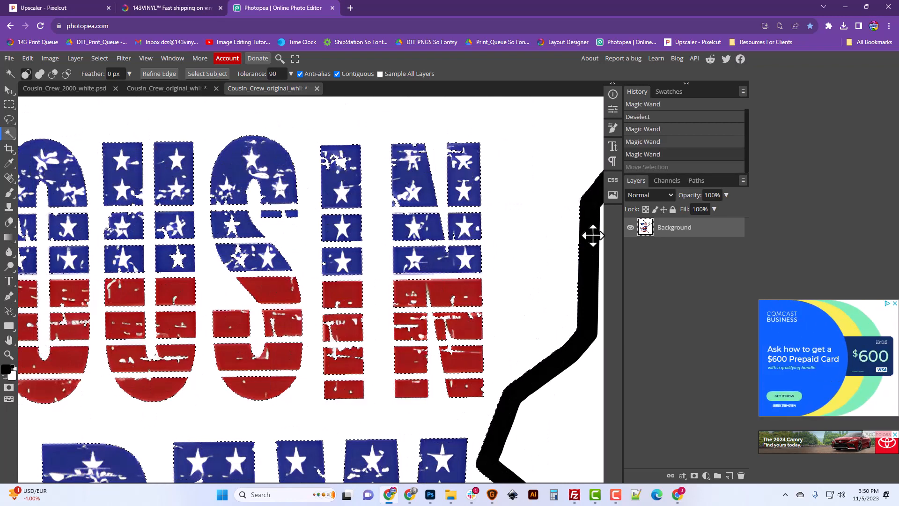
Step: Examine the selection edges and distressed details throughout the CREW lettering
{"action": "left_click", "coordinate": [9, 340]}
{"action": "left_click_drag", "start_coordinate": [193, 313], "coordinate": [295, 147]}
{"action": "left_click_drag", "start_coordinate": [225, 317], "coordinate": [342, 167]}
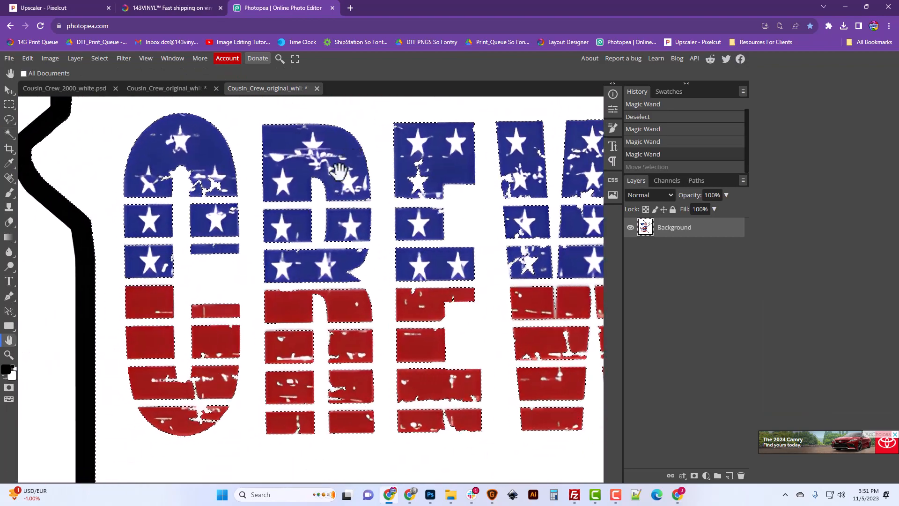
{"action": "left_click_drag", "start_coordinate": [294, 265], "coordinate": [257, 205]}
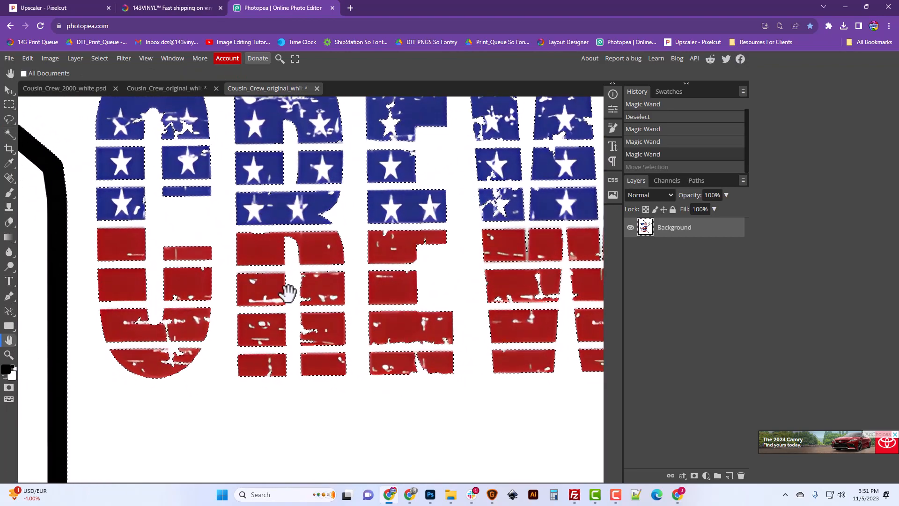
{"action": "left_click_drag", "start_coordinate": [287, 291], "coordinate": [287, 257]}
{"action": "left_click_drag", "start_coordinate": [351, 257], "coordinate": [275, 261]}
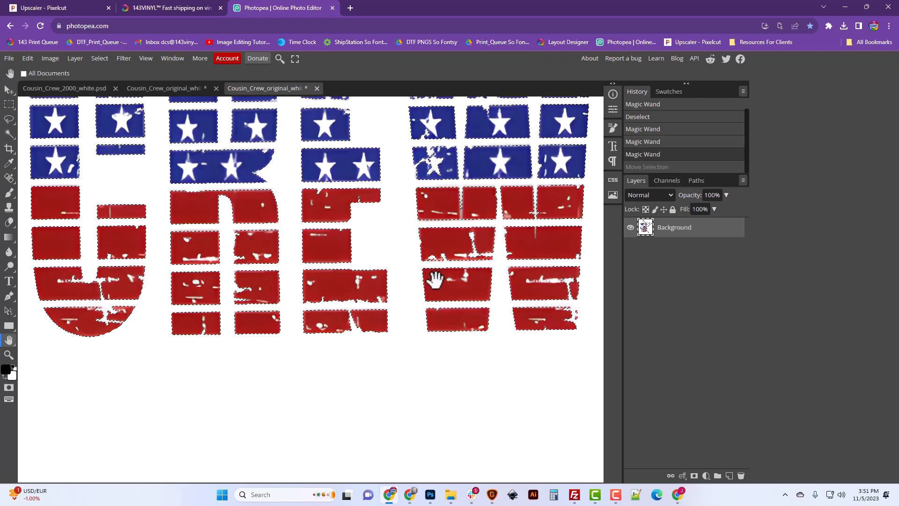
{"action": "left_click_drag", "start_coordinate": [433, 279], "coordinate": [298, 228]}
{"action": "left_click_drag", "start_coordinate": [422, 251], "coordinate": [412, 285]}
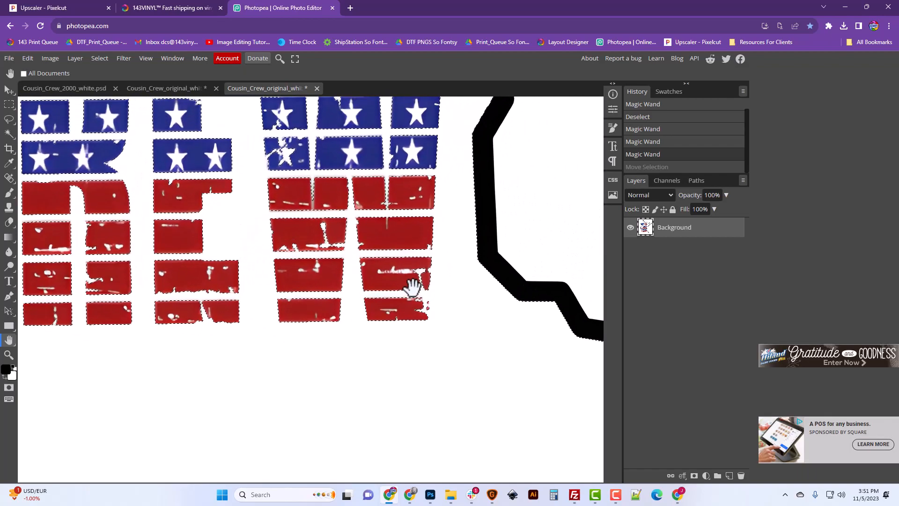
{"action": "left_click_drag", "start_coordinate": [397, 241], "coordinate": [395, 297]}
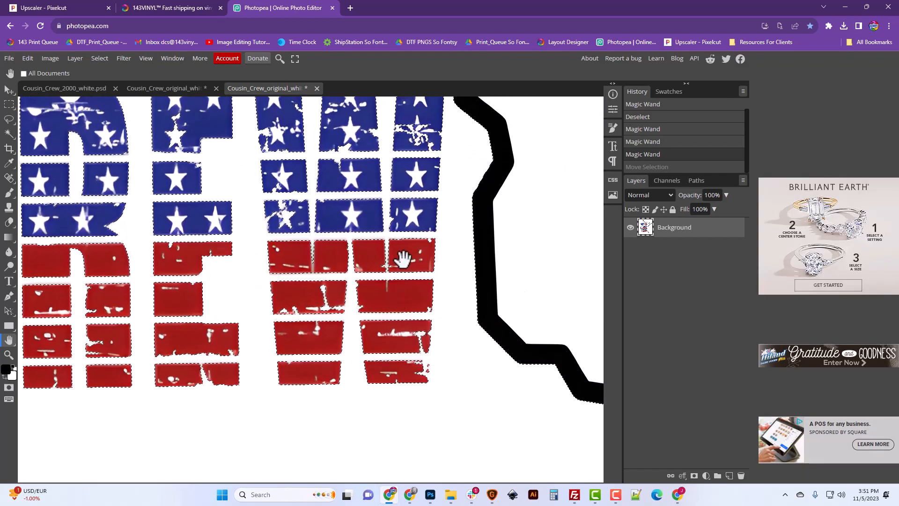
{"action": "left_click_drag", "start_coordinate": [404, 257], "coordinate": [407, 301]}
{"action": "left_click_drag", "start_coordinate": [411, 258], "coordinate": [408, 316]}
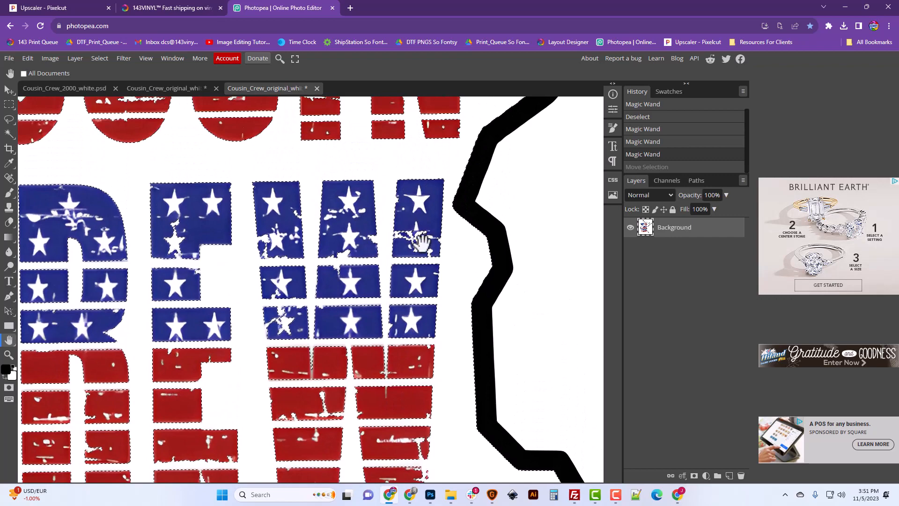
{"action": "left_click_drag", "start_coordinate": [421, 243], "coordinate": [399, 303]}
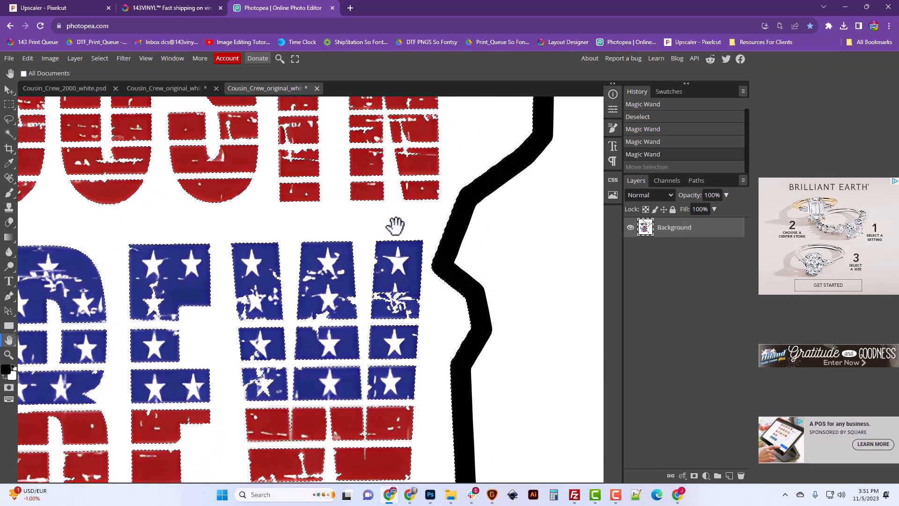
Step: Add the white area outside the state outline to the selection, check it around the outline and sunglasses, and fit the artwork in view
{"action": "left_click", "coordinate": [10, 136]}
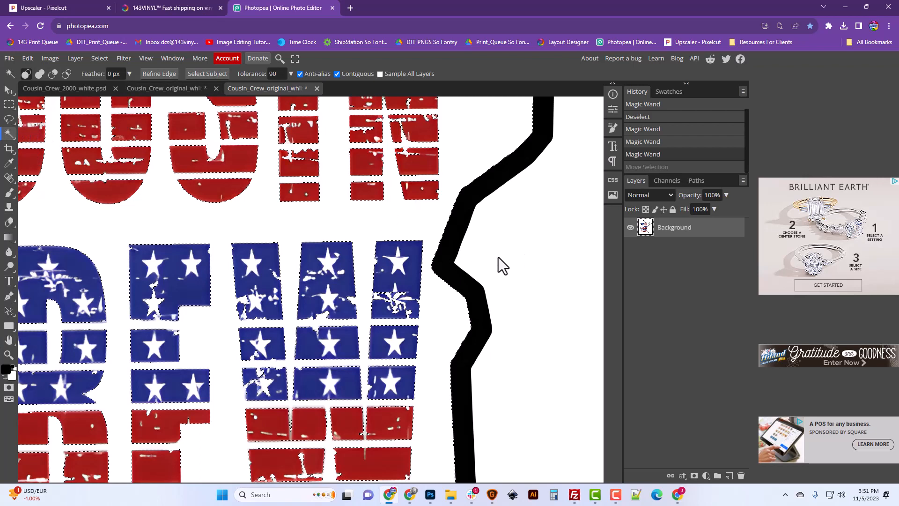
{"action": "left_click", "coordinate": [522, 234]}
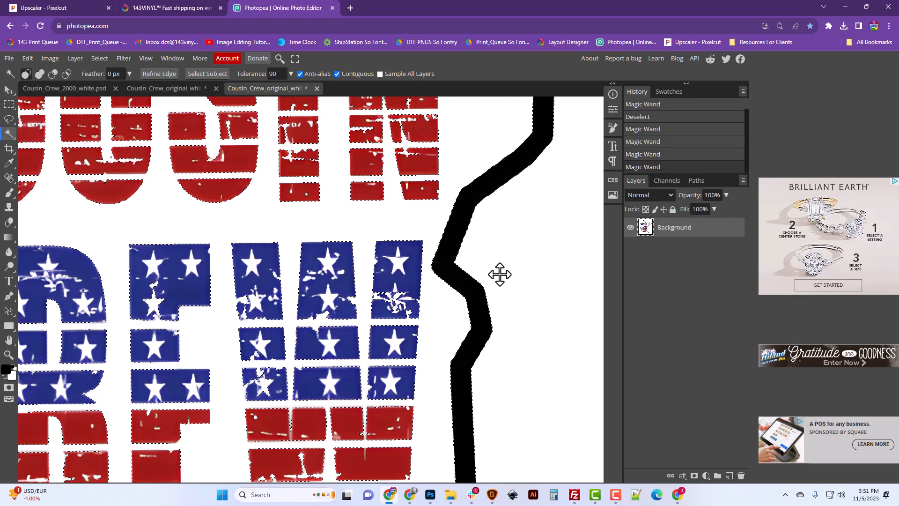
{"action": "left_click", "coordinate": [9, 340]}
{"action": "left_click_drag", "start_coordinate": [181, 161], "coordinate": [382, 342]}
{"action": "scroll", "coordinate": [382, 342], "scroll_direction": "up", "scroll_amount": 10}
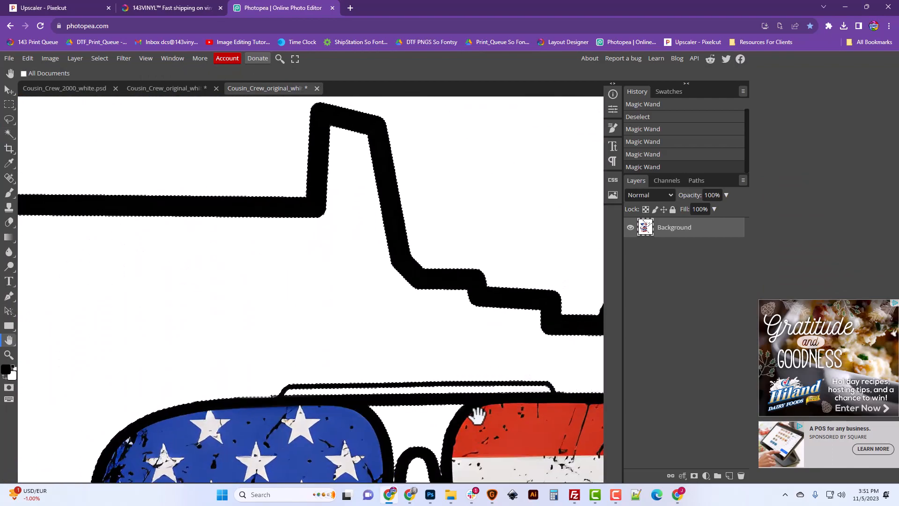
{"action": "left_click_drag", "start_coordinate": [359, 259], "coordinate": [438, 147]}
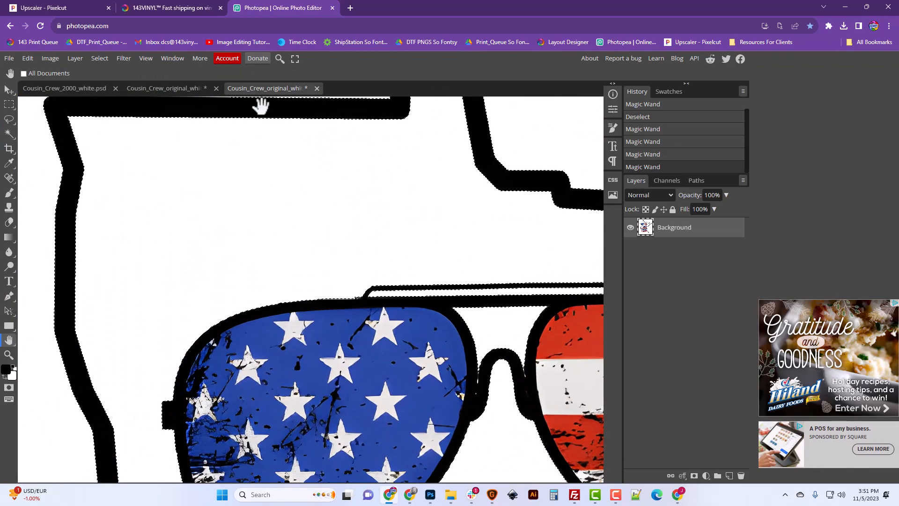
{"action": "left_click", "coordinate": [9, 357]}
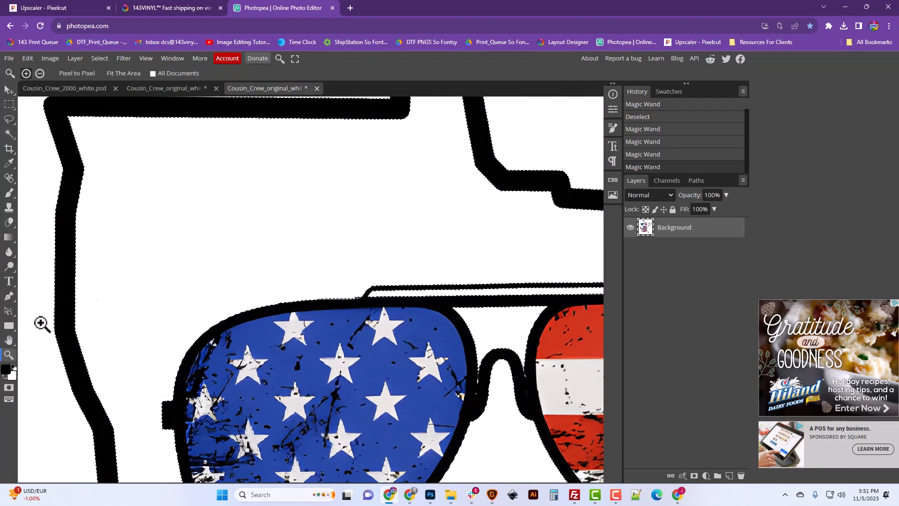
{"action": "left_click", "coordinate": [117, 74]}
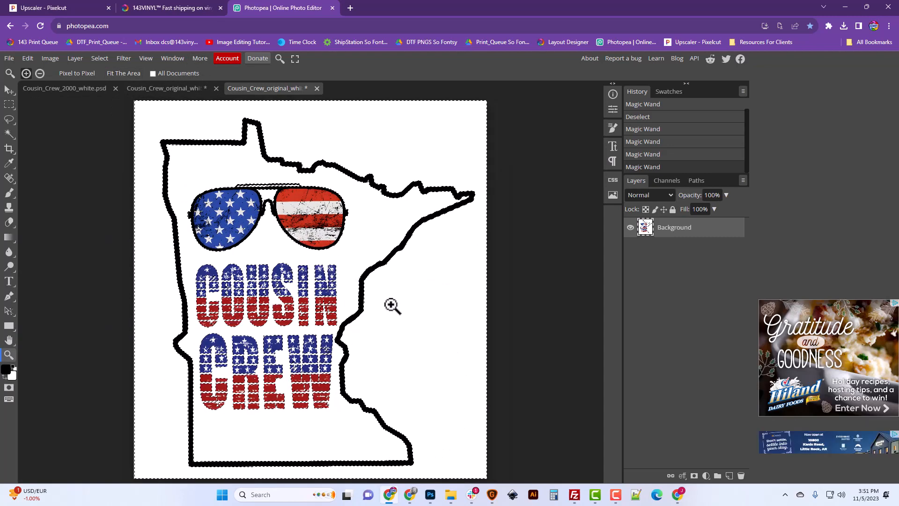
Step: Expand the white background selection by 1 px, leaving it not applied at the canvas bounds
{"action": "left_click", "coordinate": [105, 60]}
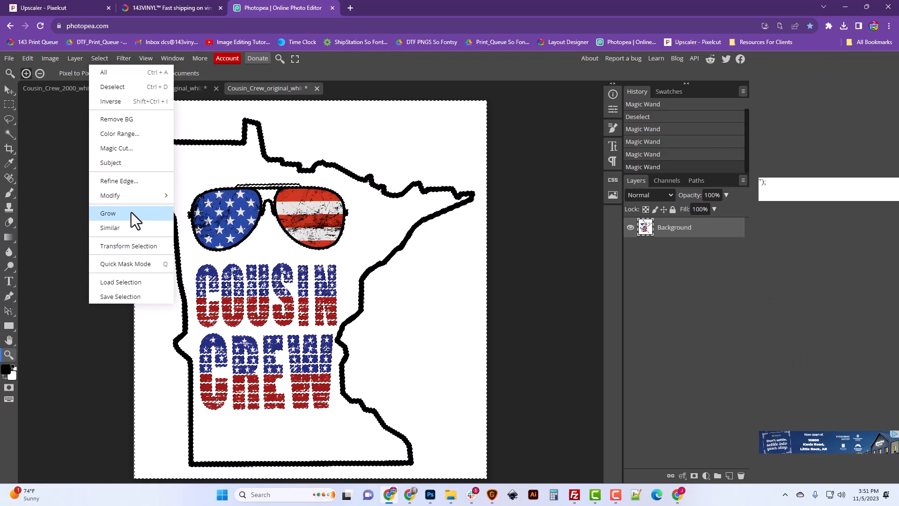
{"action": "mouse_move", "coordinate": [136, 195]}
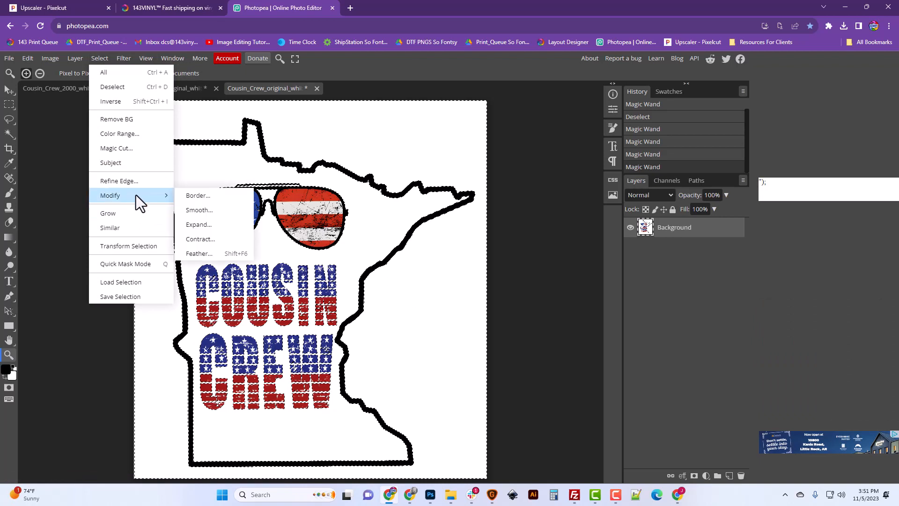
{"action": "left_click", "coordinate": [200, 224]}
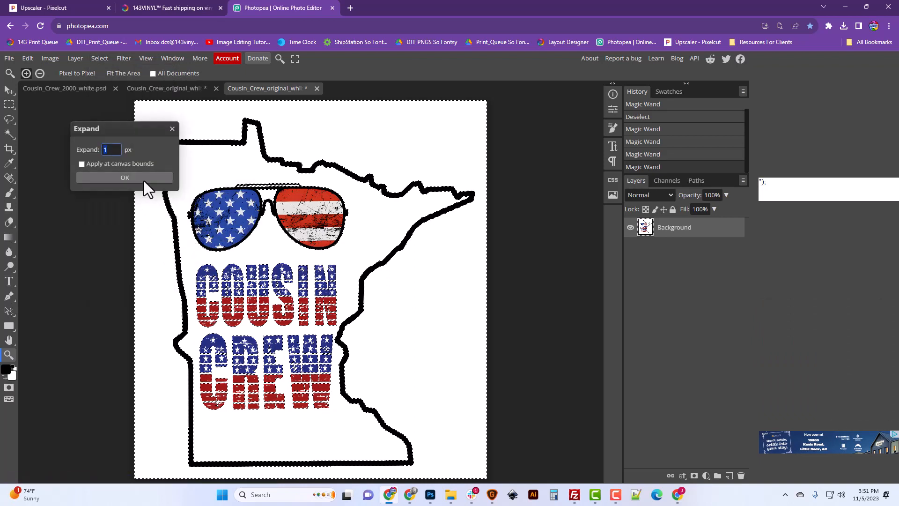
{"action": "left_click", "coordinate": [144, 181]}
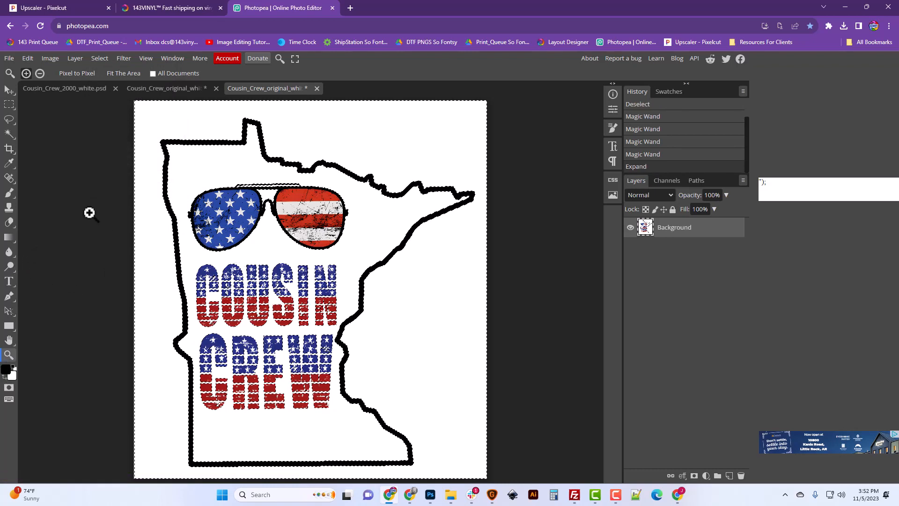
Step: Delete the selected white background around the artwork and clear the selection
{"action": "scroll", "coordinate": [286, 322], "scroll_direction": "up", "scroll_amount": 5}
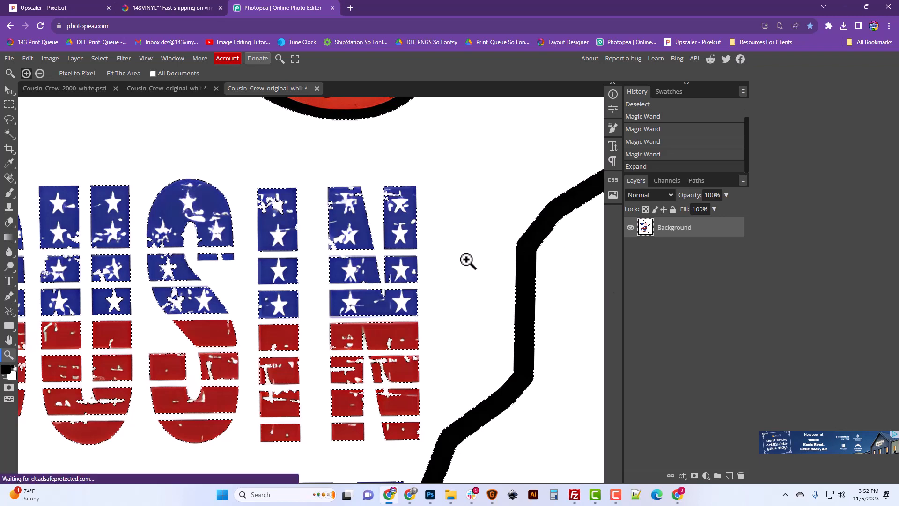
{"action": "key", "text": "Delete"}
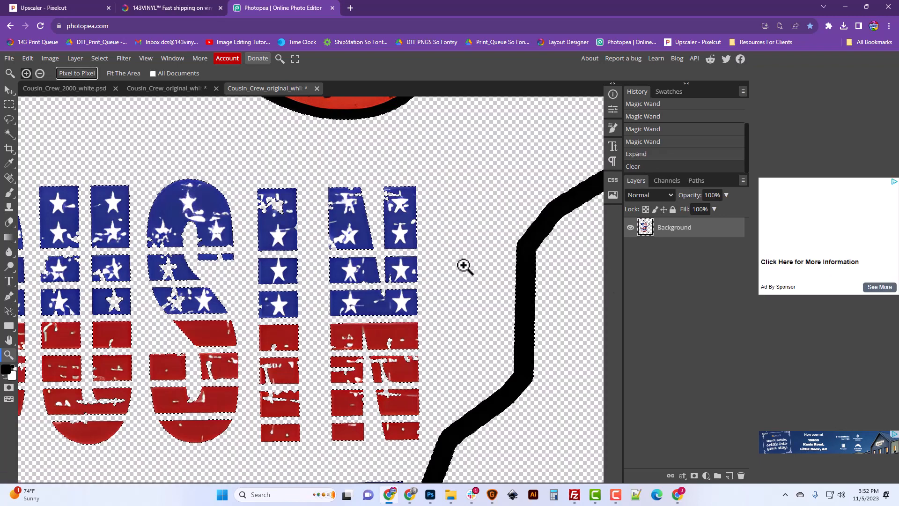
{"action": "key", "text": "ctrl+d"}
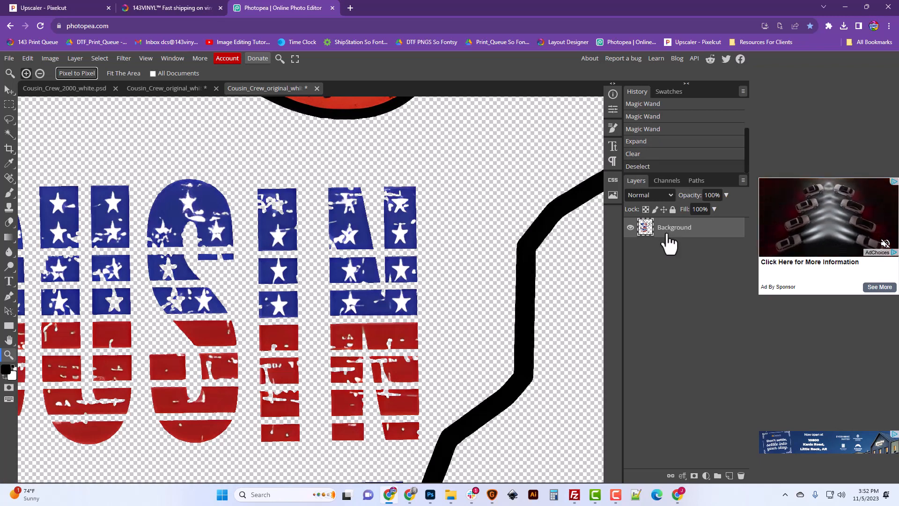
Step: Add a new empty layer above the Background layer
{"action": "key", "text": "ctrl+shift+n"}
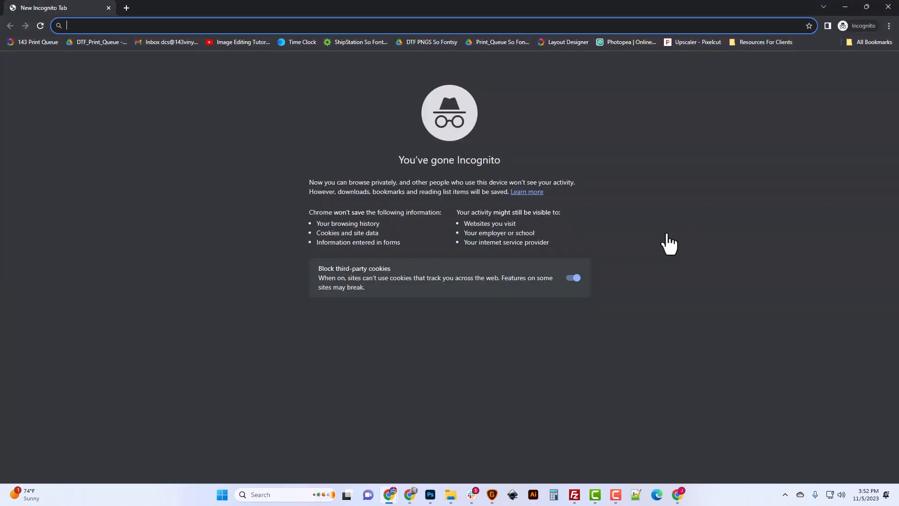
{"action": "left_click", "coordinate": [843, 6]}
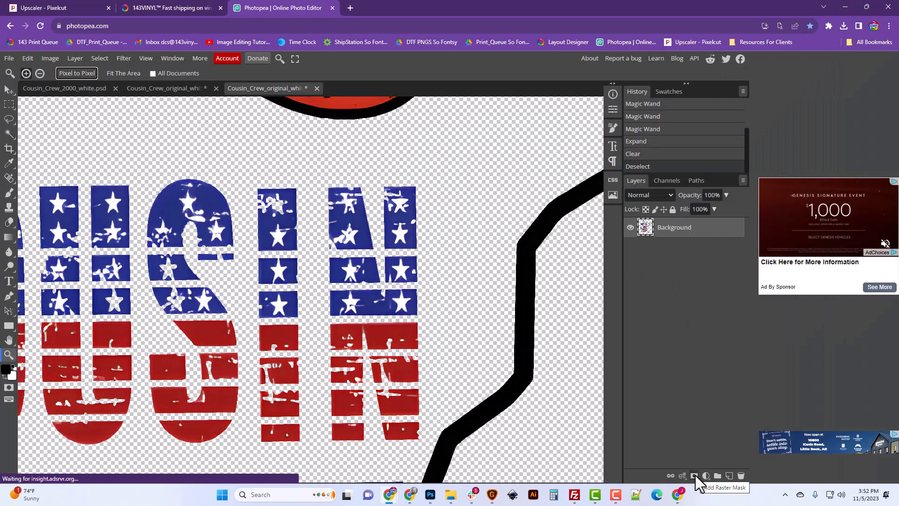
{"action": "left_click", "coordinate": [729, 476]}
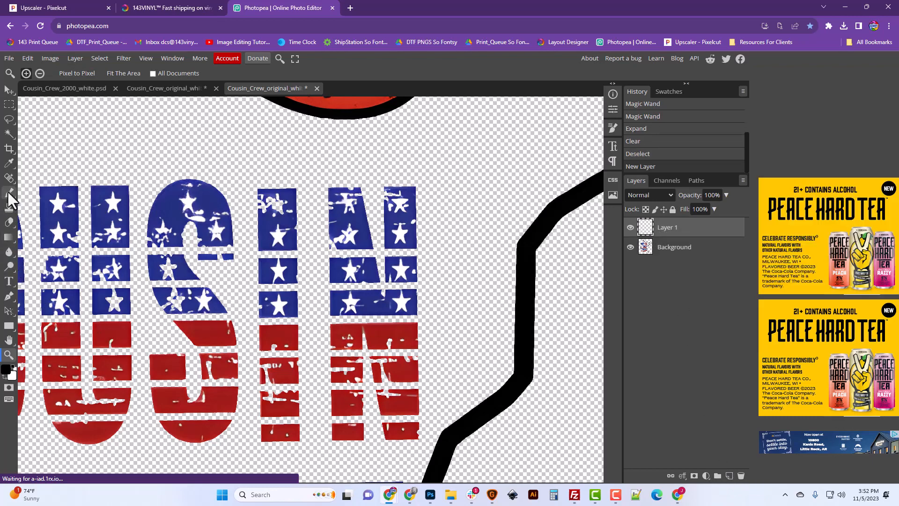
Step: Try to fill the new layer with black using the Paint Bucket tool
{"action": "right_click", "coordinate": [8, 235]}
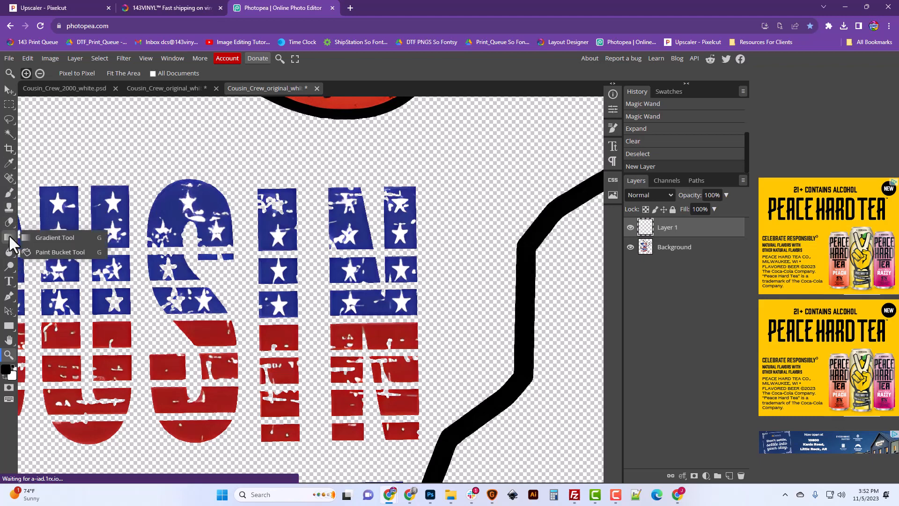
{"action": "left_click", "coordinate": [50, 247]}
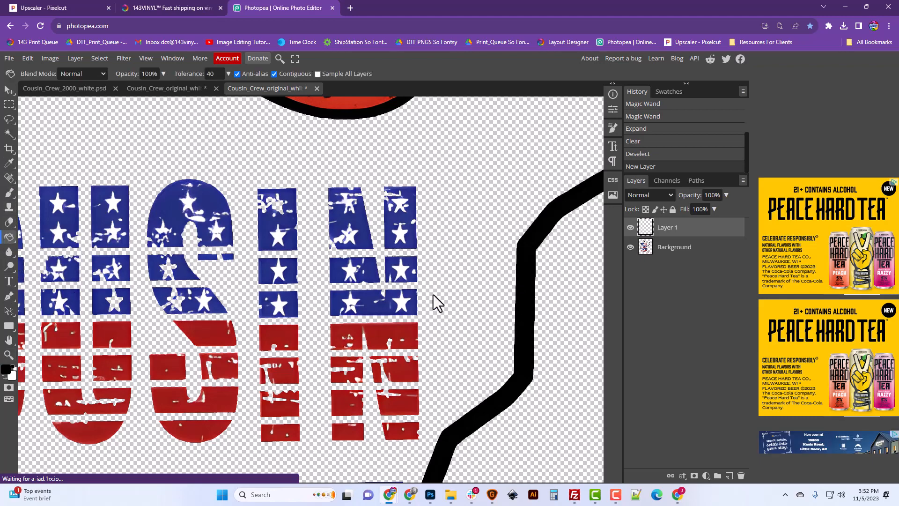
{"action": "left_click", "coordinate": [466, 274], "text": "ctrl"}
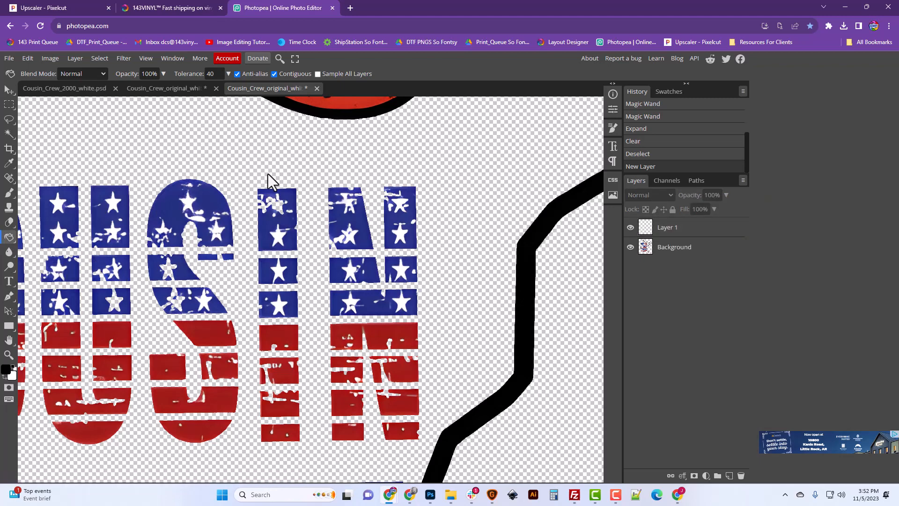
{"action": "left_click", "coordinate": [452, 175]}
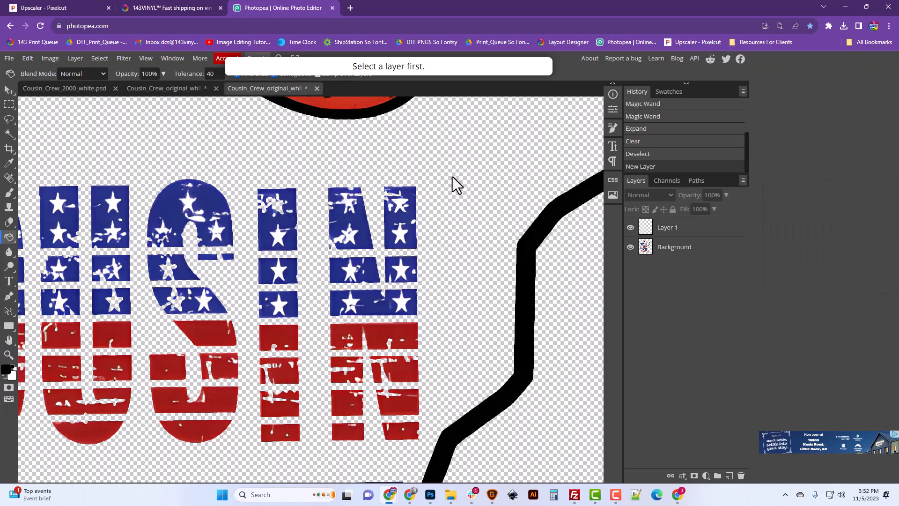
Step: Make the new empty layer active and rename it Black
{"action": "left_click", "coordinate": [666, 231]}
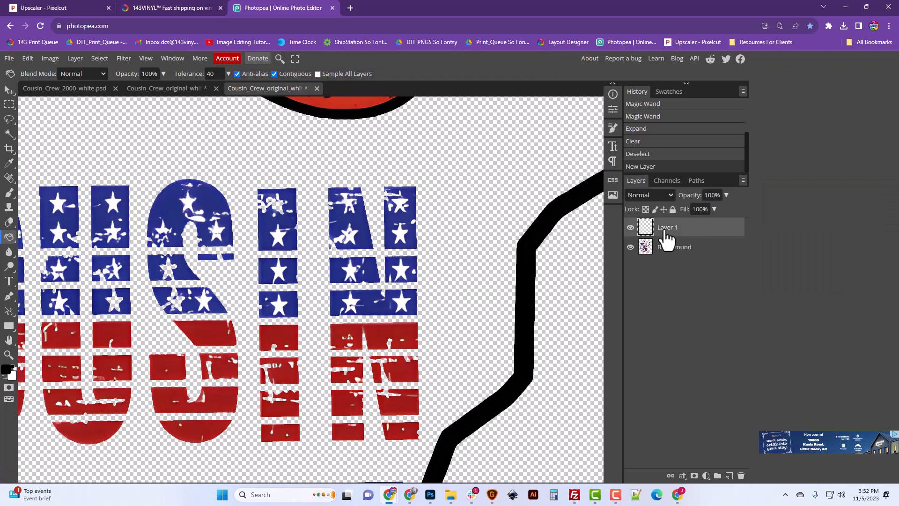
{"action": "double_click", "coordinate": [665, 228]}
{"action": "key", "text": "Return"}
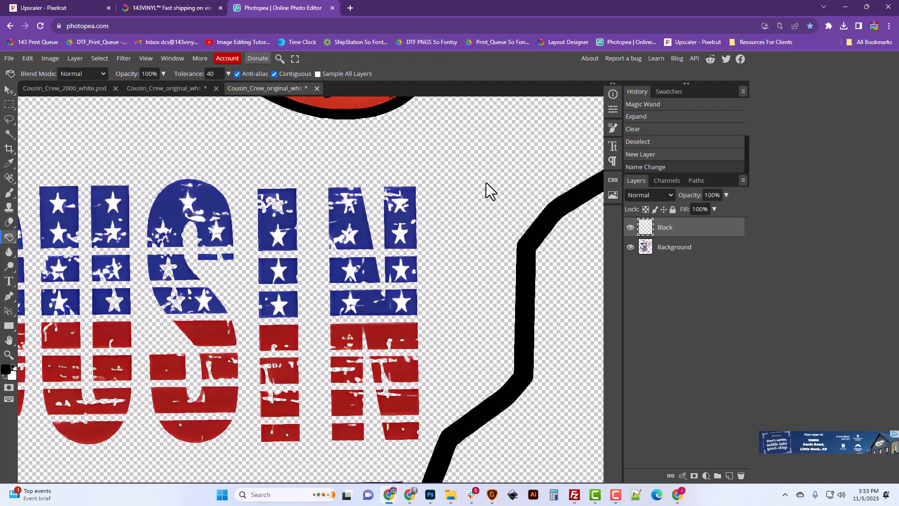
Step: Fill the Black layer with solid black and move it beneath the Background layer
{"action": "left_click", "coordinate": [490, 206]}
{"action": "left_click_drag", "start_coordinate": [664, 229], "coordinate": [669, 267]}
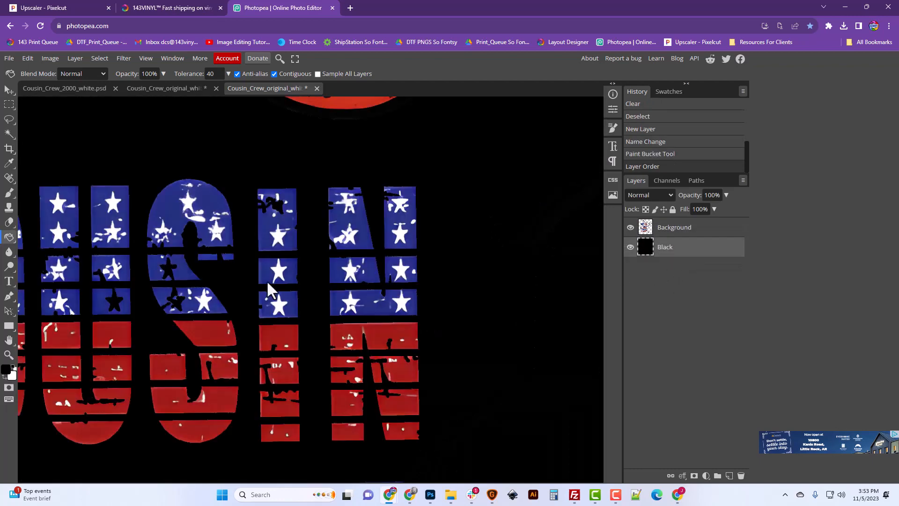
Step: Load the Background layer's pixels as a selection and make that layer active
{"action": "scroll", "coordinate": [267, 280], "scroll_direction": "up", "scroll_amount": 6}
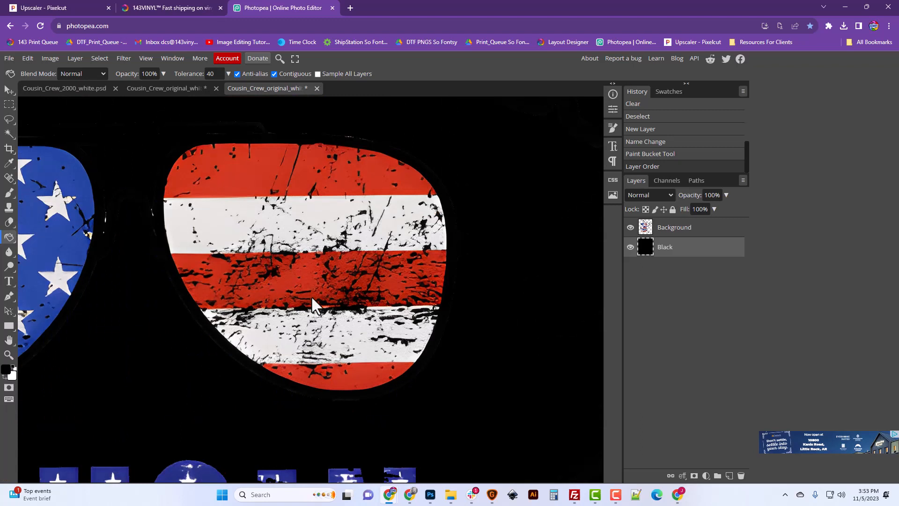
{"action": "left_click", "coordinate": [645, 231], "text": "ctrl"}
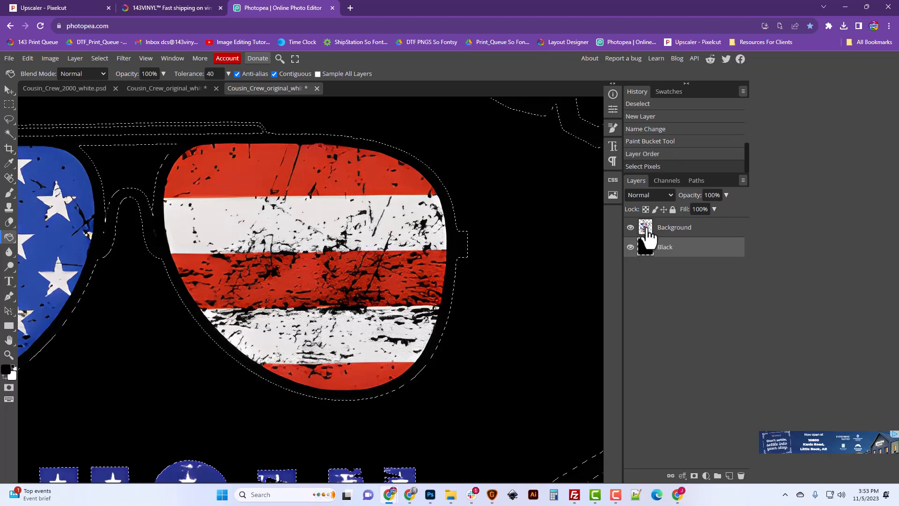
{"action": "left_click", "coordinate": [662, 229]}
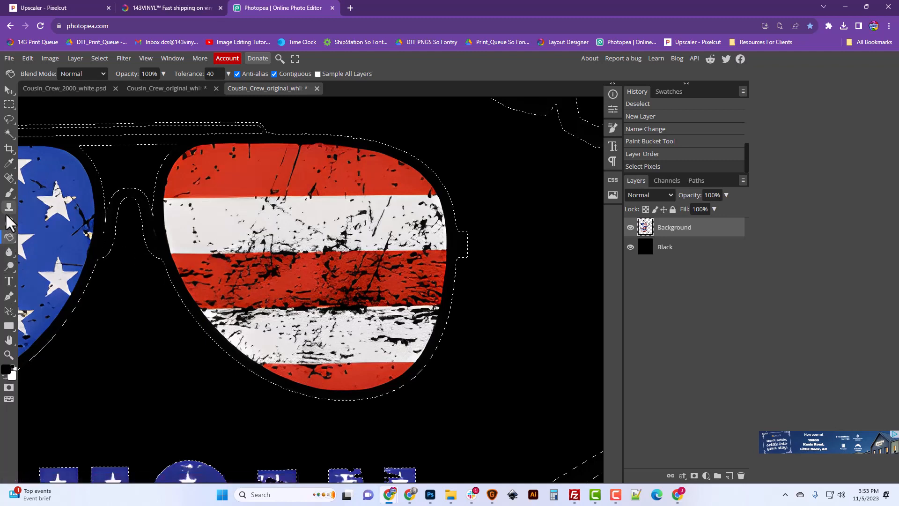
Step: Paint black with the Brush tool over the light specks on the sunglasses frame between the blue lens and the bridge
{"action": "right_click", "coordinate": [7, 197]}
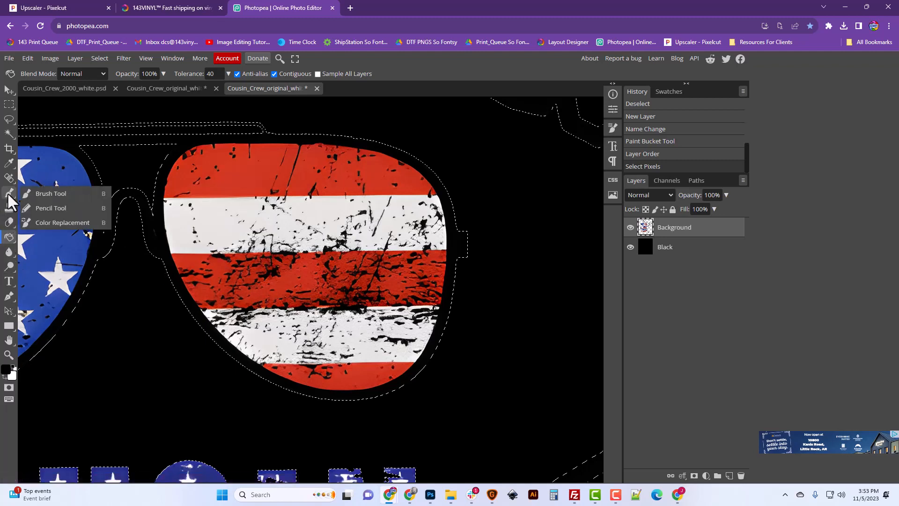
{"action": "left_click", "coordinate": [49, 194]}
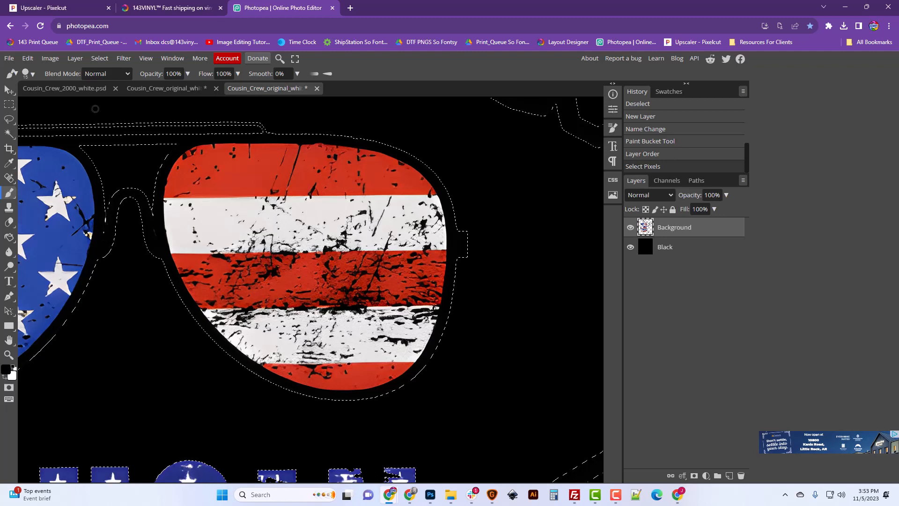
{"action": "left_click", "coordinate": [9, 355]}
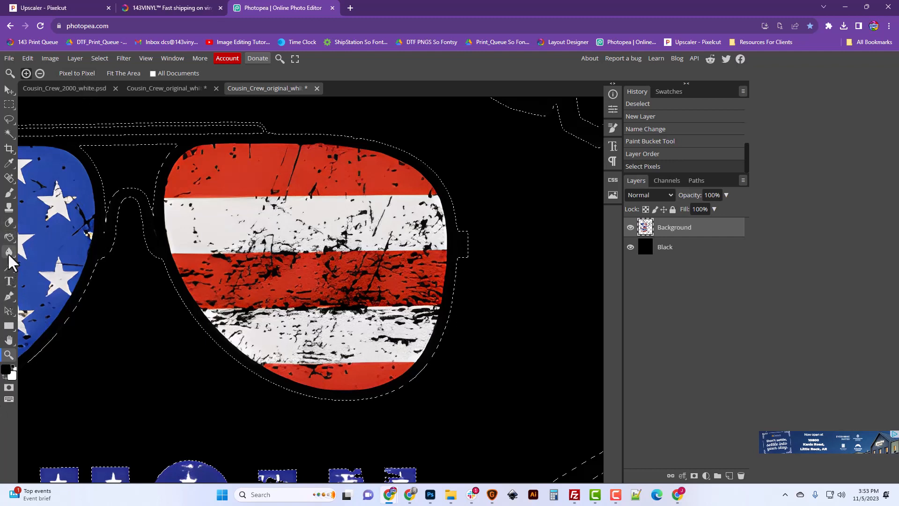
{"action": "left_click", "coordinate": [8, 192]}
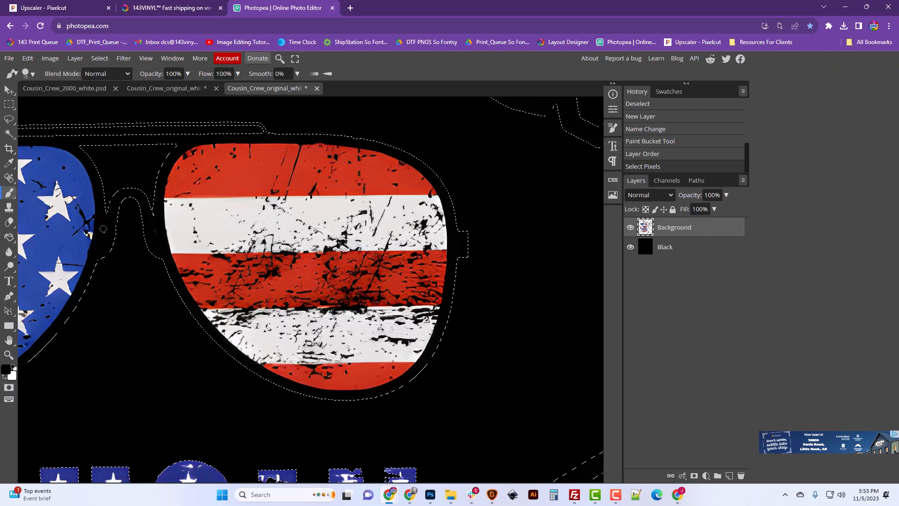
{"action": "left_click", "coordinate": [106, 217]}
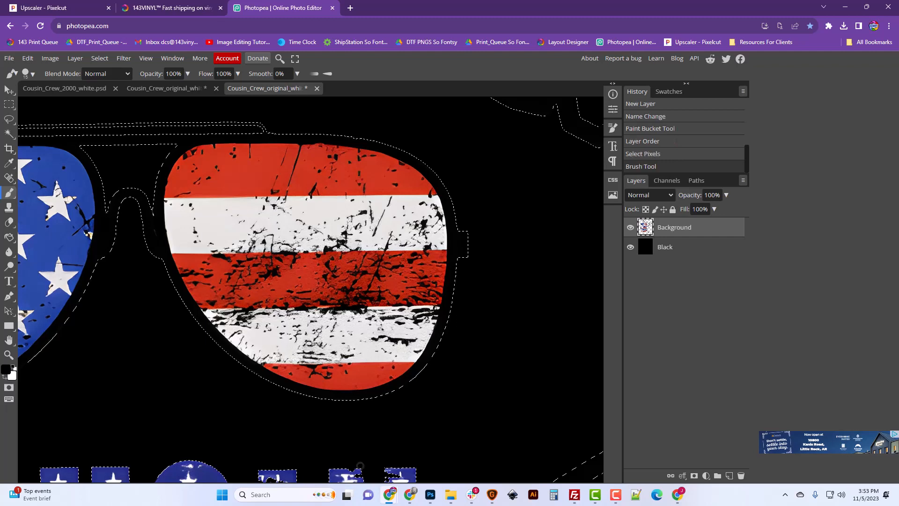
Step: Inspect the lettering and the sunglasses frame around the blue lens against the black layer, clearing the selection to reveal leftover light edges
{"action": "scroll", "coordinate": [472, 467], "scroll_direction": "down", "scroll_amount": 10}
{"action": "scroll", "coordinate": [472, 467], "scroll_direction": "down", "scroll_amount": 6}
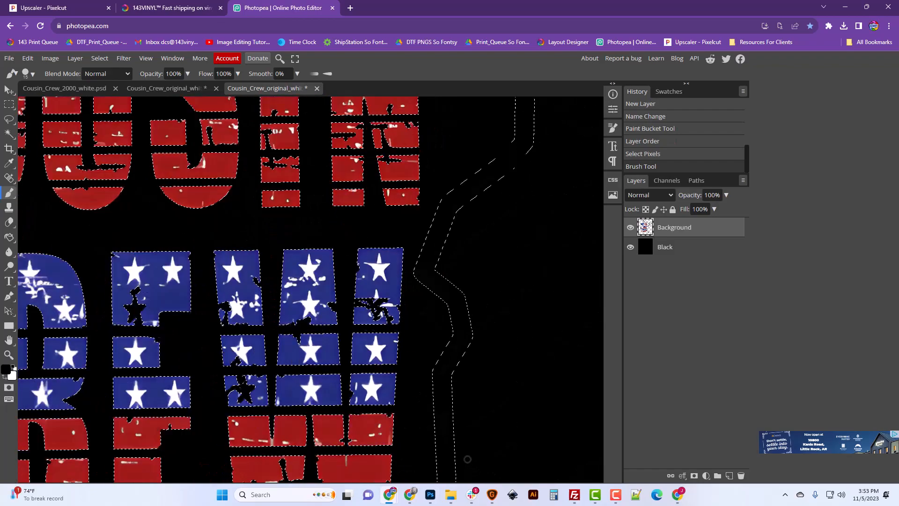
{"action": "scroll", "coordinate": [294, 431], "scroll_direction": "up", "scroll_amount": 12}
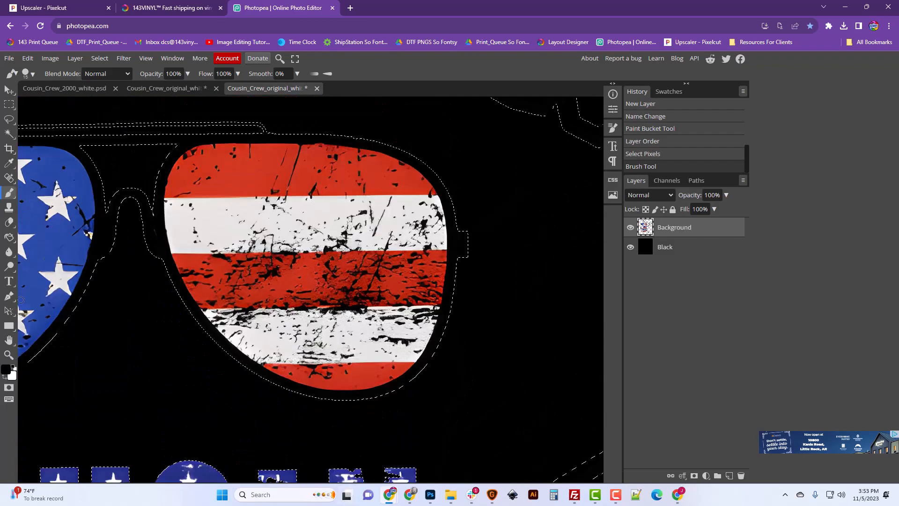
{"action": "key", "text": "h"}
{"action": "left_click_drag", "start_coordinate": [96, 362], "coordinate": [392, 378]}
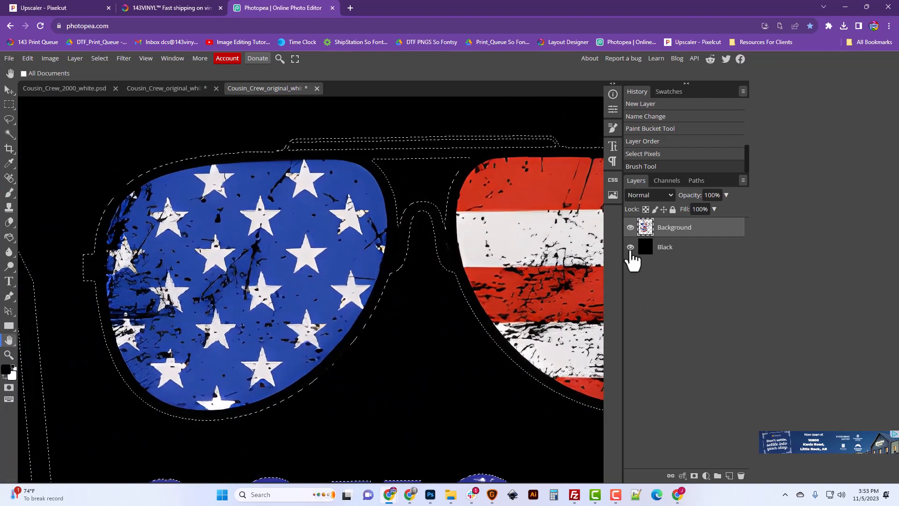
{"action": "key", "text": "ctrl+d"}
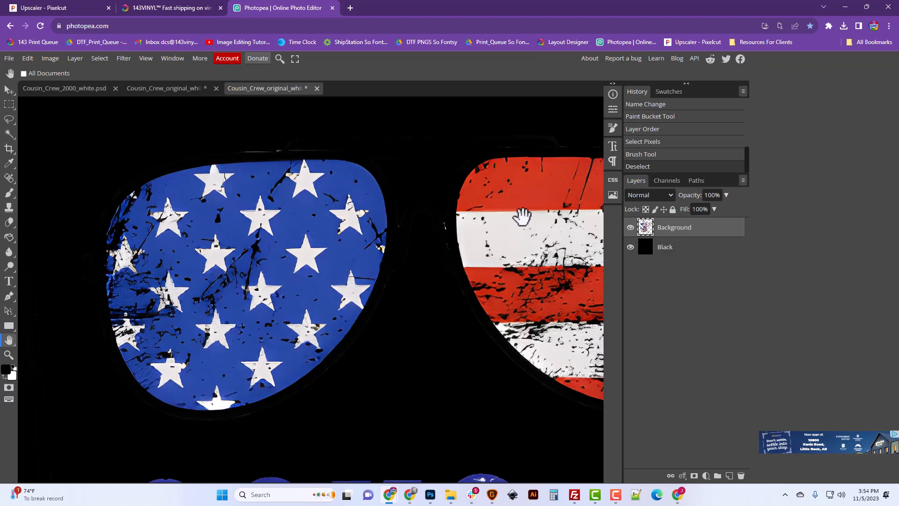
Step: Reload the Background layer's pixels as a selection and brush black over light specks at the sunglasses' bridge, upper-left frame edge and top bar
{"action": "left_click", "coordinate": [645, 229], "text": "ctrl"}
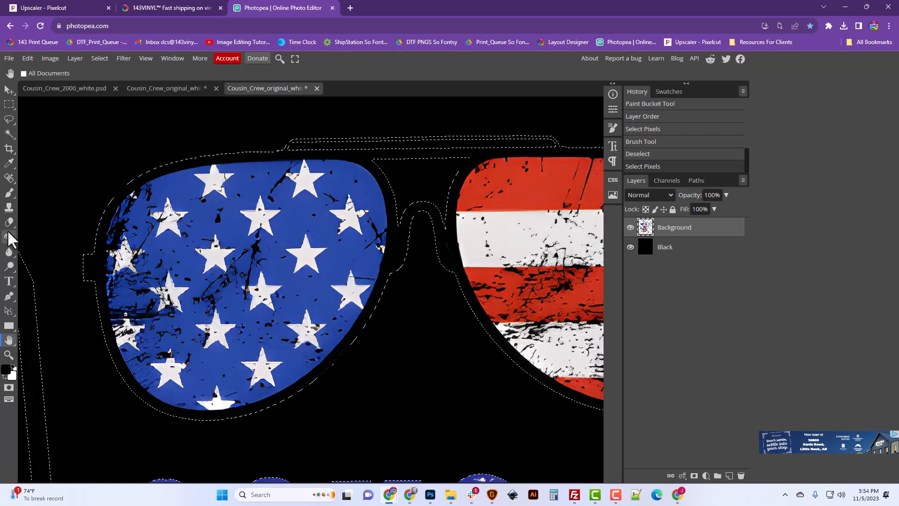
{"action": "left_click", "coordinate": [9, 196]}
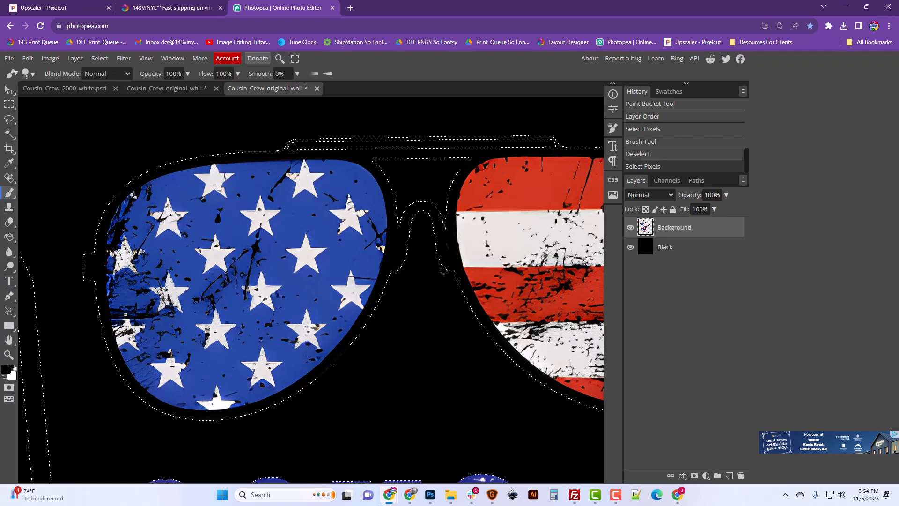
{"action": "left_click", "coordinate": [447, 234]}
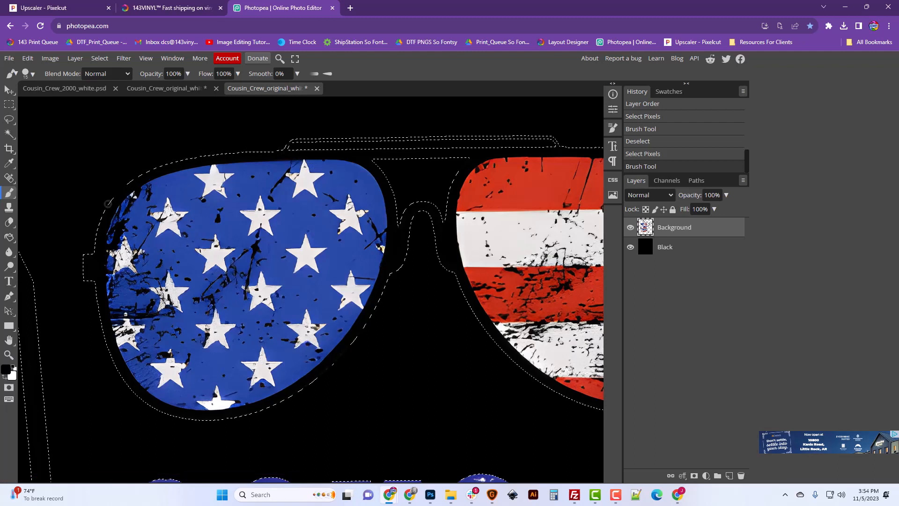
{"action": "left_click_drag", "start_coordinate": [109, 203], "coordinate": [342, 135]}
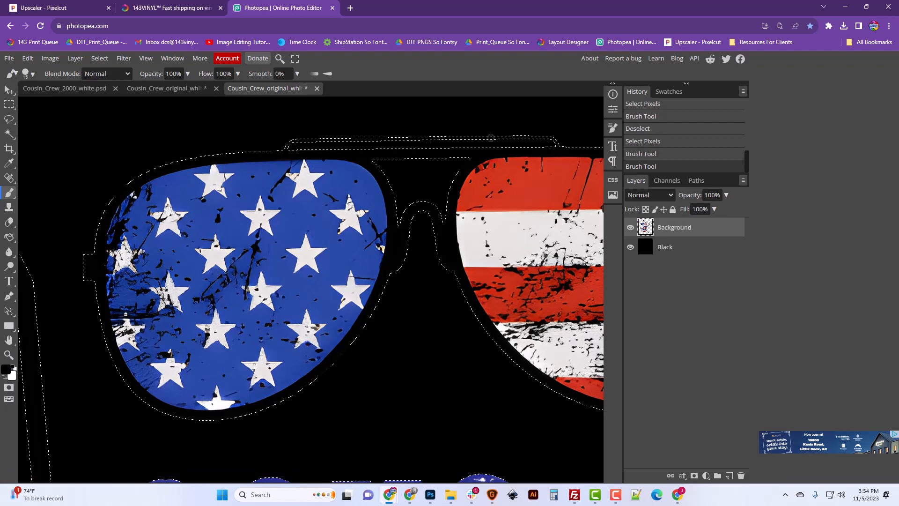
{"action": "left_click", "coordinate": [311, 149]}
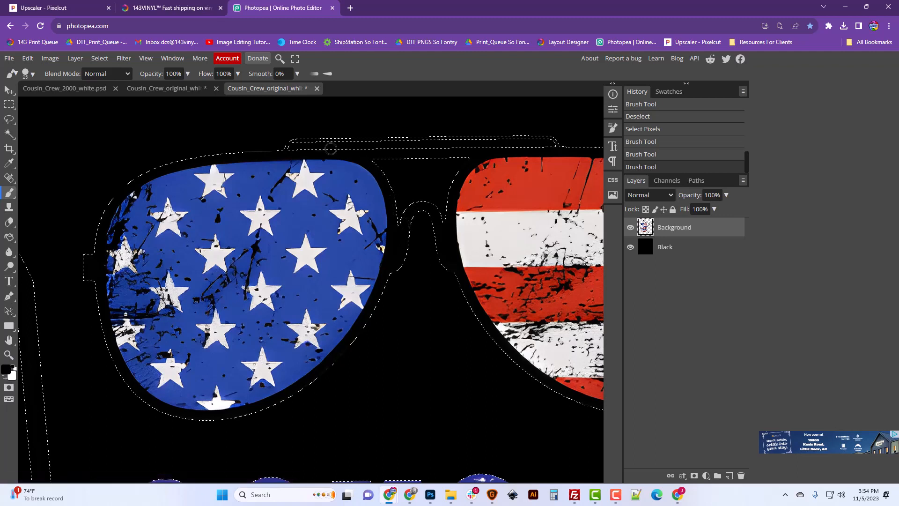
{"action": "left_click", "coordinate": [551, 135]}
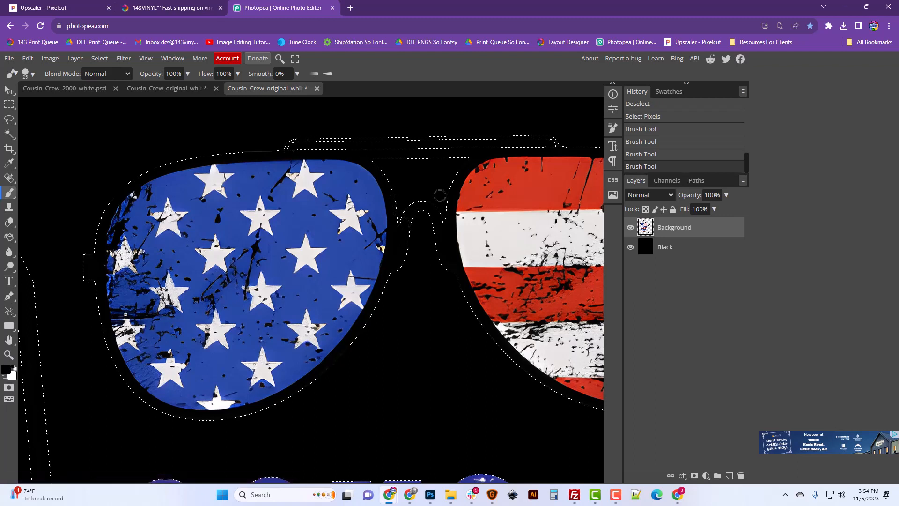
Step: Brush black over the light specks along the lower edge of the sunglasses frame around the striped lens, and clear the selection
{"action": "left_click", "coordinate": [9, 340]}
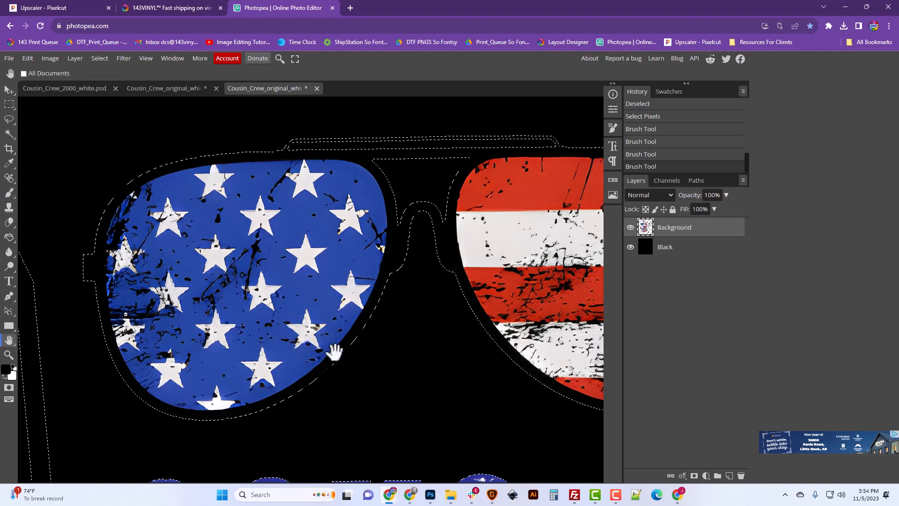
{"action": "left_click_drag", "start_coordinate": [406, 354], "coordinate": [200, 361]}
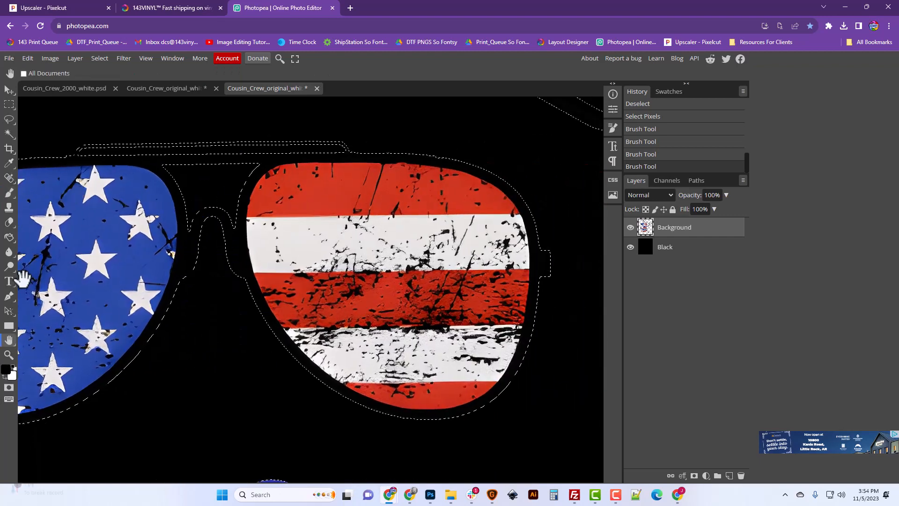
{"action": "left_click", "coordinate": [8, 193]}
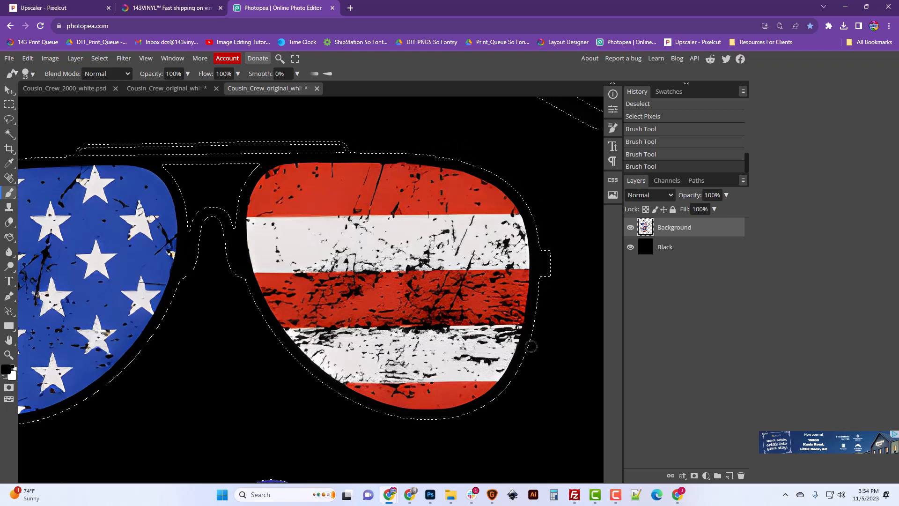
{"action": "left_click_drag", "start_coordinate": [480, 414], "coordinate": [289, 416]}
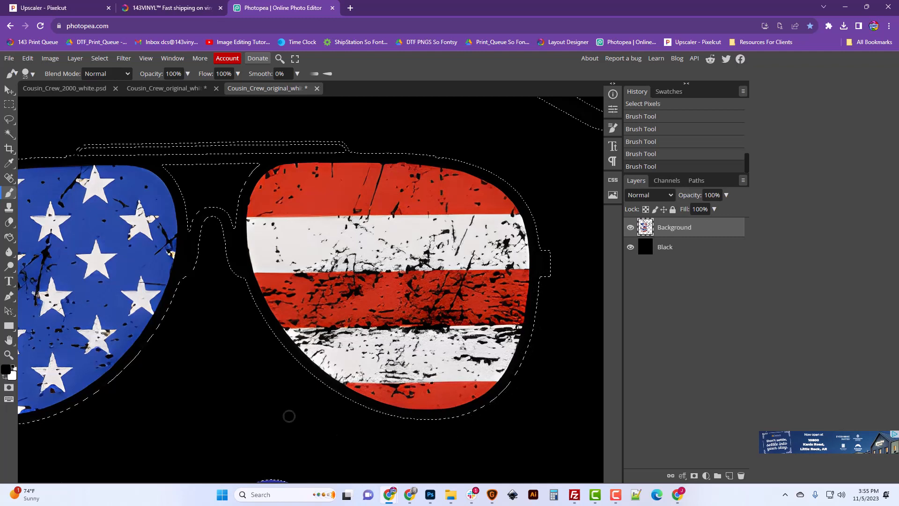
{"action": "mouse_move", "coordinate": [258, 314]}
{"action": "left_mouse_down"}
{"action": "mouse_move", "coordinate": [284, 356]}
{"action": "mouse_move", "coordinate": [325, 392]}
{"action": "left_mouse_up"}
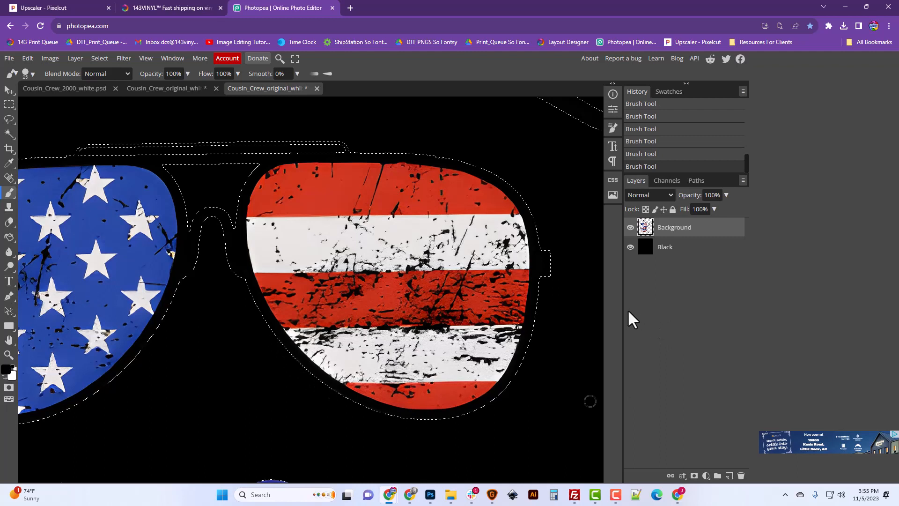
{"action": "key", "text": "ctrl+d"}
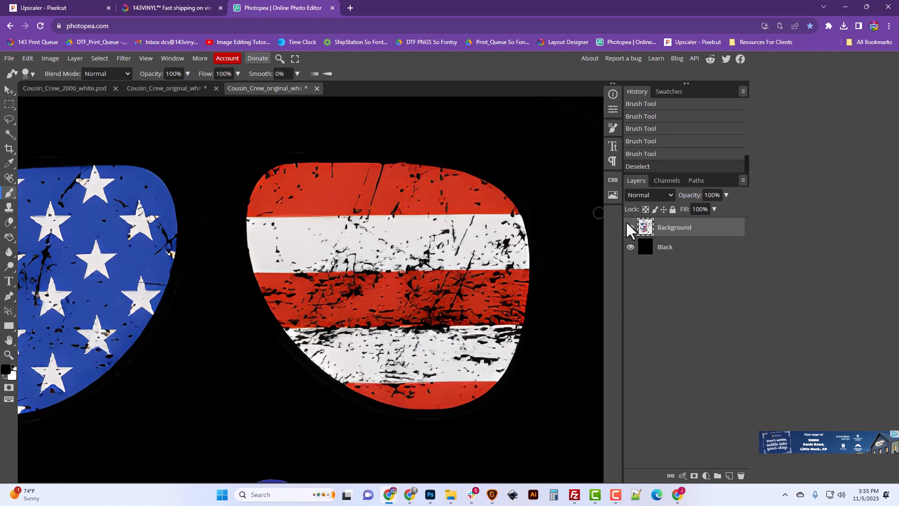
Step: Reload the Background layer's pixels as a selection, brush black along the frame's top edge above the striped lens, and deselect
{"action": "left_click", "coordinate": [643, 230], "text": "ctrl"}
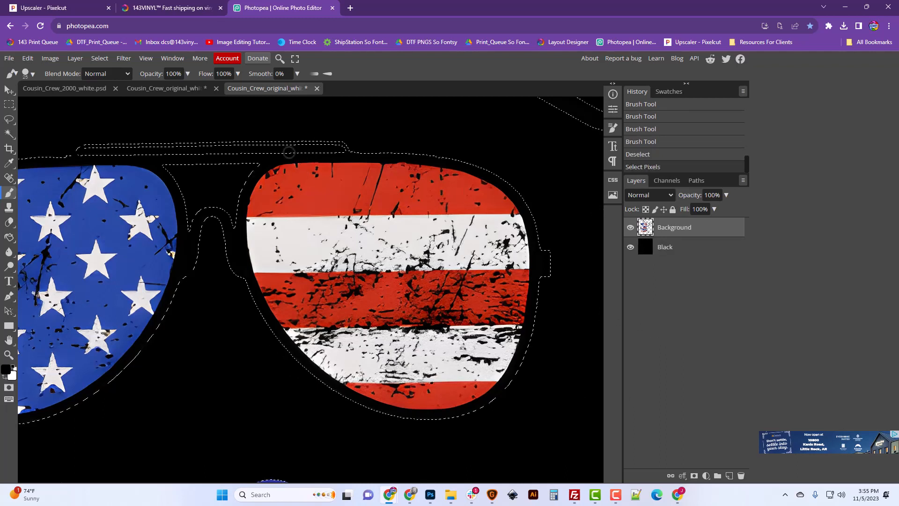
{"action": "left_click_drag", "start_coordinate": [339, 152], "coordinate": [370, 157]}
{"action": "key", "text": "ctrl+d"}
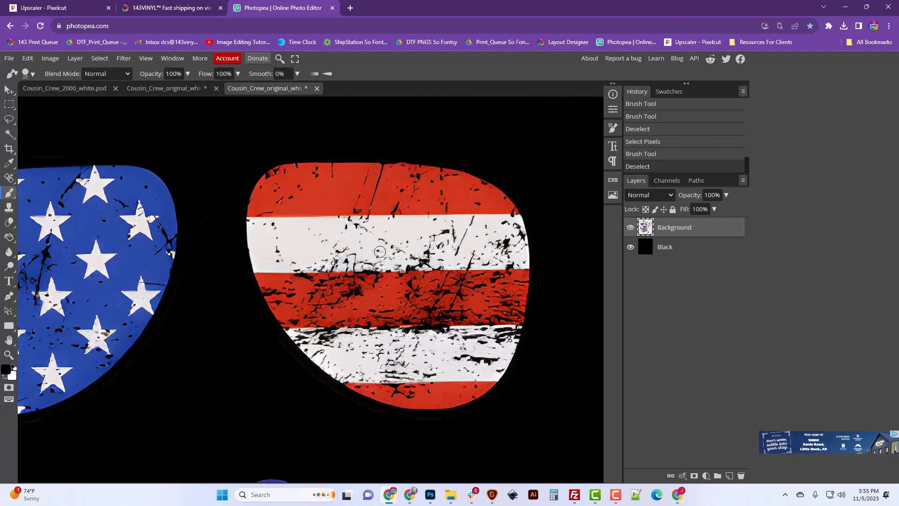
Step: Within a fresh selection of the Background layer's pixels, brush black over the light speck on the frame above the blue lens, and deselect
{"action": "left_click", "coordinate": [644, 229], "text": "ctrl"}
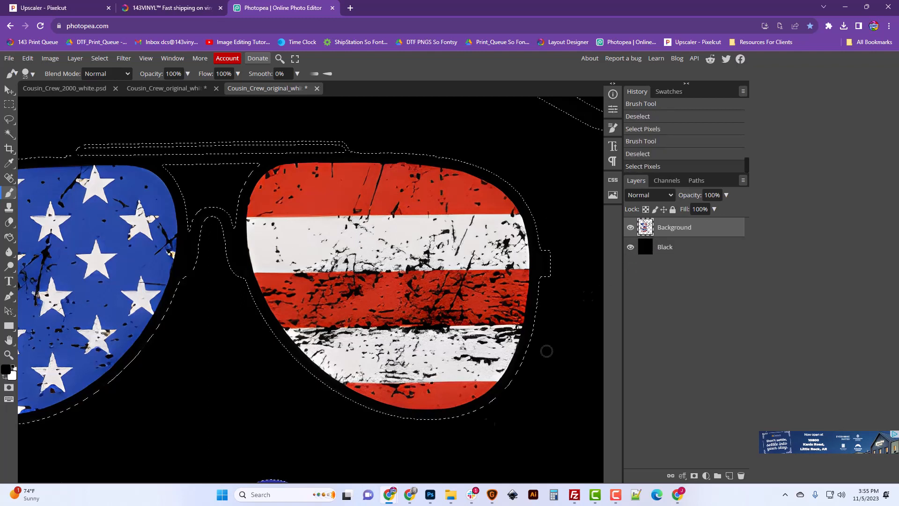
{"action": "left_click", "coordinate": [9, 340]}
{"action": "left_click_drag", "start_coordinate": [187, 336], "coordinate": [403, 369]}
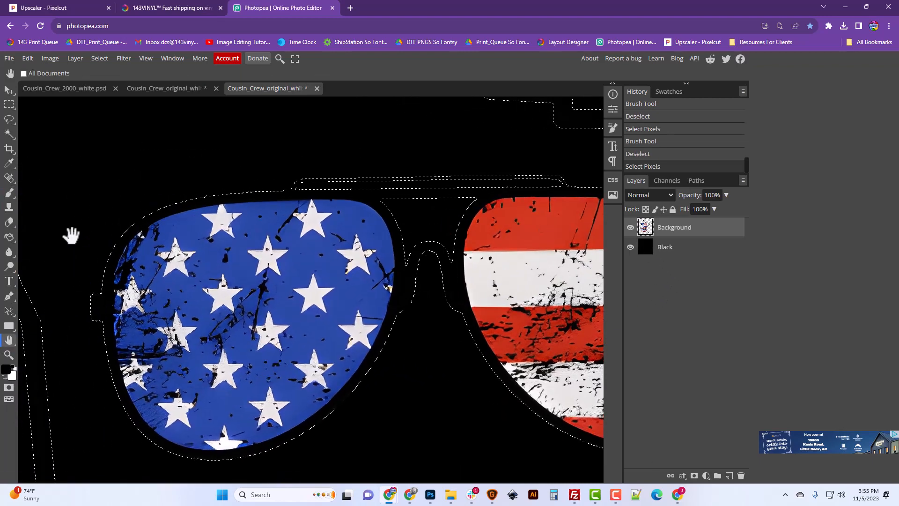
{"action": "left_click", "coordinate": [8, 194]}
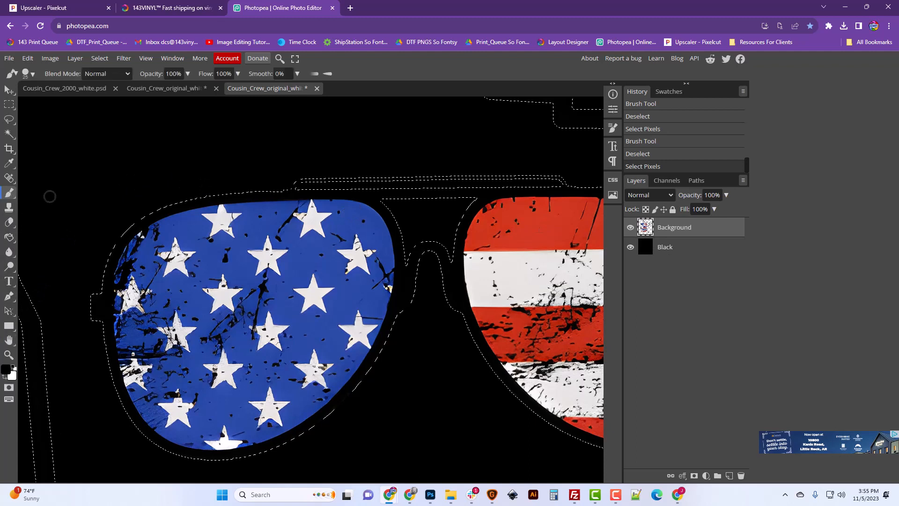
{"action": "key", "text": "ctrl+d"}
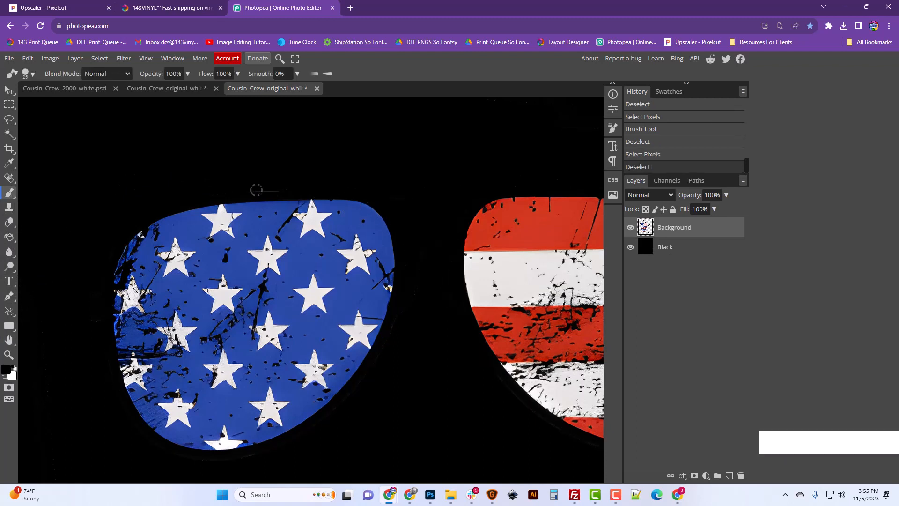
{"action": "left_click", "coordinate": [646, 227], "text": "ctrl"}
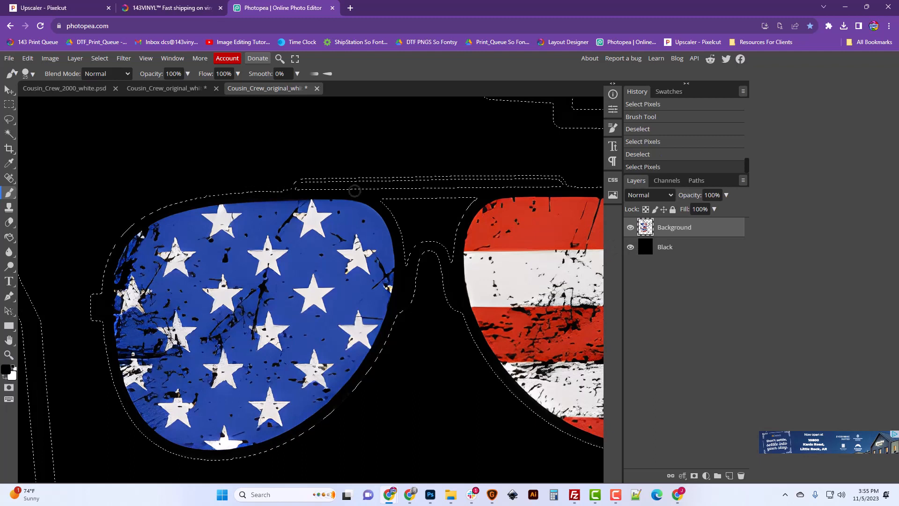
{"action": "left_click", "coordinate": [288, 190]}
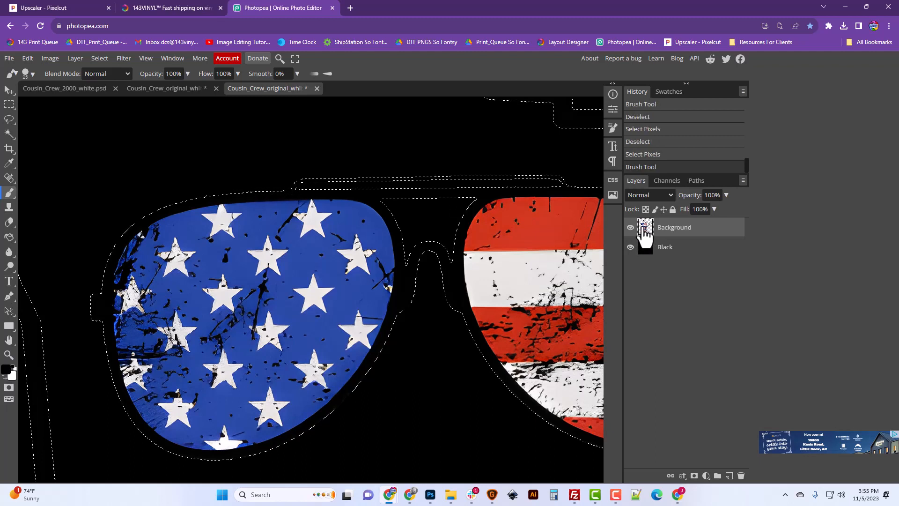
{"action": "key", "text": "ctrl+d"}
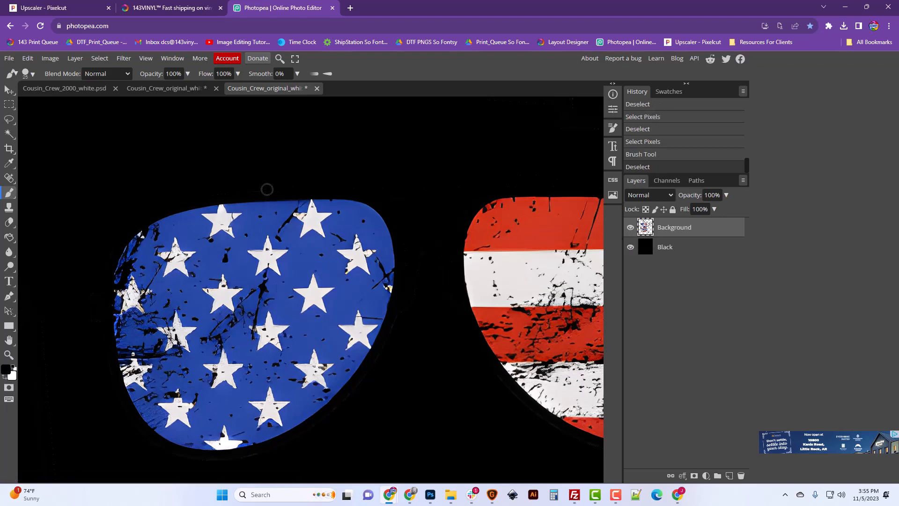
Step: Reload the Background layer's pixels as a selection and brush black along the lower-left edge of the frame around the blue lens
{"action": "scroll", "coordinate": [395, 368], "scroll_direction": "down", "scroll_amount": 5}
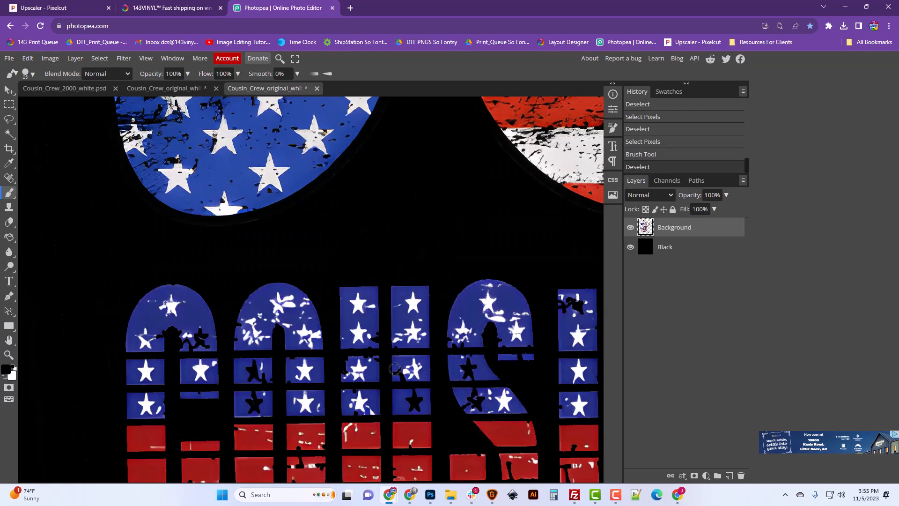
{"action": "scroll", "coordinate": [387, 266], "scroll_direction": "up", "scroll_amount": 2}
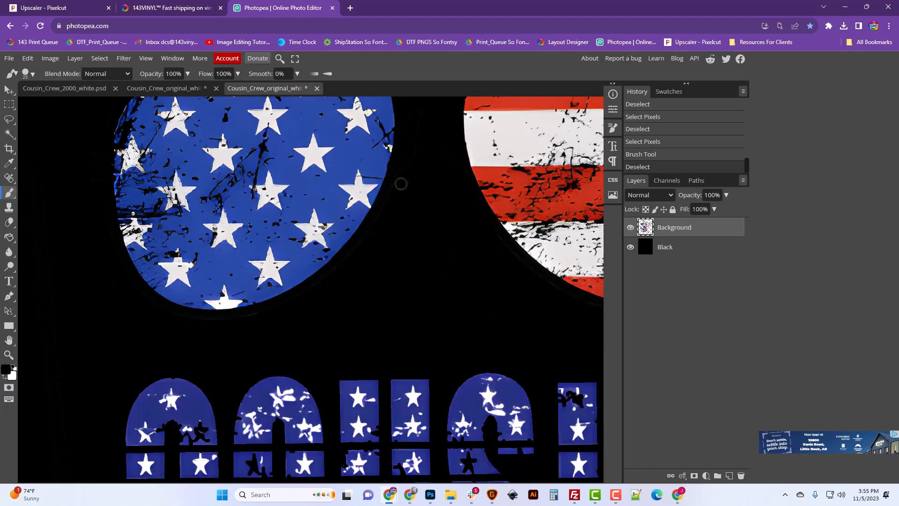
{"action": "scroll", "coordinate": [401, 183], "scroll_direction": "up", "scroll_amount": 2}
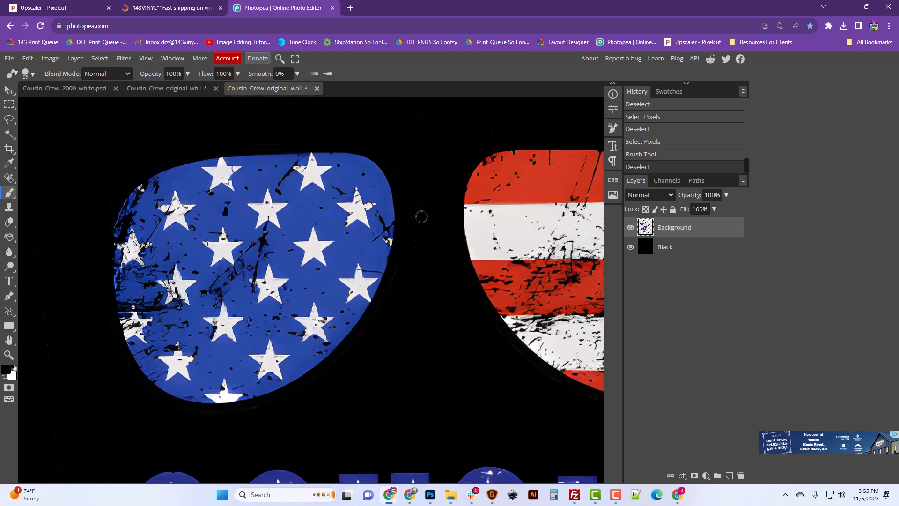
{"action": "left_click", "coordinate": [646, 229], "text": "ctrl"}
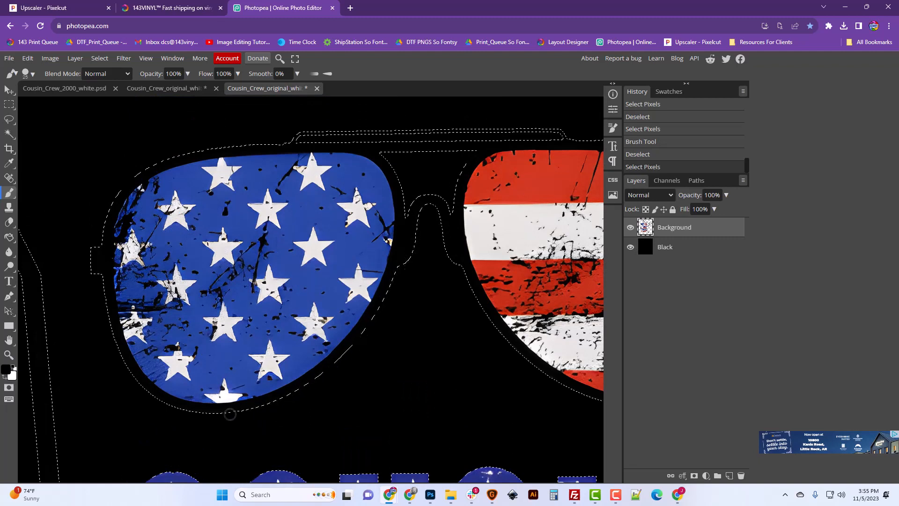
{"action": "left_click_drag", "start_coordinate": [162, 405], "coordinate": [166, 396]}
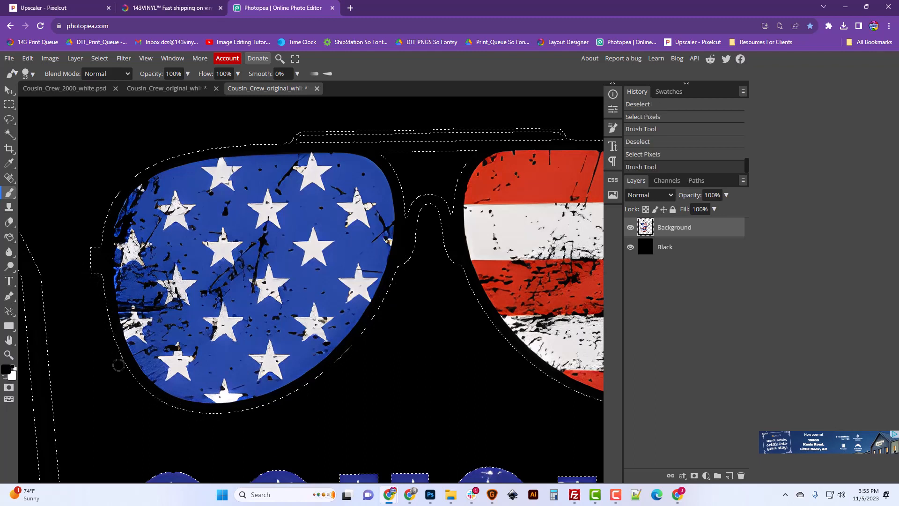
{"action": "mouse_move", "coordinate": [118, 365]}
{"action": "left_mouse_down"}
{"action": "mouse_move", "coordinate": [180, 415]}
{"action": "mouse_move", "coordinate": [229, 419]}
{"action": "left_mouse_up"}
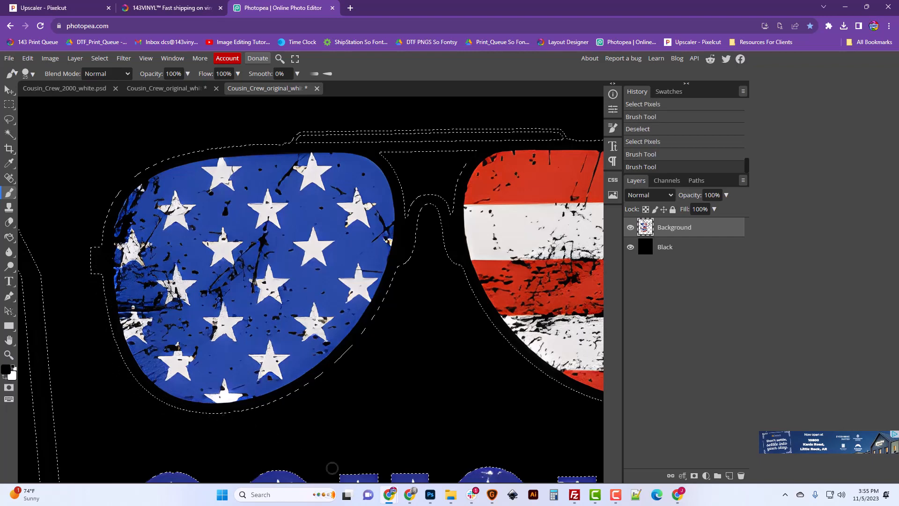
Step: Brush black over the light edge at the outer hinge of the striped lens frame and clear the selection
{"action": "left_click", "coordinate": [9, 340]}
{"action": "left_click_drag", "start_coordinate": [460, 416], "coordinate": [241, 381]}
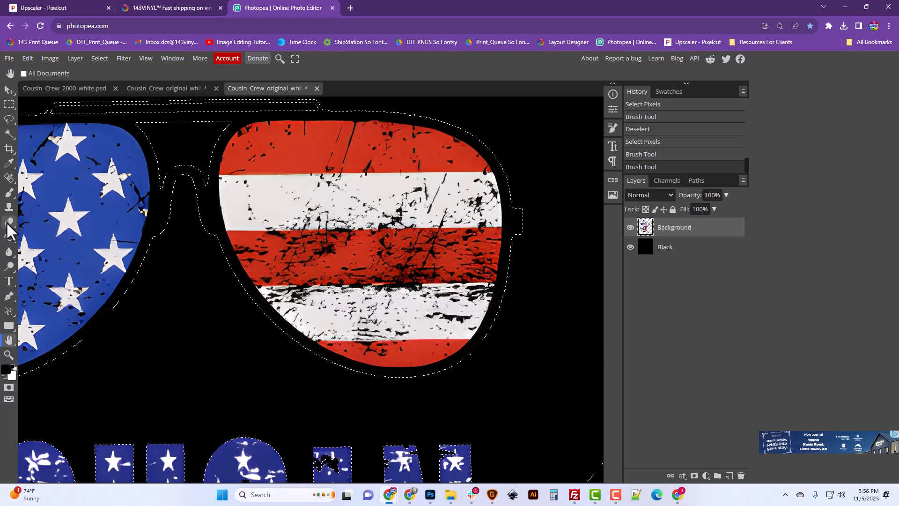
{"action": "left_click", "coordinate": [9, 192]}
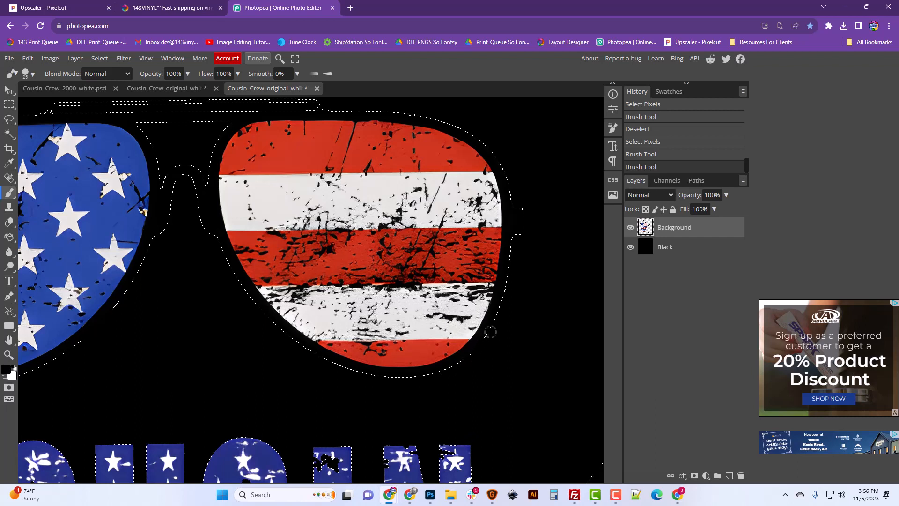
{"action": "left_click", "coordinate": [521, 209]}
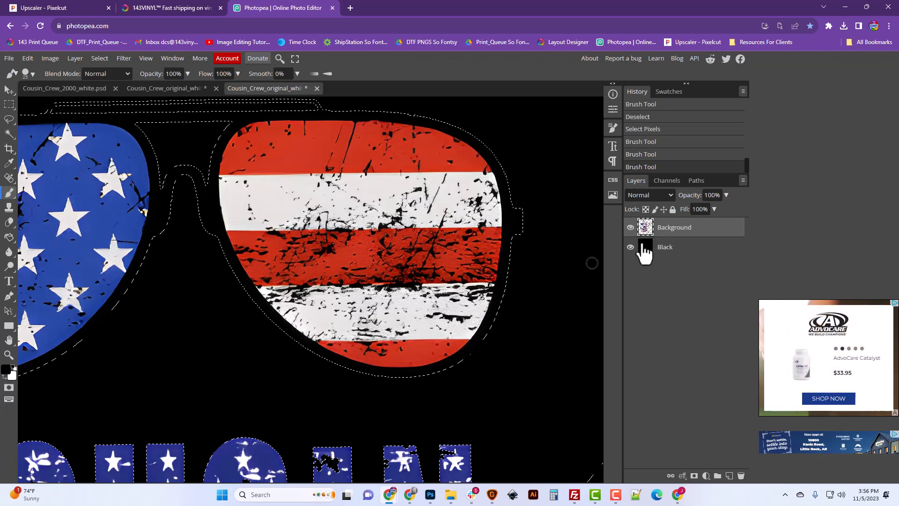
{"action": "key", "text": "ctrl+d"}
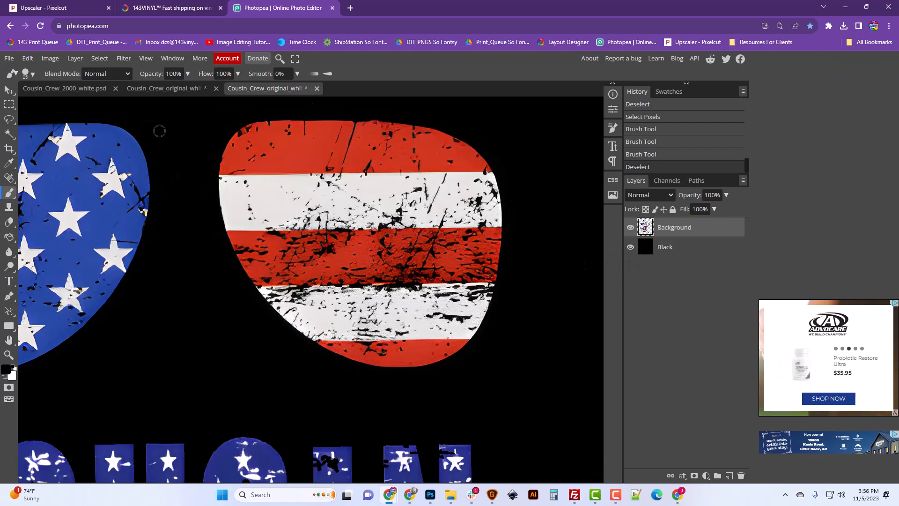
Step: Hide the Black layer and examine the sunglasses, lettering and state outline against the transparent background
{"action": "left_click", "coordinate": [630, 247]}
{"action": "scroll", "coordinate": [457, 394], "scroll_direction": "down", "scroll_amount": 5}
{"action": "scroll", "coordinate": [390, 370], "scroll_direction": "up", "scroll_amount": 5}
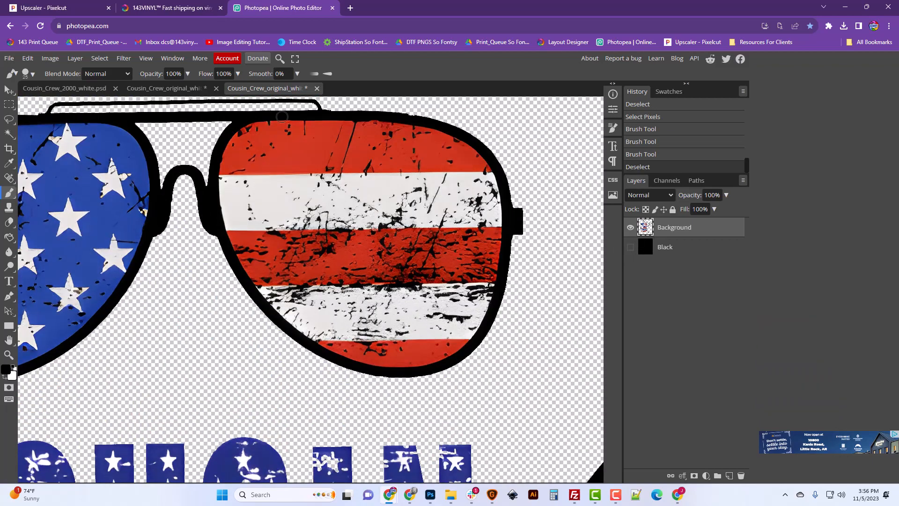
{"action": "scroll", "coordinate": [488, 240], "scroll_direction": "up", "scroll_amount": 4}
{"action": "scroll", "coordinate": [318, 279], "scroll_direction": "down", "scroll_amount": 2}
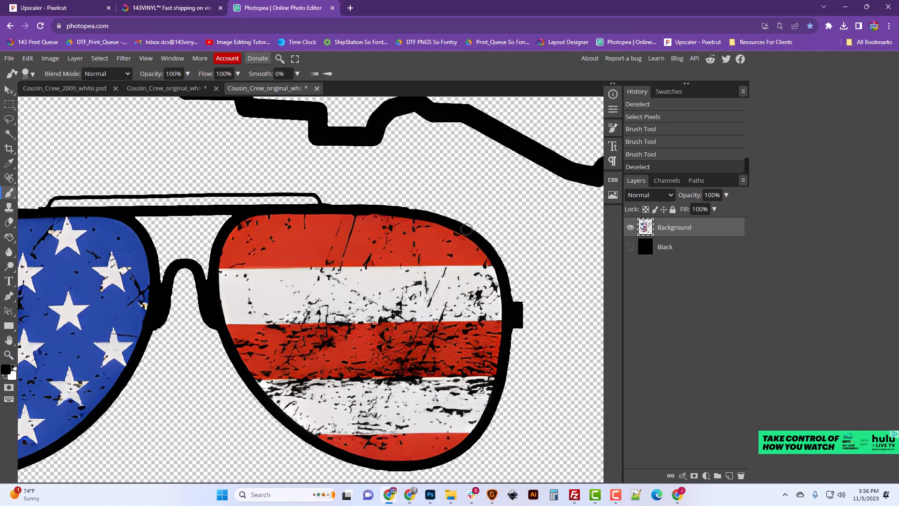
{"action": "scroll", "coordinate": [260, 412], "scroll_direction": "down", "scroll_amount": 15}
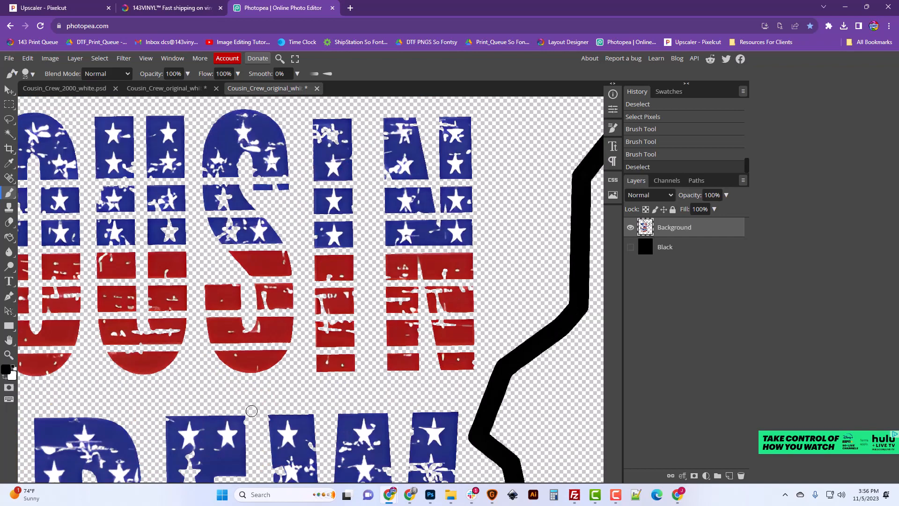
{"action": "scroll", "coordinate": [255, 405], "scroll_direction": "down", "scroll_amount": 5}
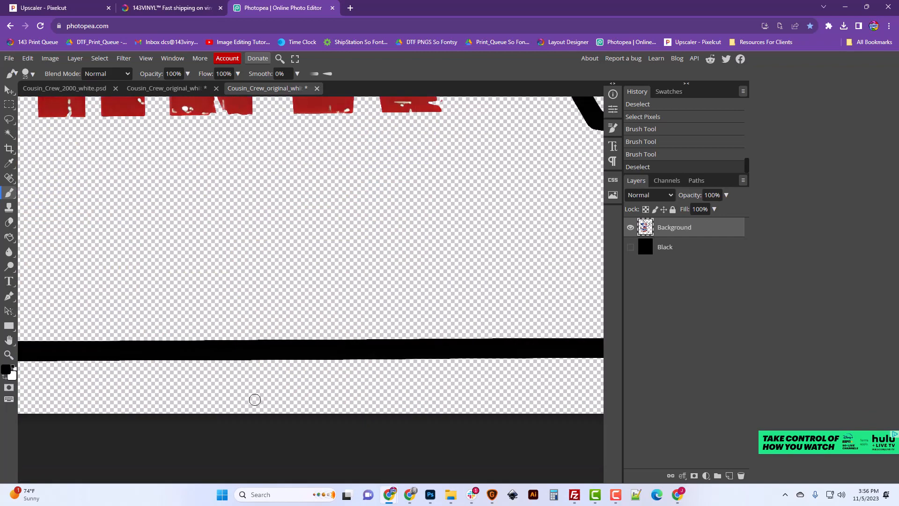
{"action": "scroll", "coordinate": [255, 398], "scroll_direction": "up", "scroll_amount": 4}
{"action": "scroll", "coordinate": [256, 396], "scroll_direction": "up", "scroll_amount": 15}
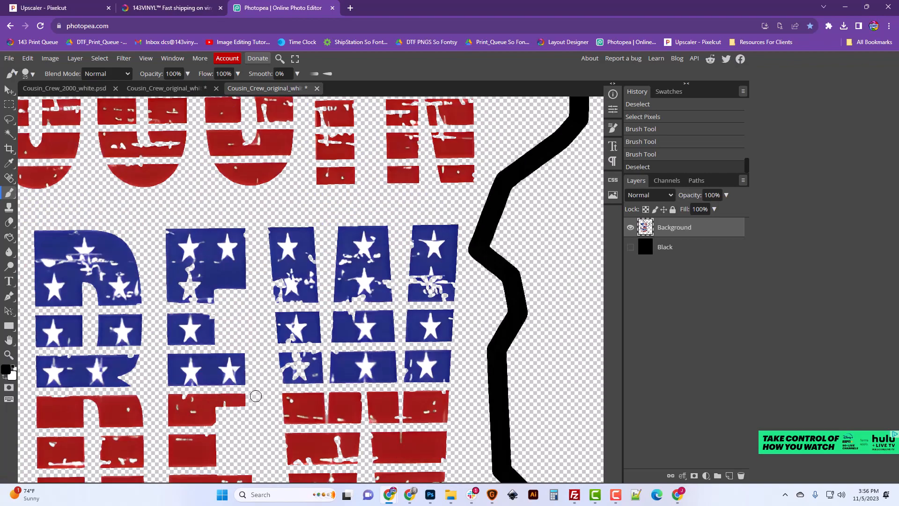
{"action": "scroll", "coordinate": [255, 396], "scroll_direction": "up", "scroll_amount": 7}
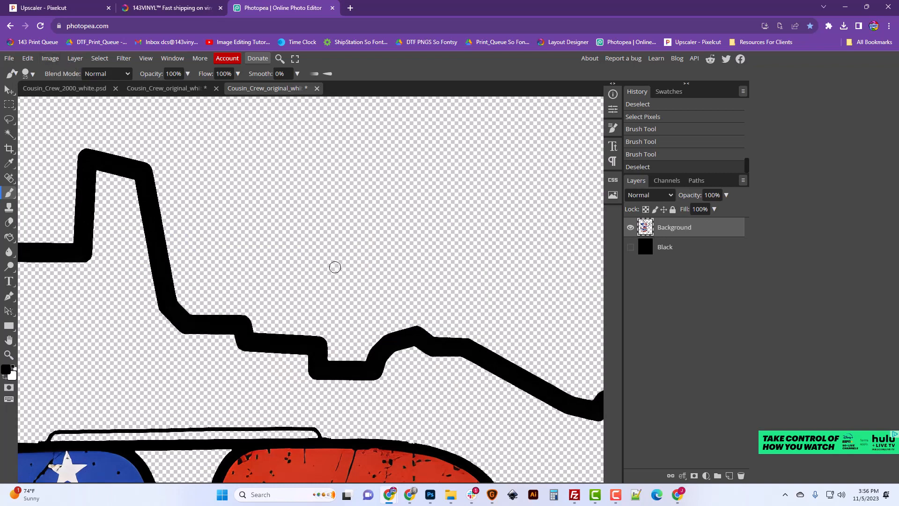
Step: Fit the whole artwork in view and trim the transparent pixels from all four sides of the canvas
{"action": "left_click", "coordinate": [9, 355]}
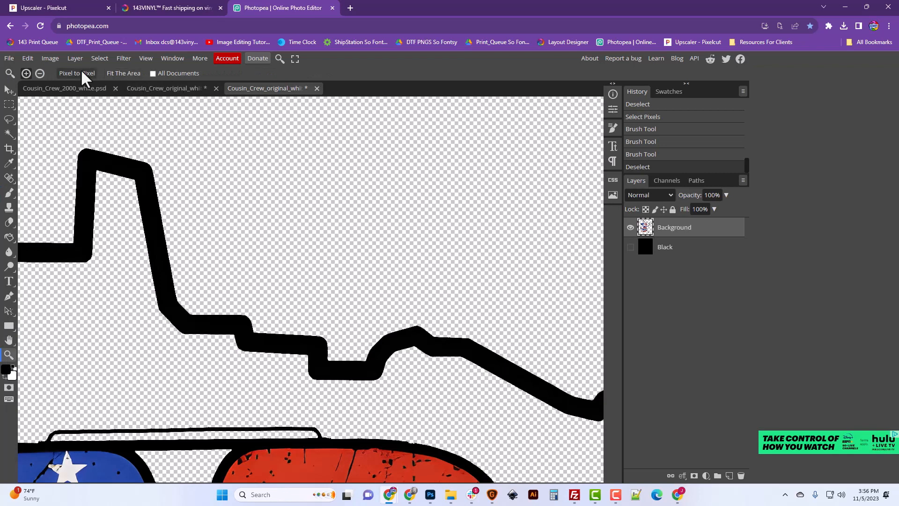
{"action": "left_click", "coordinate": [121, 73]}
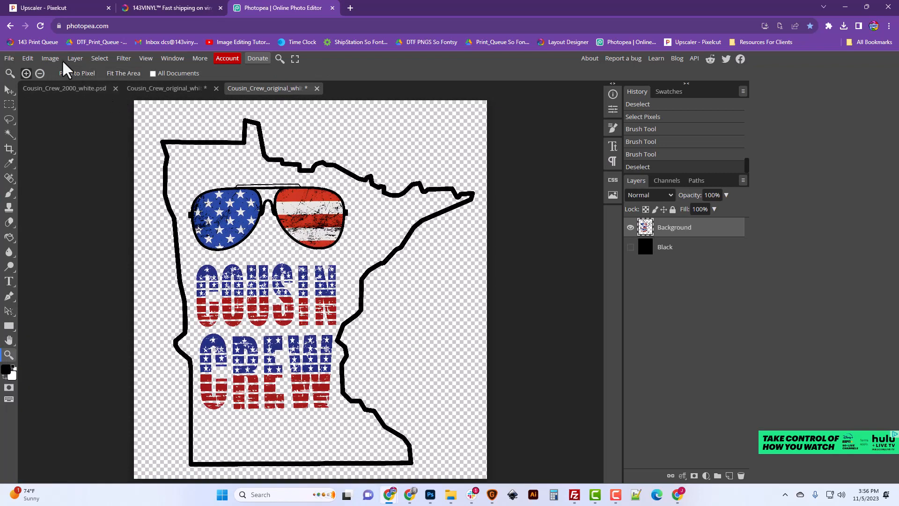
{"action": "left_click", "coordinate": [49, 60]}
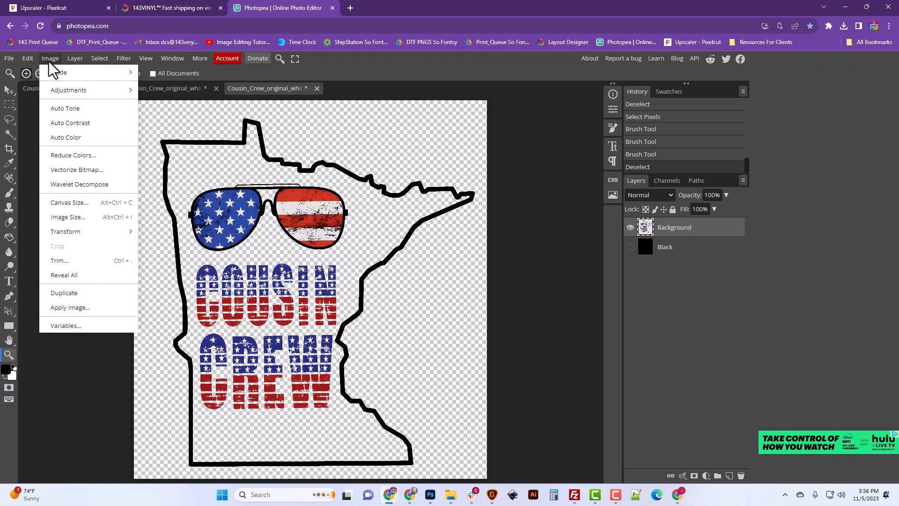
{"action": "left_click", "coordinate": [74, 259]}
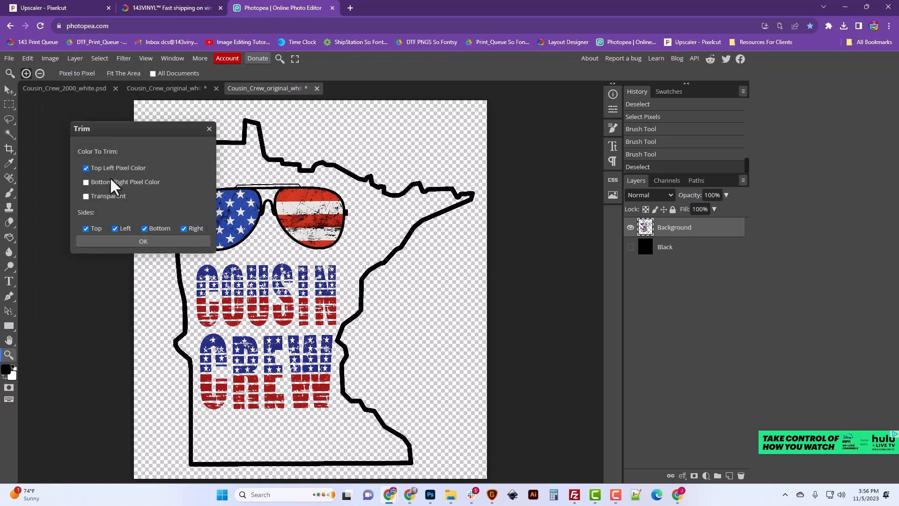
{"action": "left_click", "coordinate": [87, 196]}
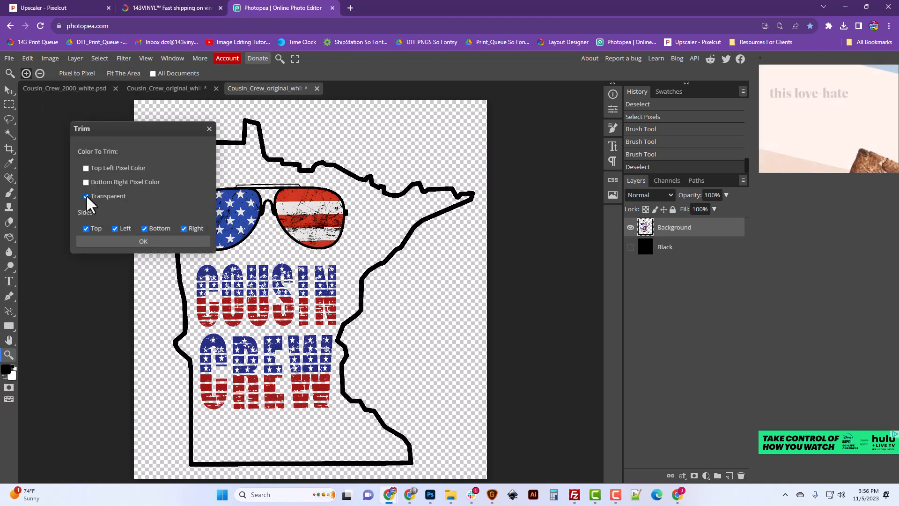
{"action": "left_click", "coordinate": [143, 241]}
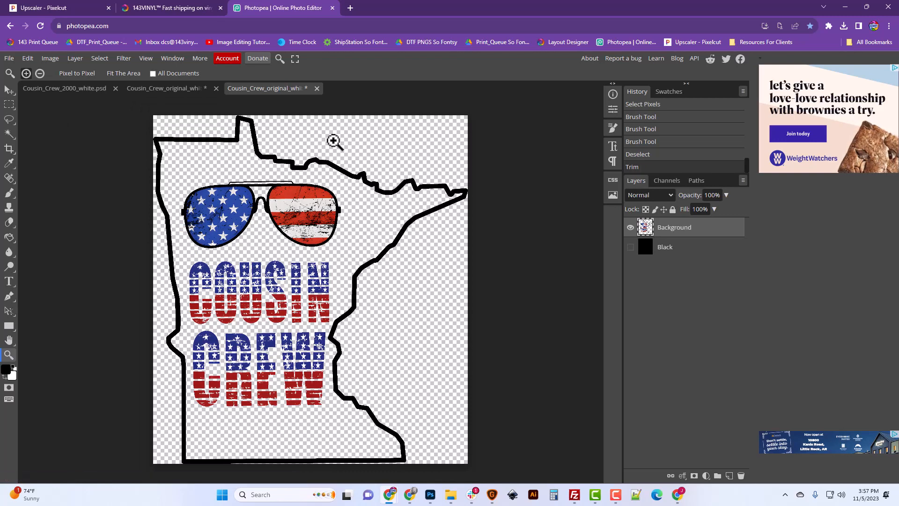
Step: Open the Image Size settings for the trimmed artwork
{"action": "left_click", "coordinate": [49, 59]}
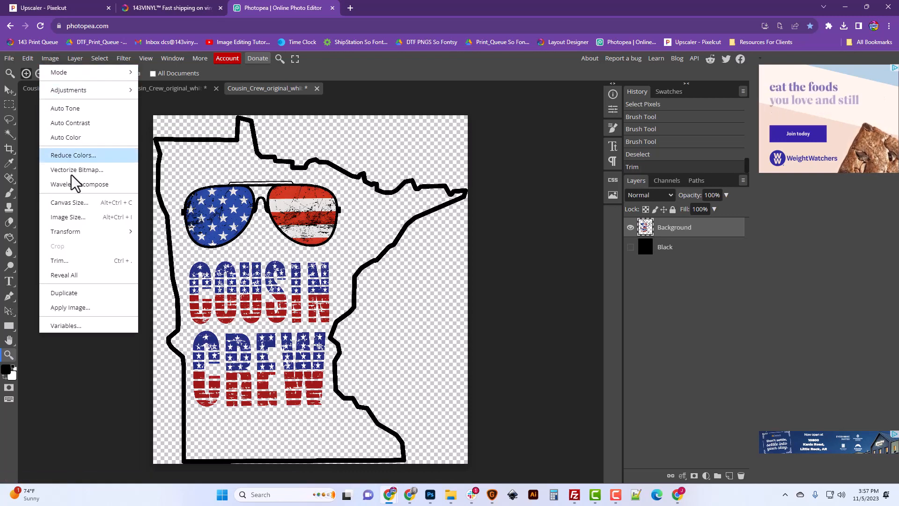
{"action": "left_click", "coordinate": [78, 218]}
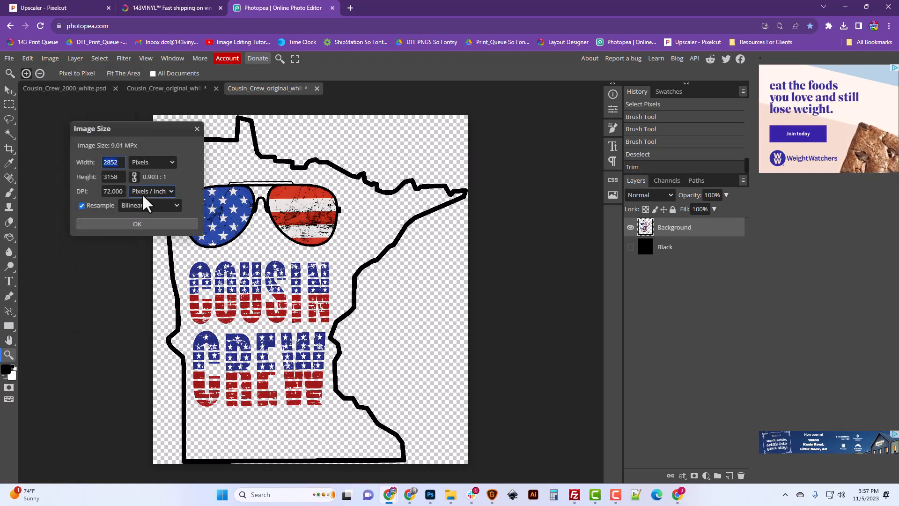